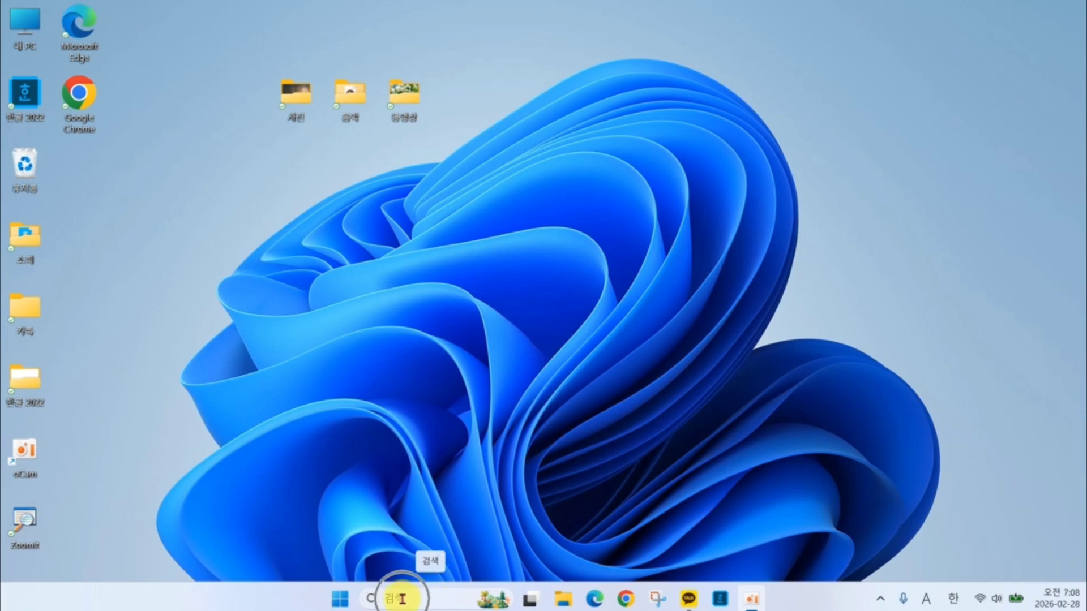
# Step: Search Windows for 달력, limit the results to apps, and open the Microsoft Store search for it
pyautogui.click(402, 599)
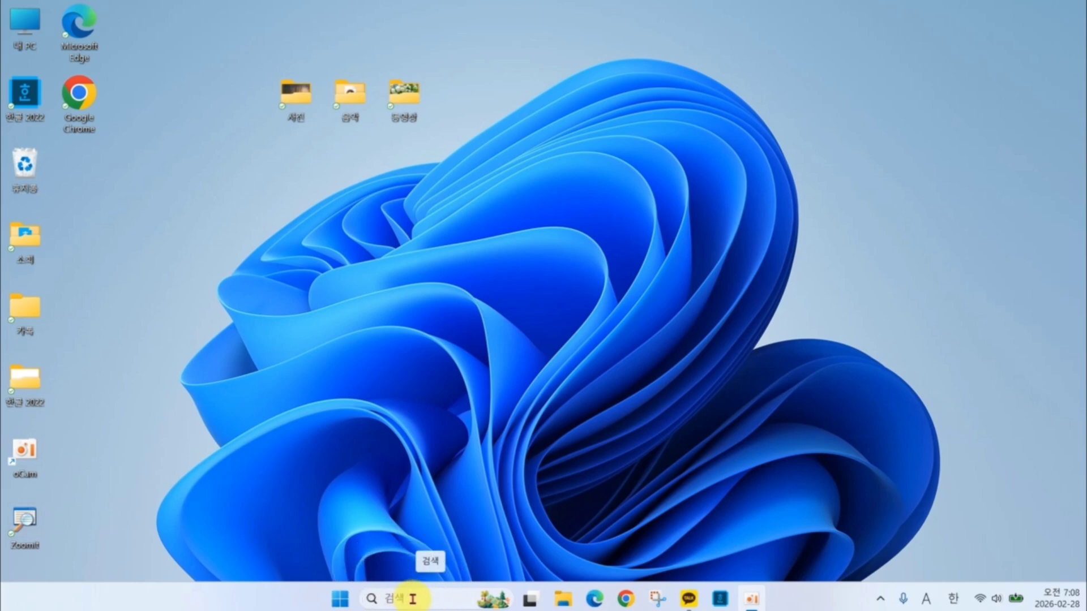
pyautogui.click(413, 598)
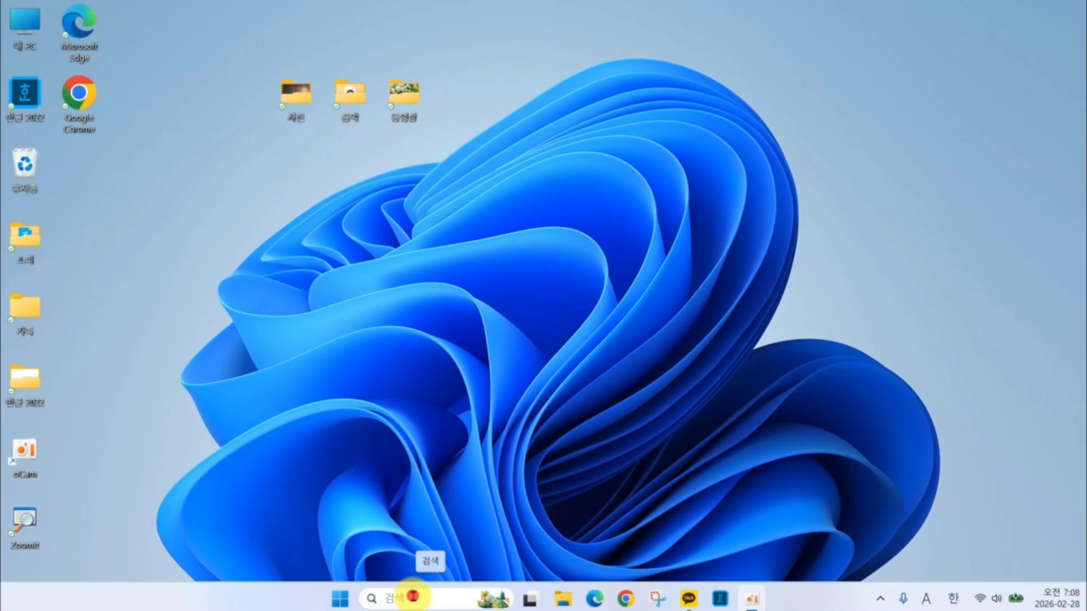
pyautogui.write('달력')
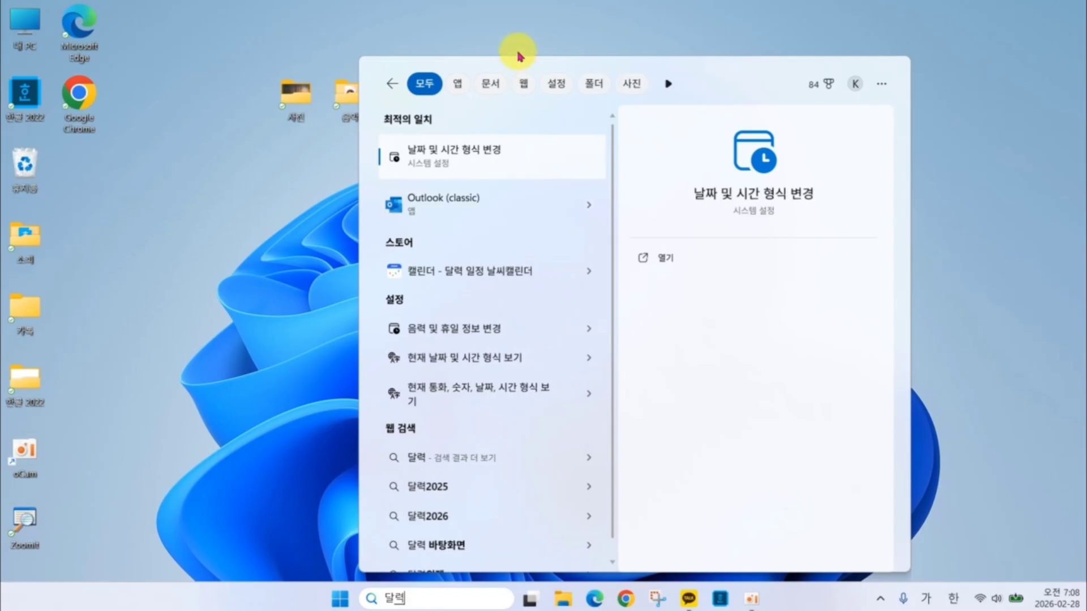
pyautogui.click(457, 86)
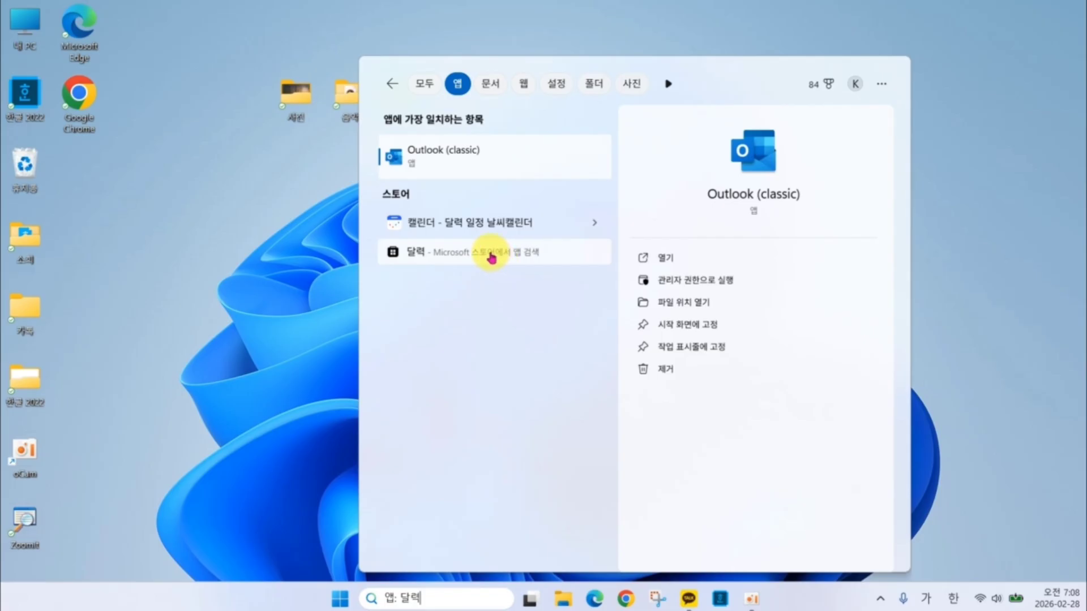
pyautogui.click(491, 258)
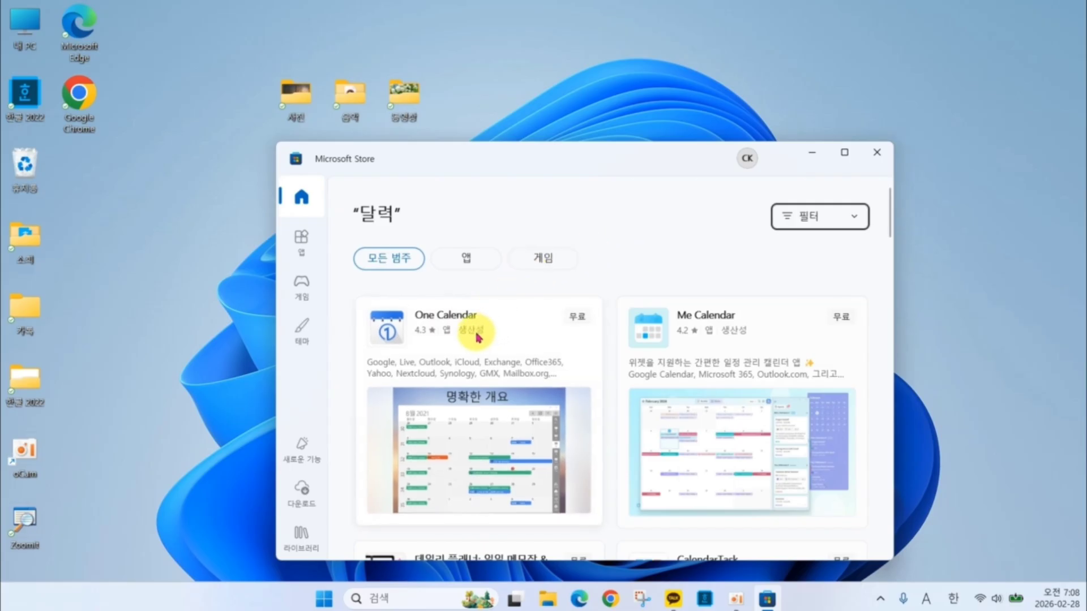
# Step: Find 캘린더 - 달력 일정 날씨캘린더 among the store results, install it and open it
pyautogui.moveTo(512, 333)
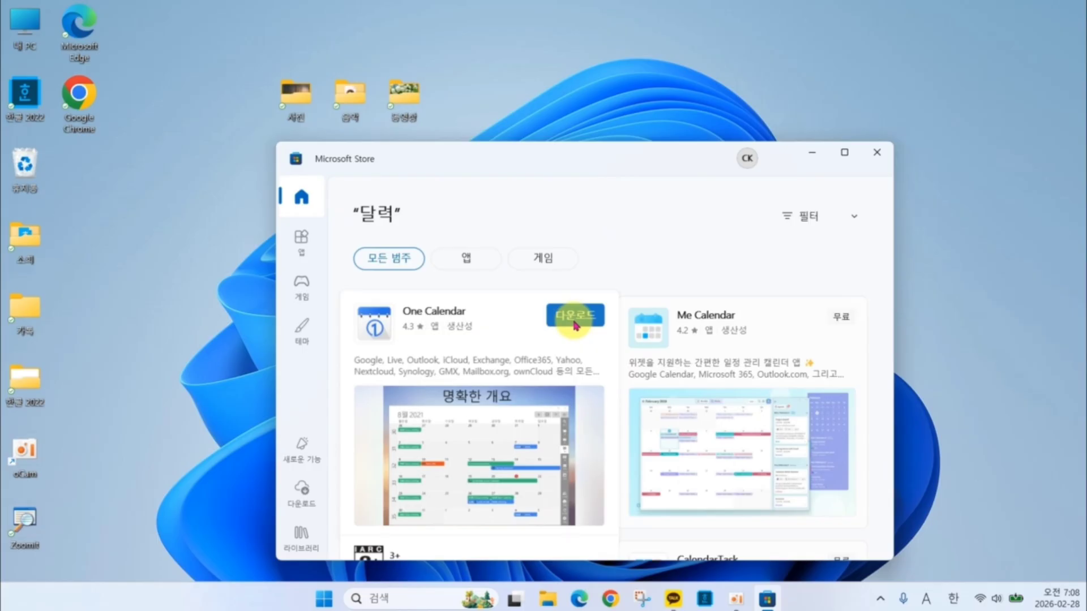
pyautogui.click(575, 326)
pyautogui.click(575, 325)
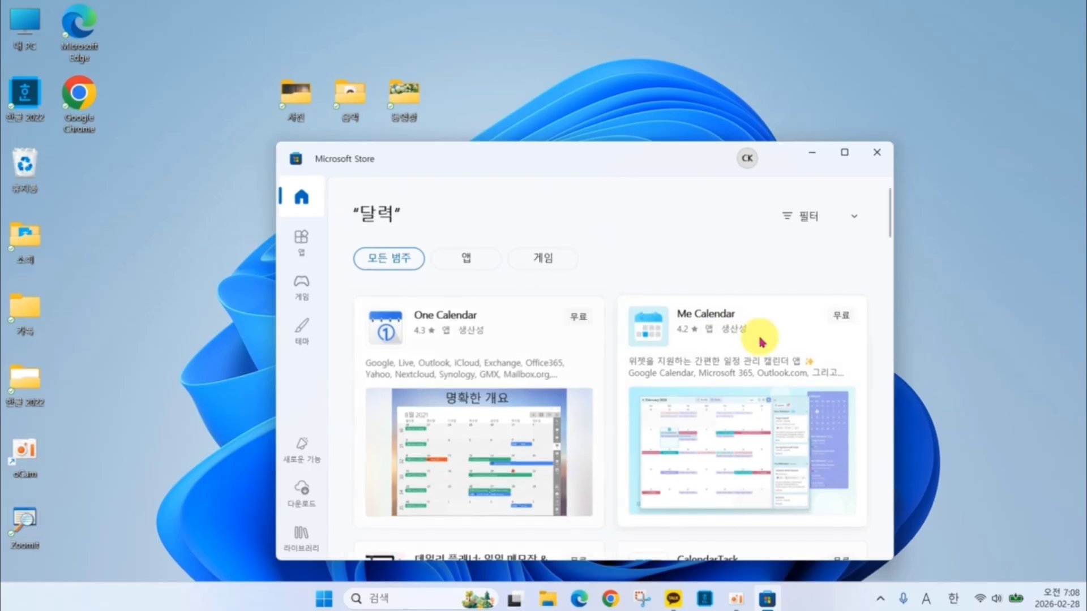
pyautogui.moveTo(788, 342)
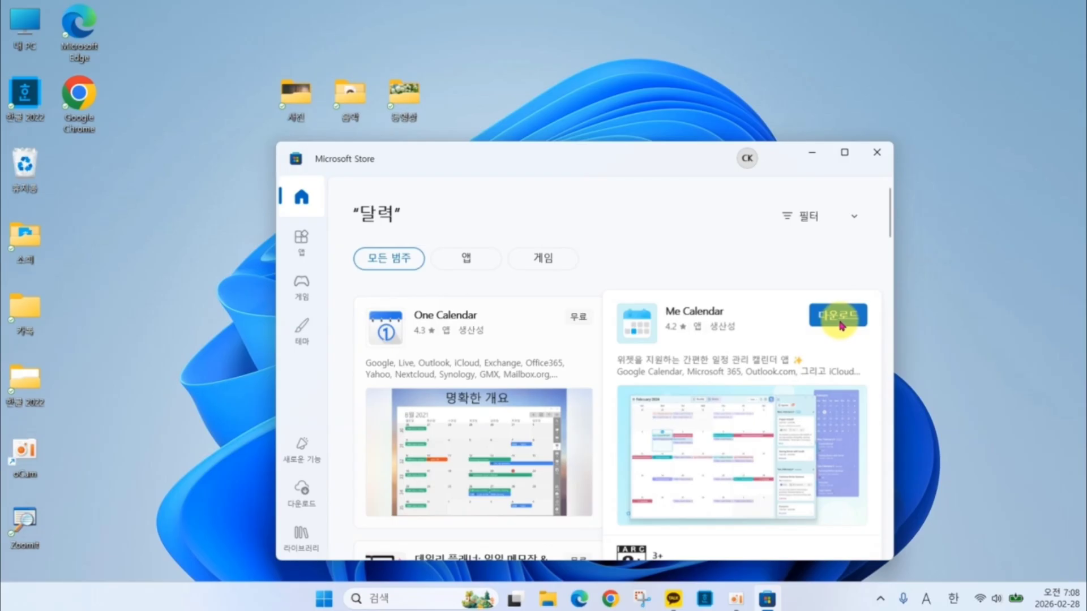
pyautogui.scroll(-1, 889, 226)
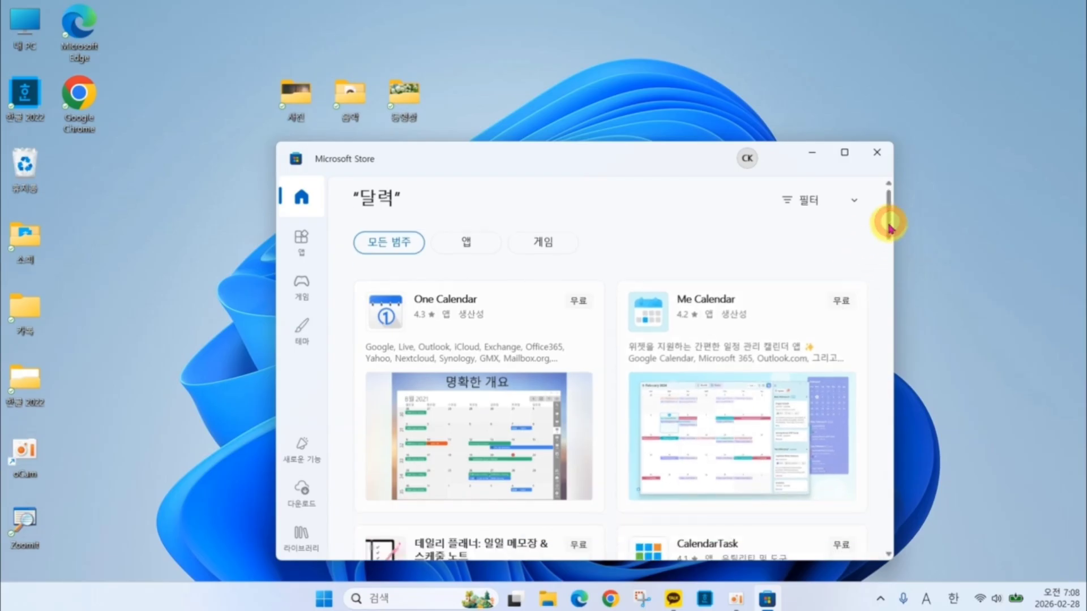
pyautogui.moveTo(888, 227); pyautogui.dragTo(902, 432)
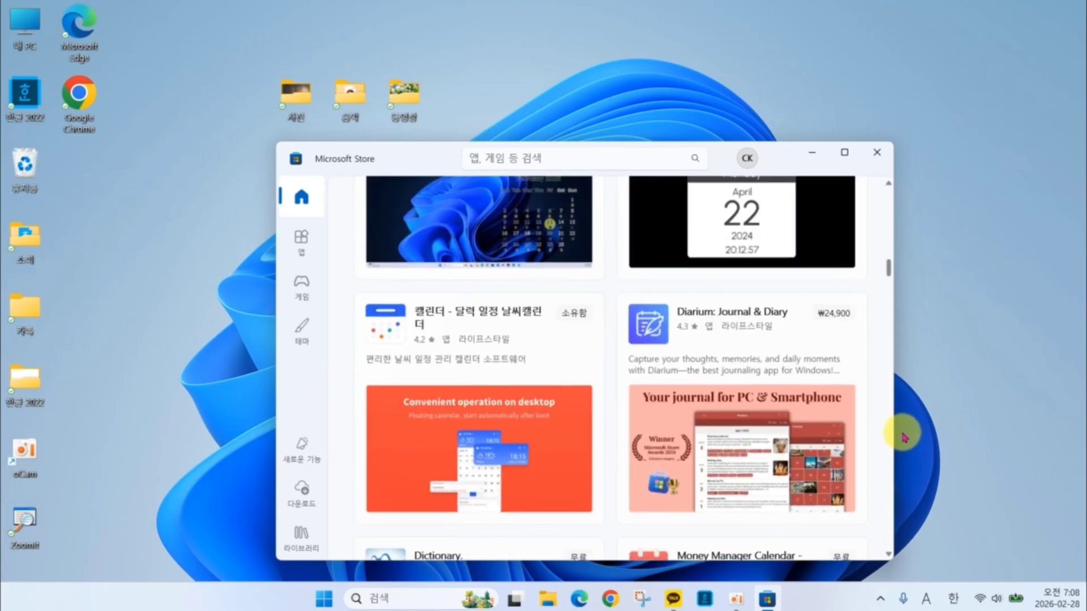
pyautogui.click(579, 312)
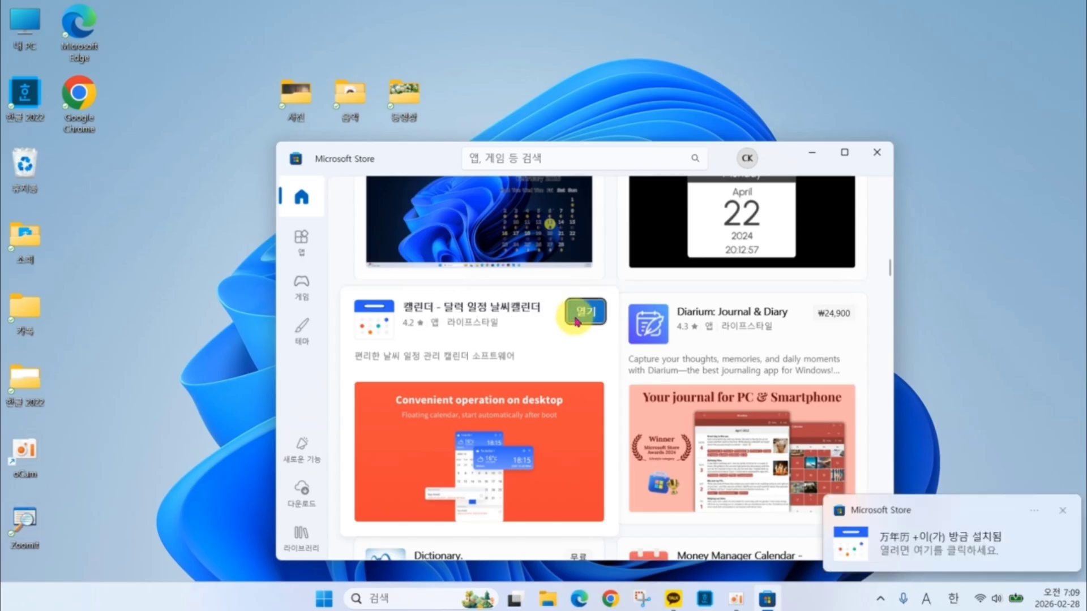
pyautogui.click(579, 314)
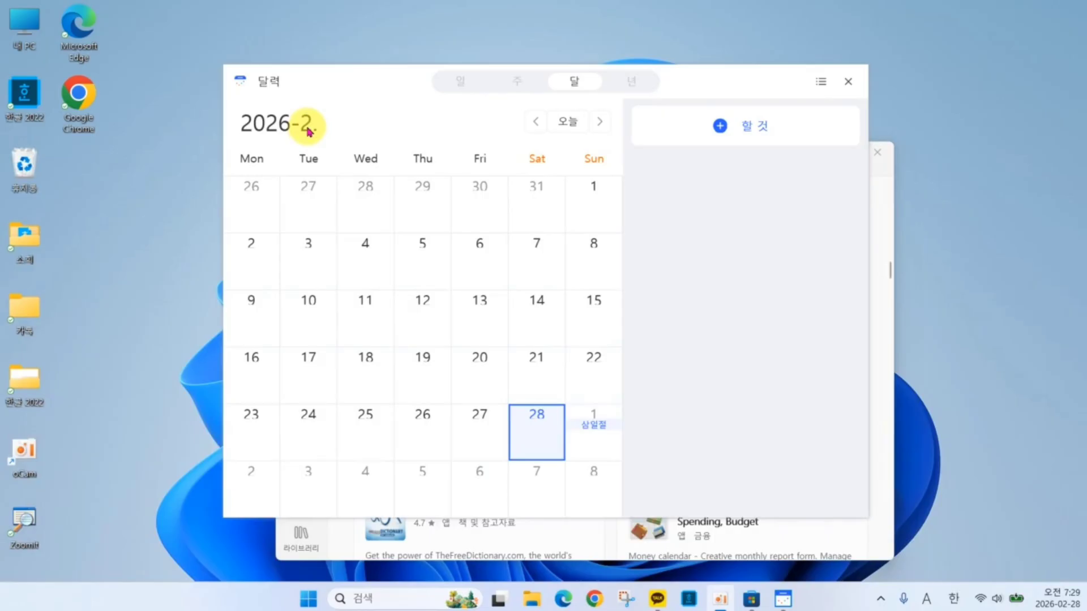
# Step: Browse the monthly calendar forward to May 2026 and back to February 2026
pyautogui.click(308, 131)
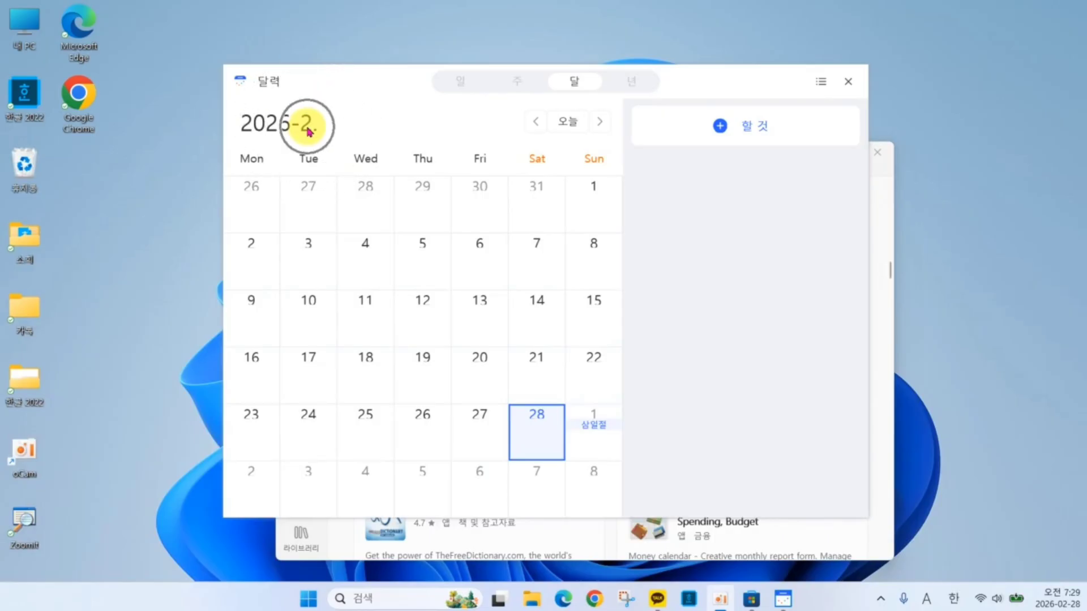
pyautogui.click(599, 122)
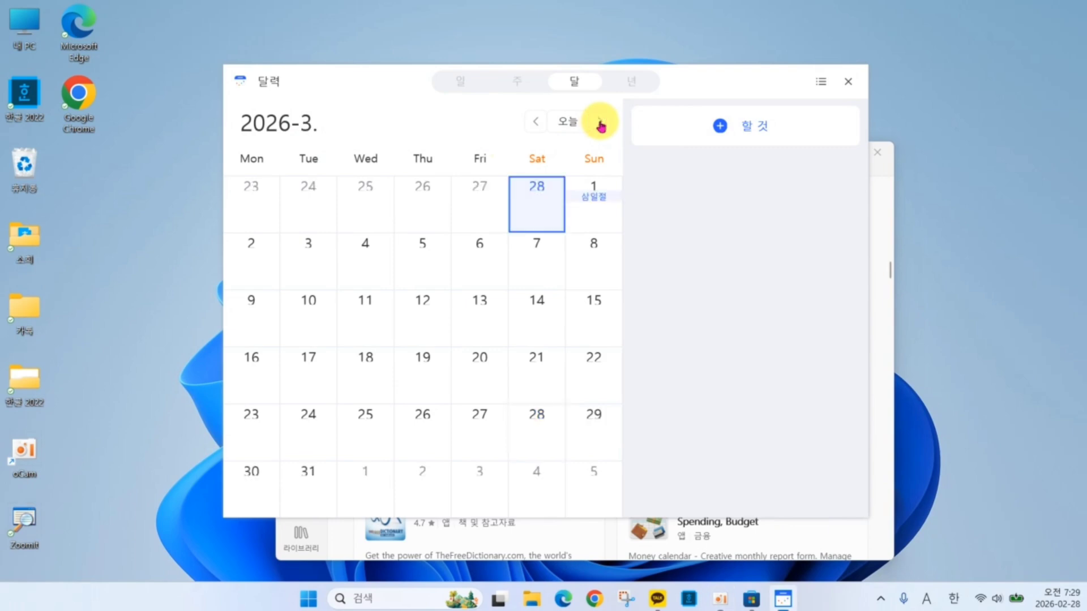
pyautogui.click(599, 123)
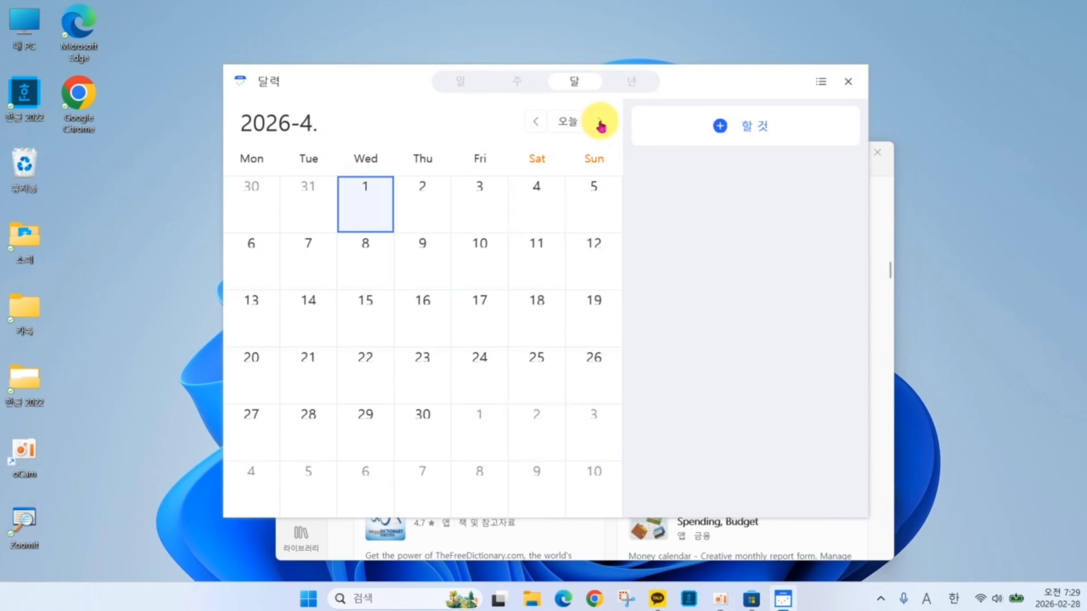
pyautogui.click(600, 124)
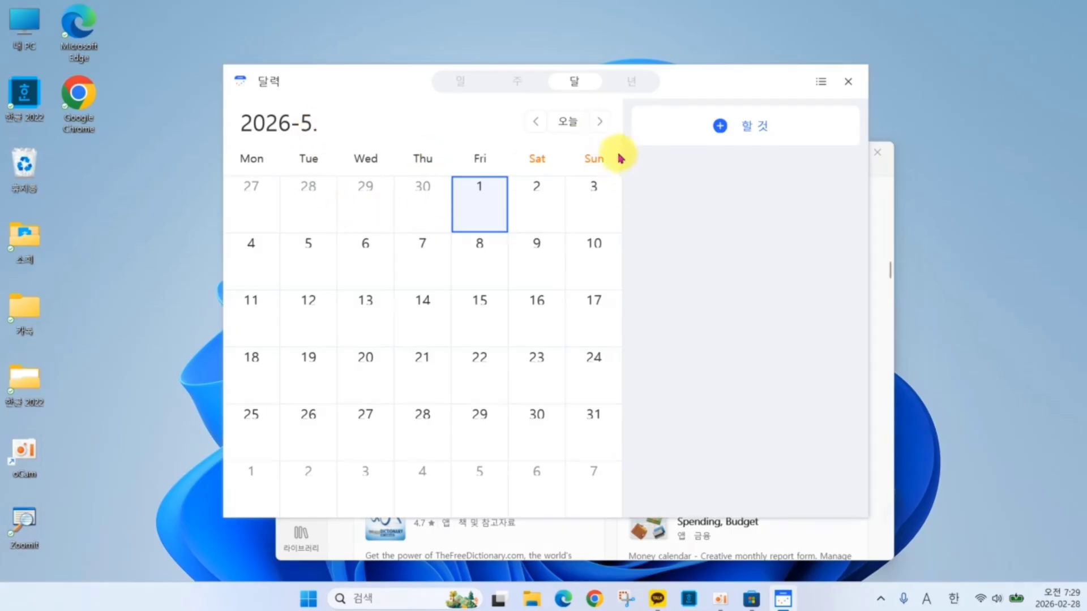
pyautogui.click(535, 122)
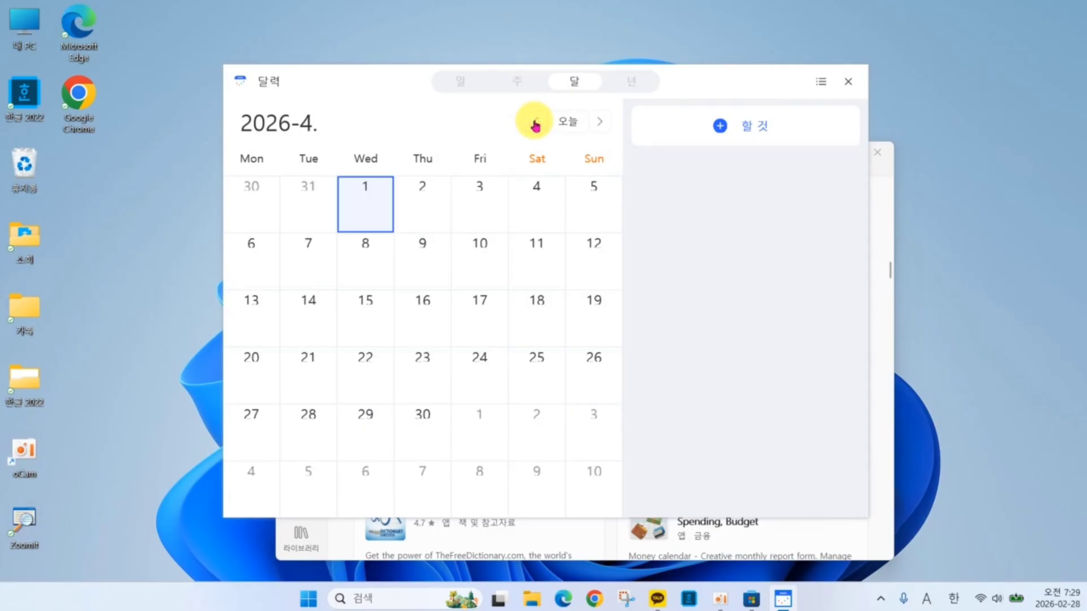
pyautogui.click(535, 123)
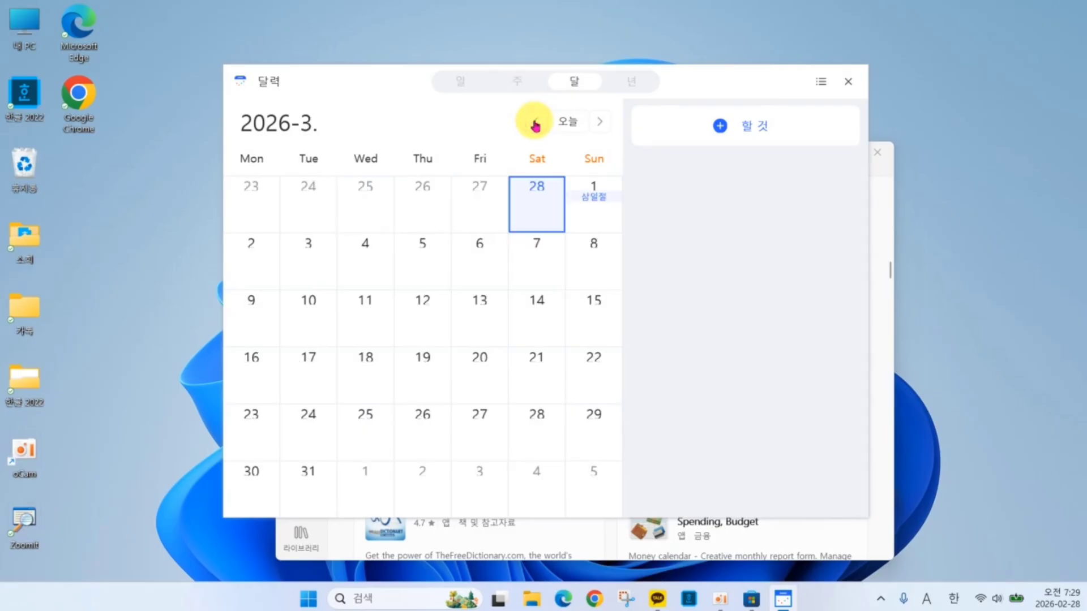
pyautogui.click(535, 122)
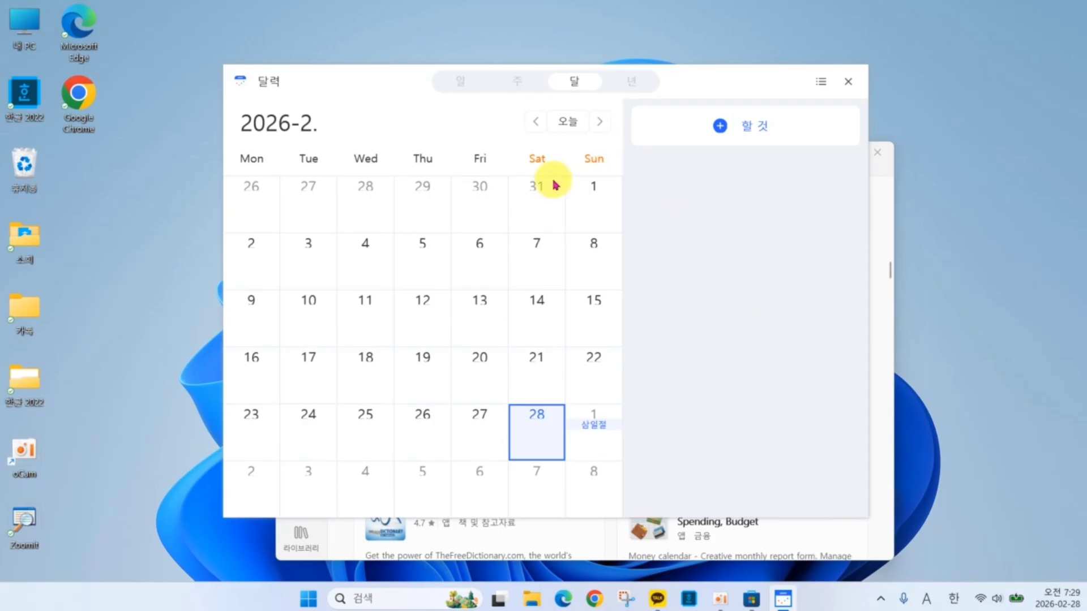
# Step: View the new to-do form for 4 March 2026 and dismiss it without saving
pyautogui.click(420, 360)
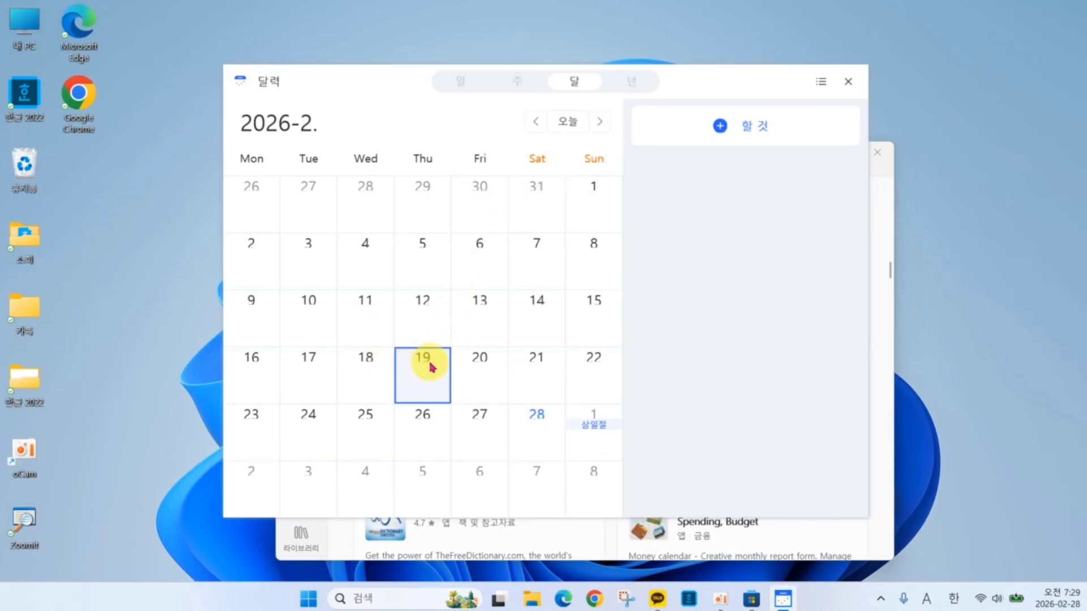
pyautogui.click(600, 121)
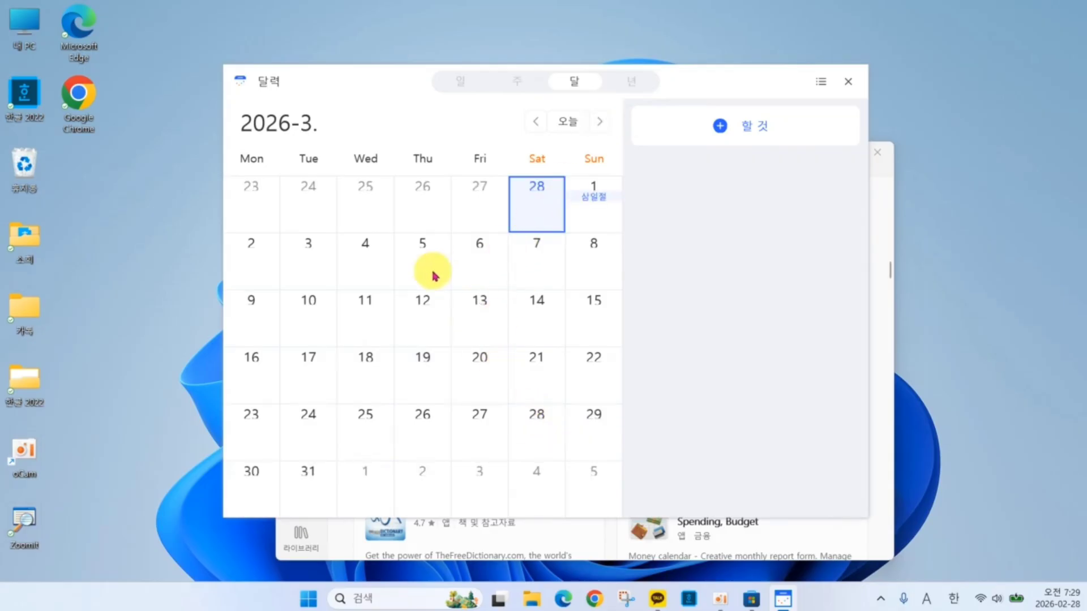
pyautogui.click(365, 256)
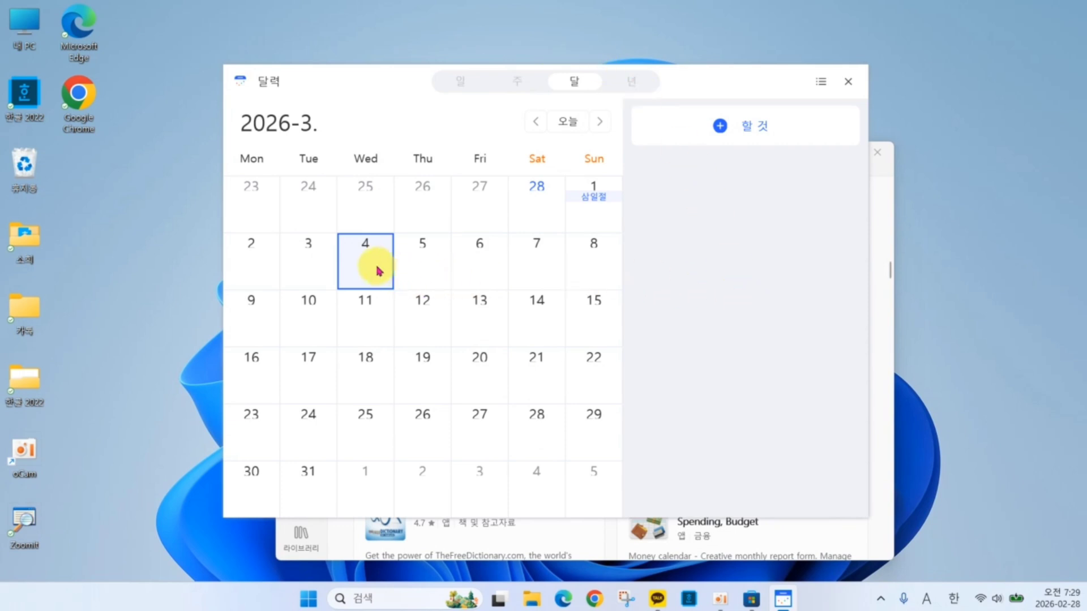
pyautogui.click(743, 135)
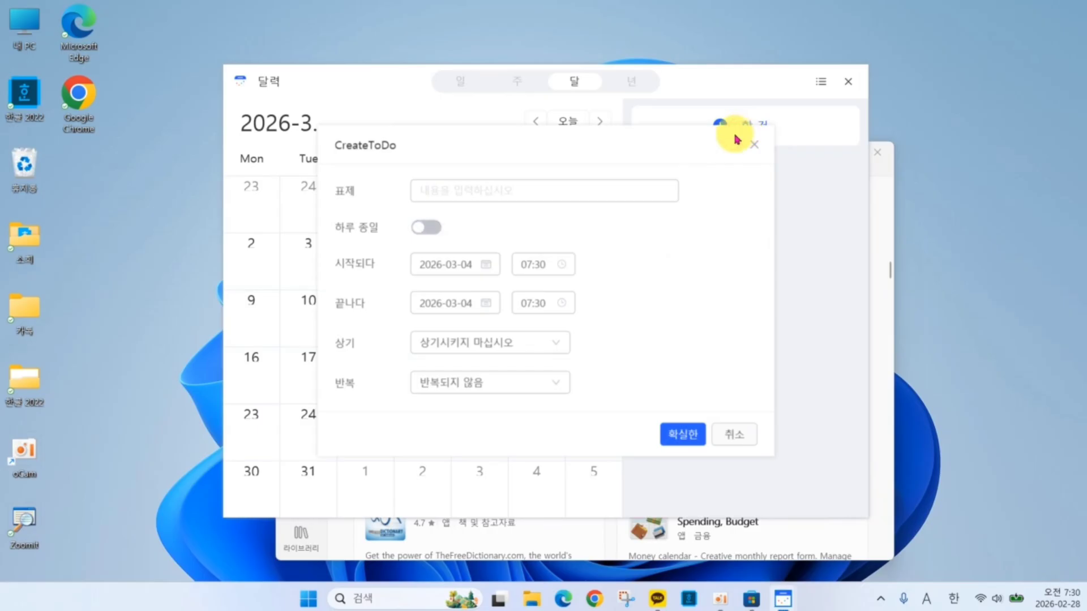
pyautogui.click(737, 433)
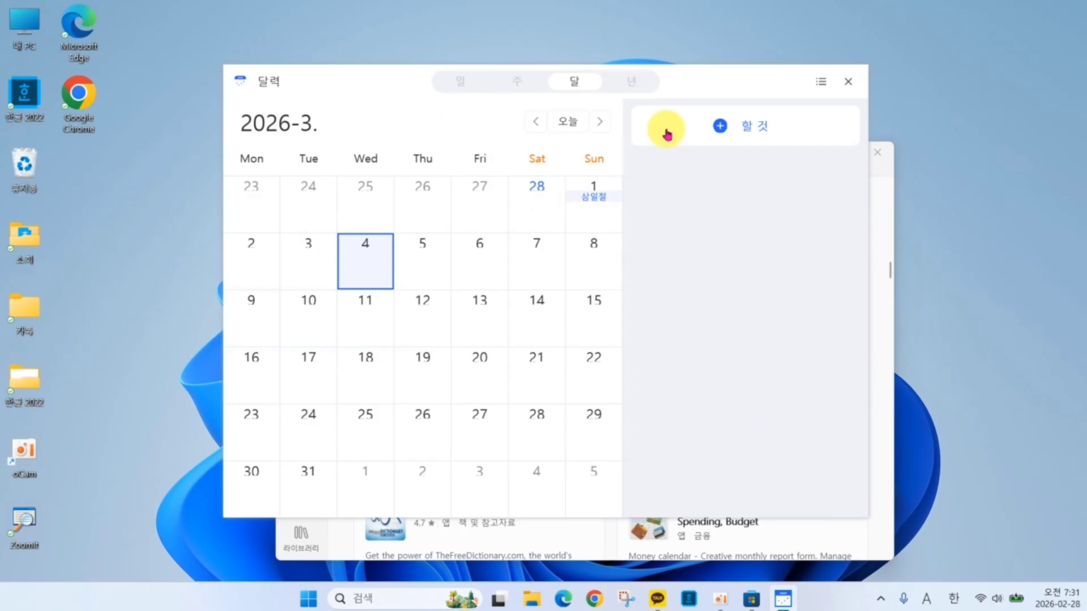
# Step: Close the calendar and Microsoft Store windows and create a desktop shortcut for 캘린더 - 달력 일정 날씨캘린더 from the full app list
pyautogui.click(847, 82)
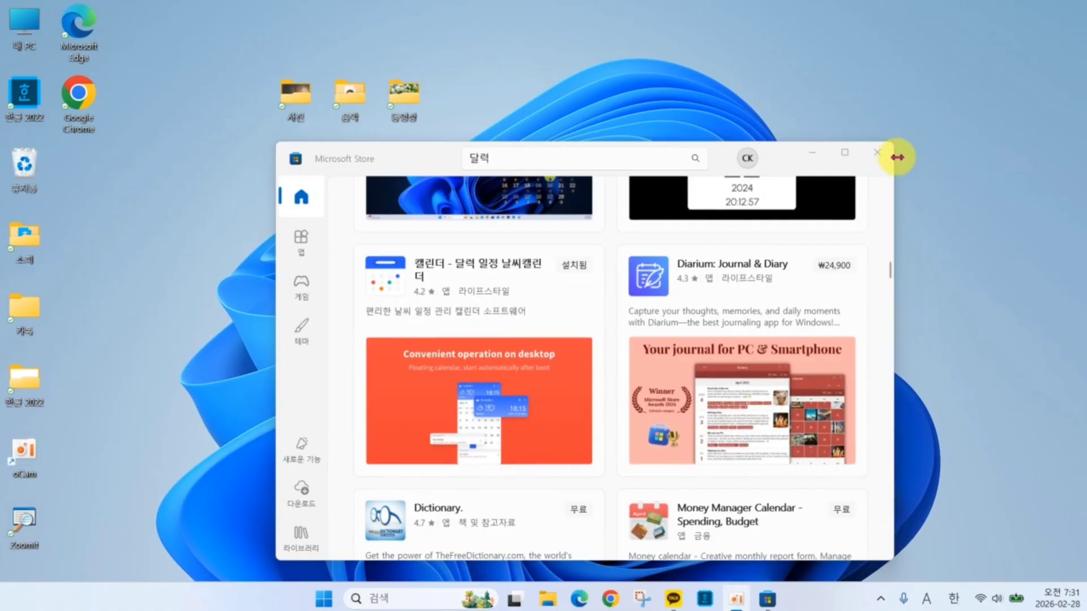
pyautogui.click(877, 156)
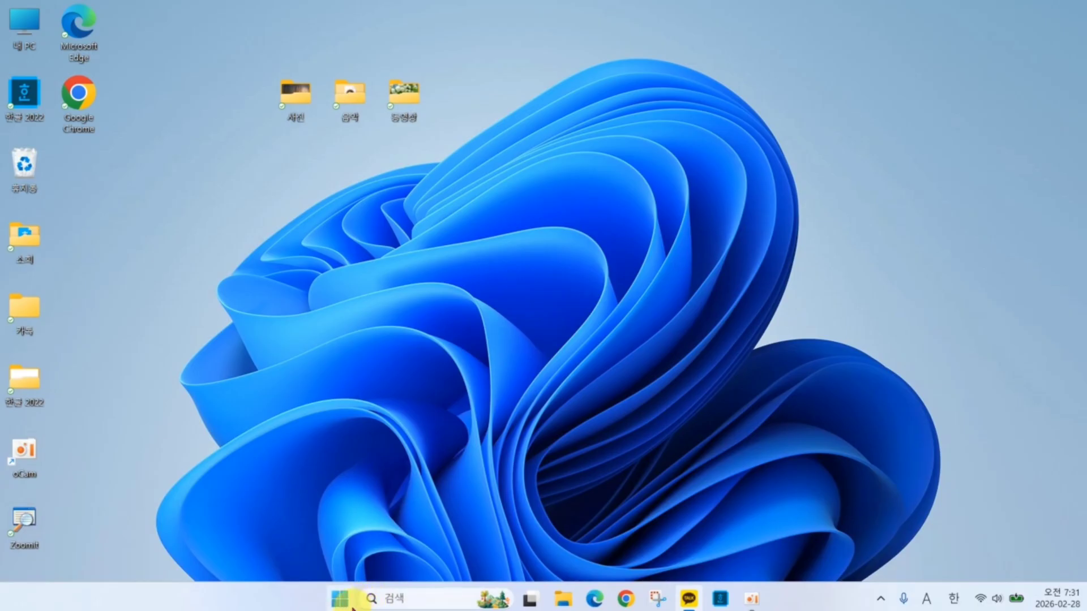
pyautogui.click(339, 598)
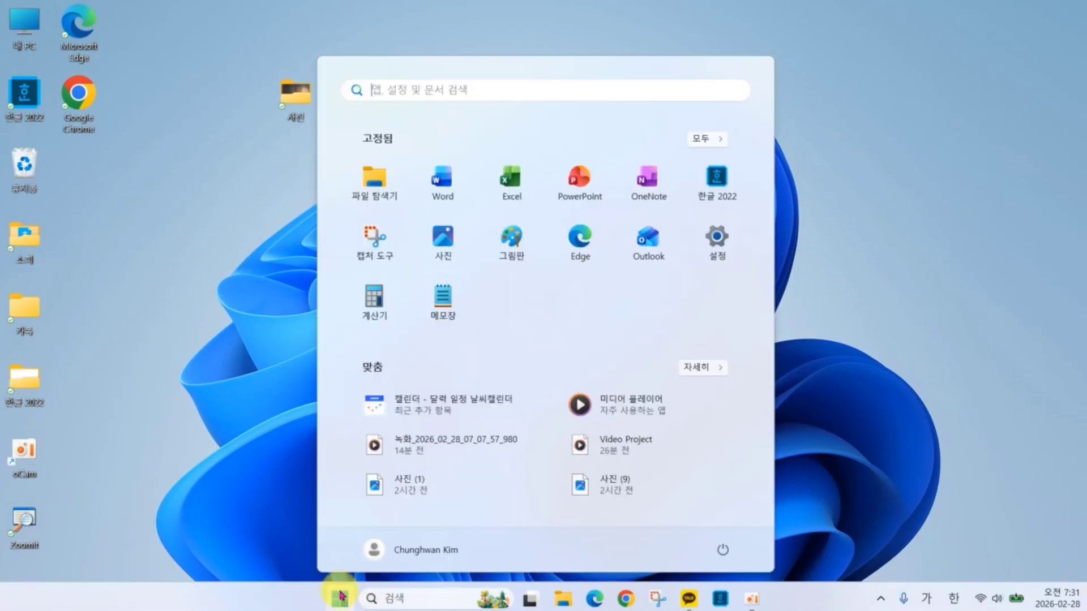
pyautogui.click(704, 139)
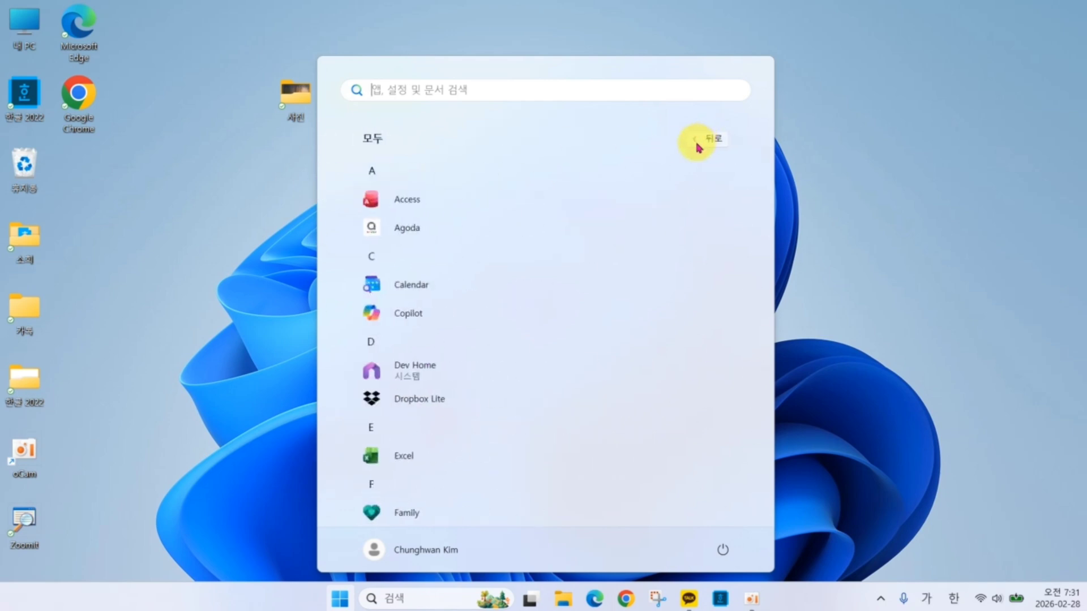
pyautogui.click(768, 189)
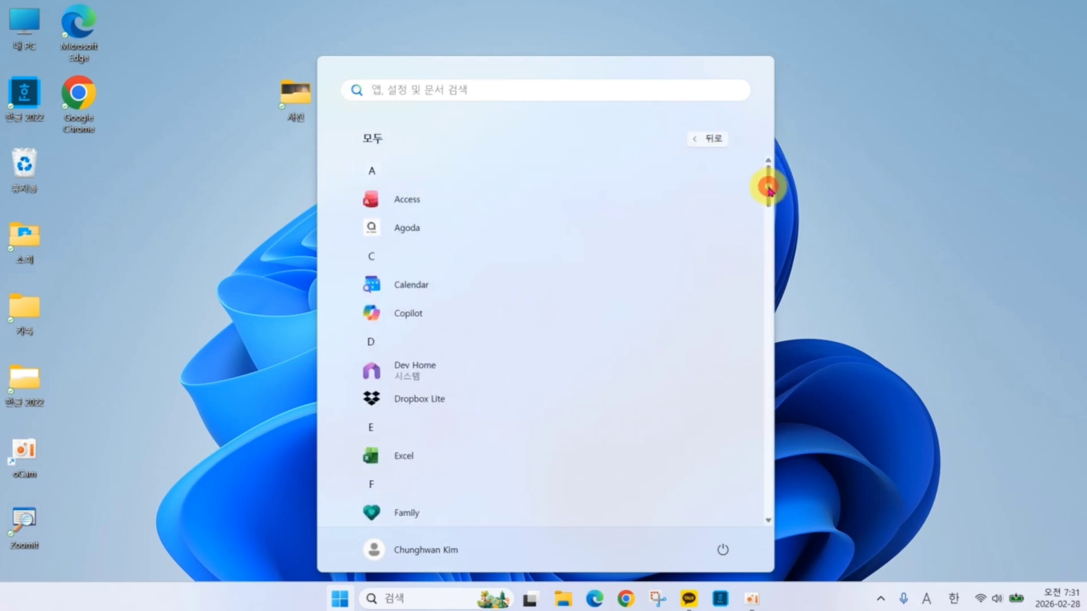
pyautogui.moveTo(768, 189); pyautogui.dragTo(754, 468)
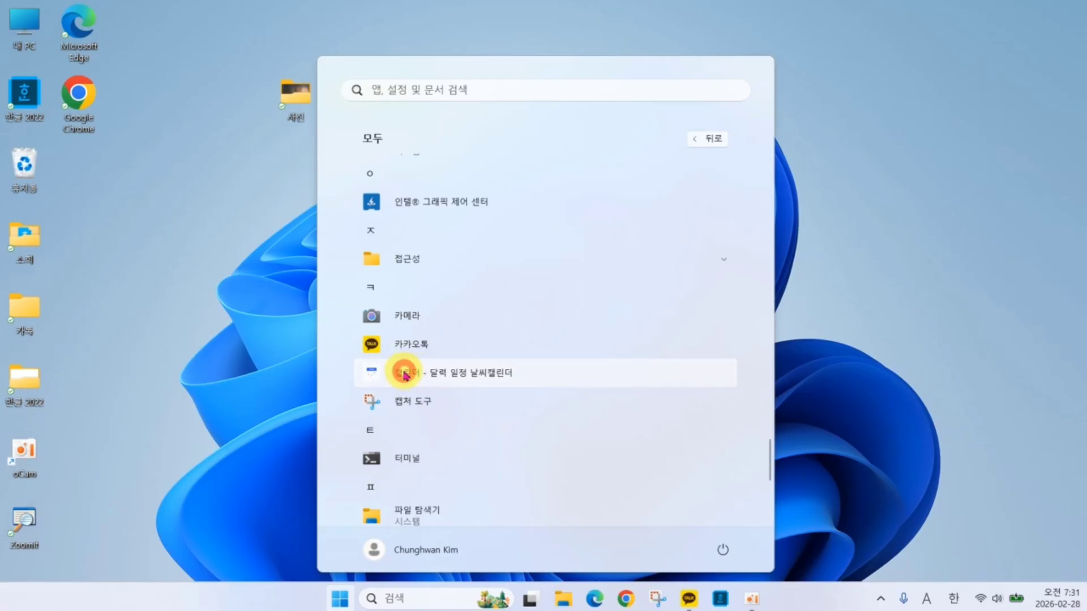
pyautogui.moveTo(342, 375); pyautogui.dragTo(120, 310)
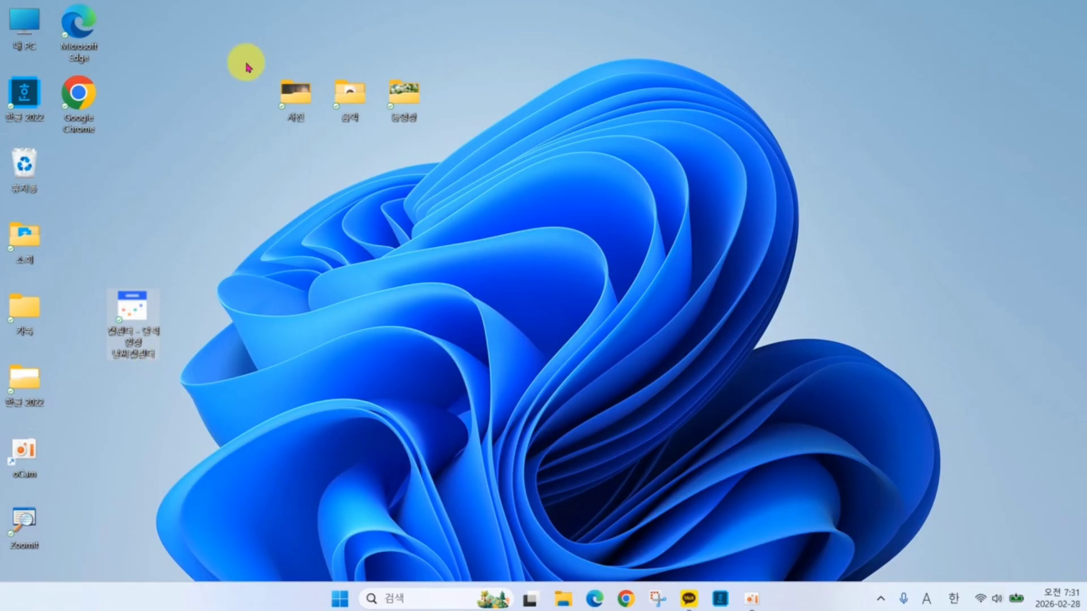
# Step: Launch the calendar app from its new desktop shortcut to check it, and close it again
pyautogui.doubleClick(132, 314)
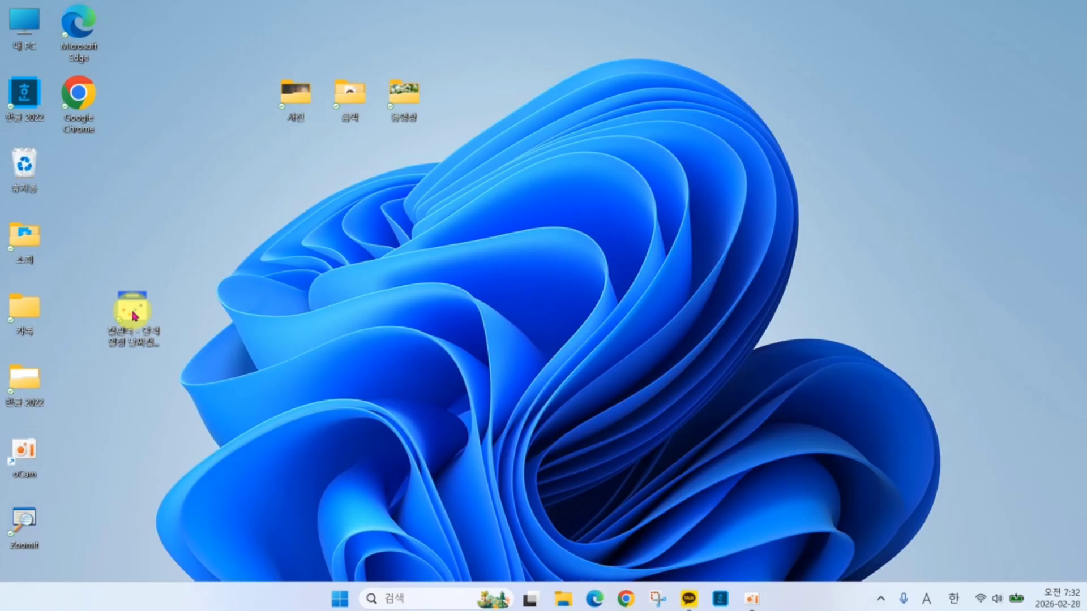
pyautogui.doubleClick(135, 315)
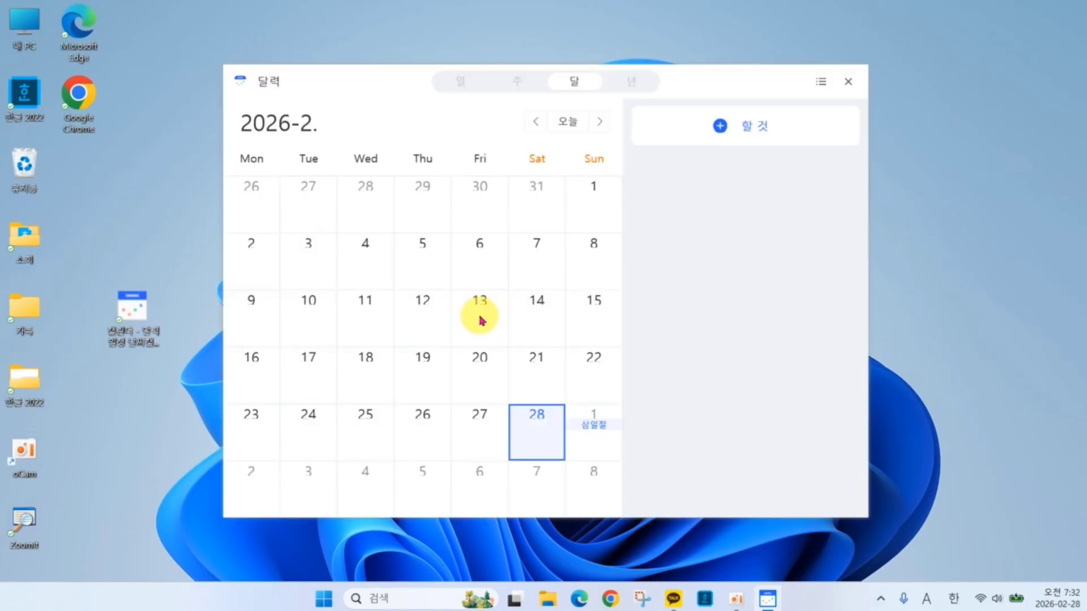
pyautogui.click(844, 85)
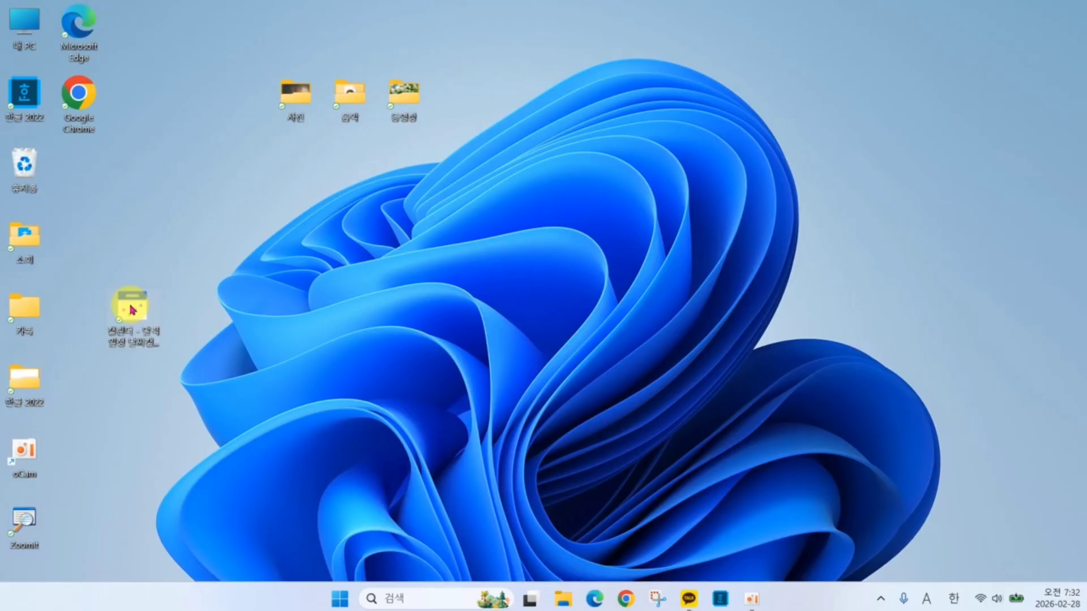
# Step: Delete the 캘린더 - 달력 일정 날씨캘린더 shortcut from the desktop
pyautogui.rightClick(132, 310)
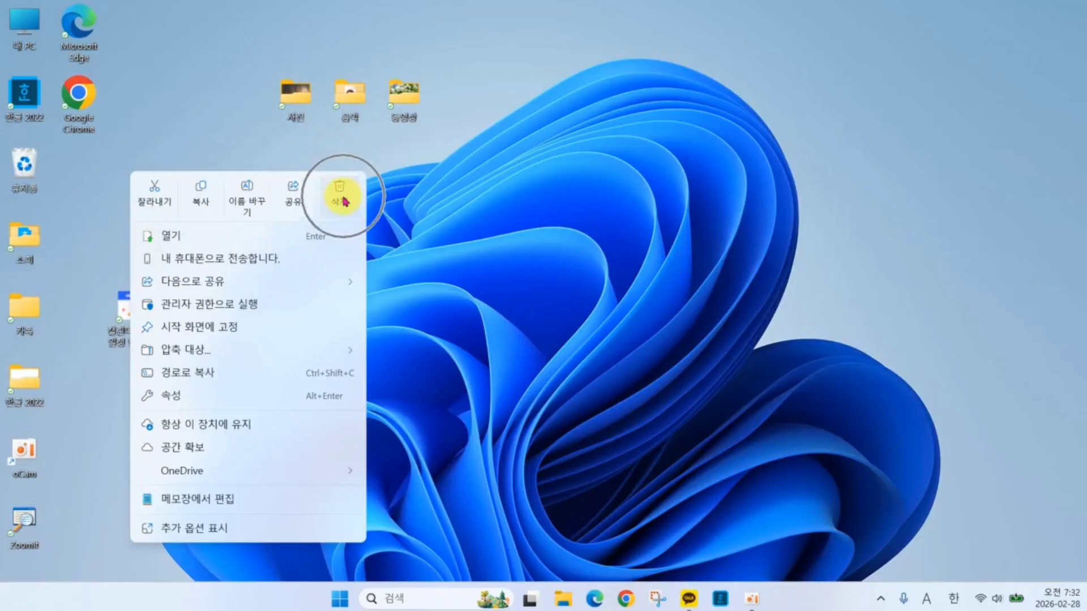
pyautogui.click(340, 200)
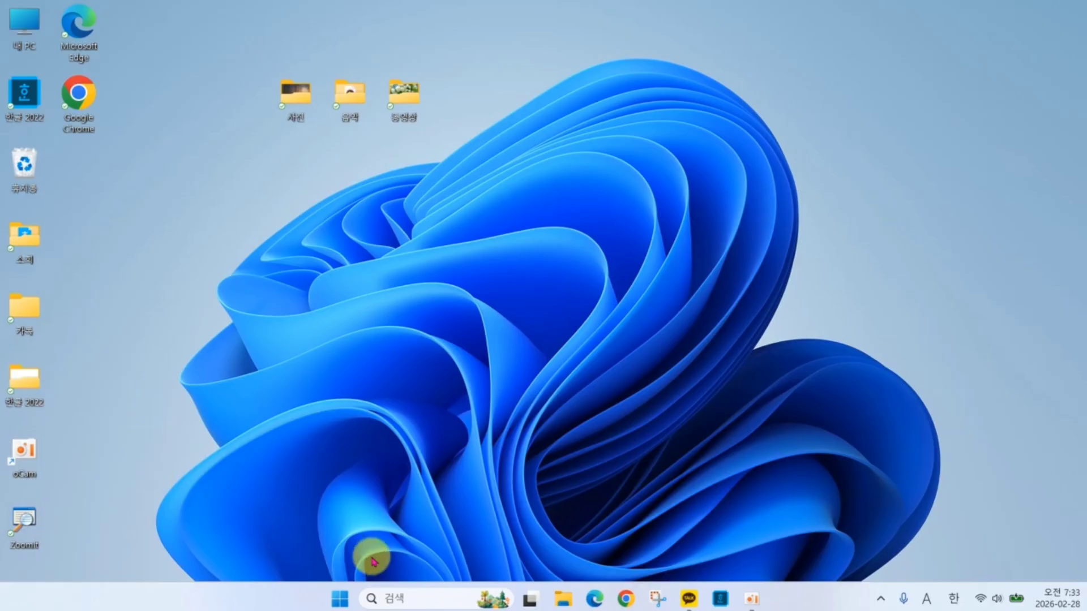
# Step: Open the list of installed apps in Windows Settings
pyautogui.click(341, 597)
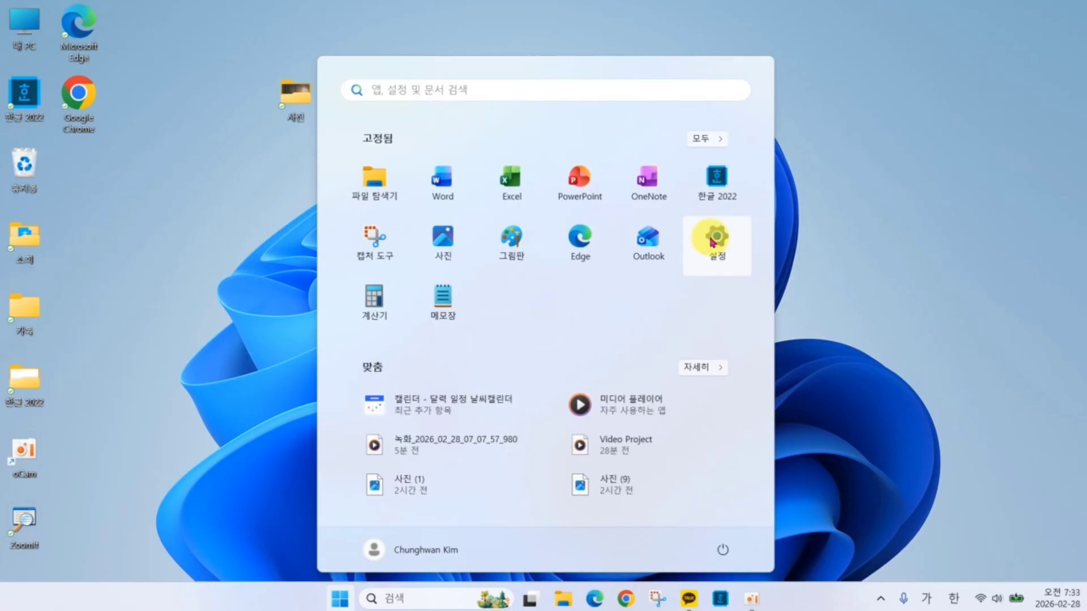
pyautogui.click(712, 242)
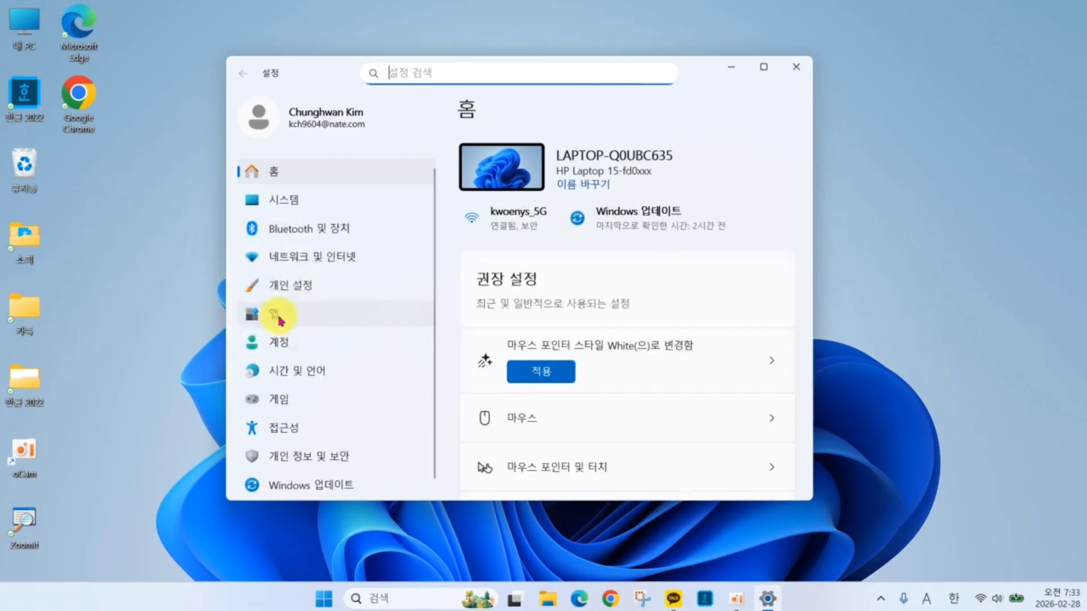
pyautogui.click(276, 316)
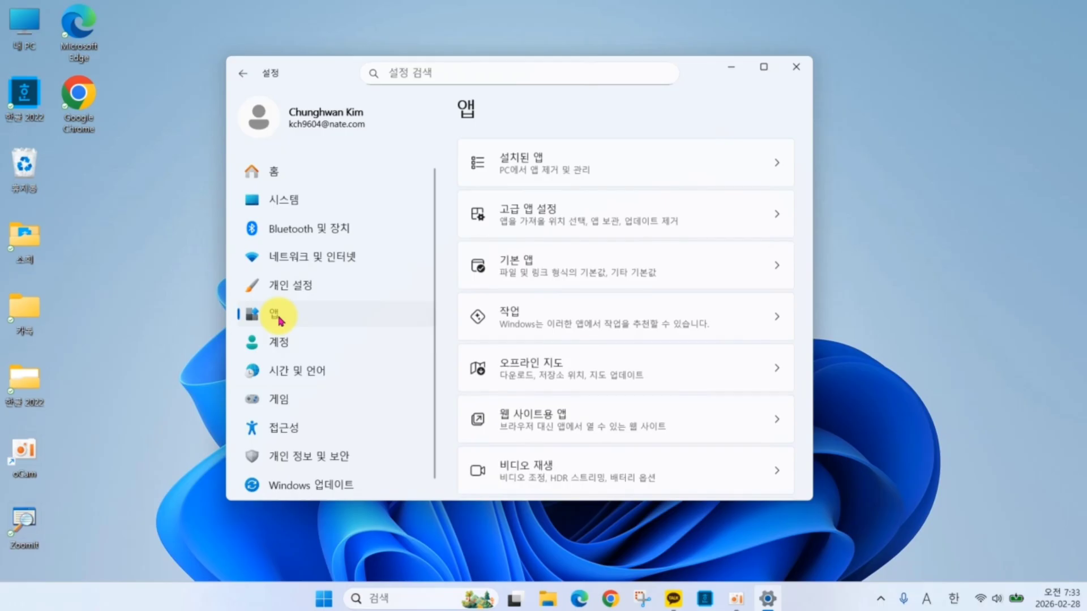
pyautogui.click(536, 167)
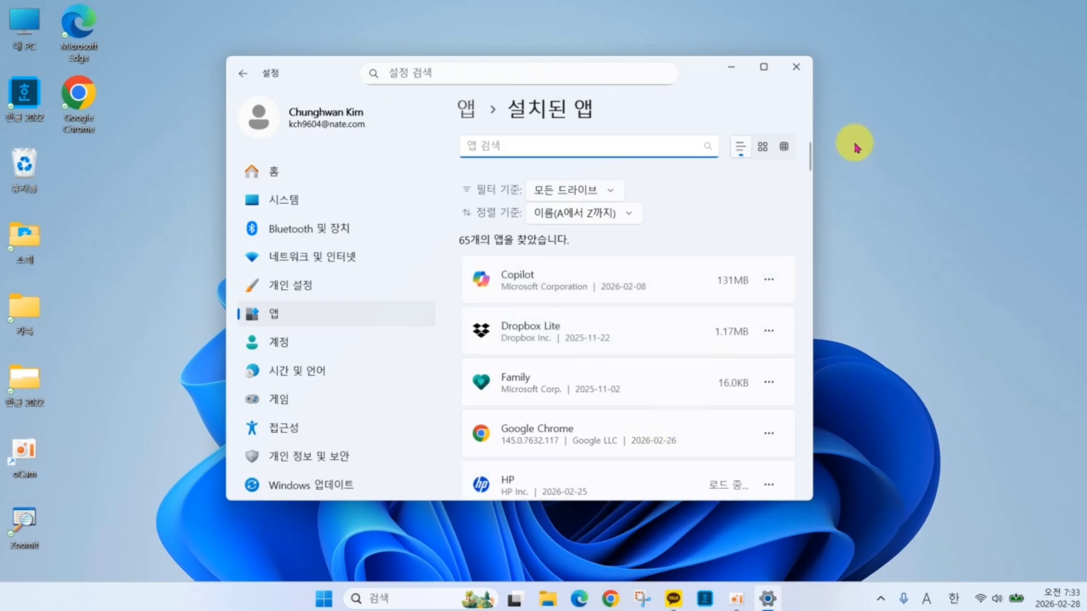
# Step: Uninstall 캘린더 - 달력 일정 날씨캘린더 from the installed apps and close Settings
pyautogui.moveTo(809, 155); pyautogui.dragTo(804, 434)
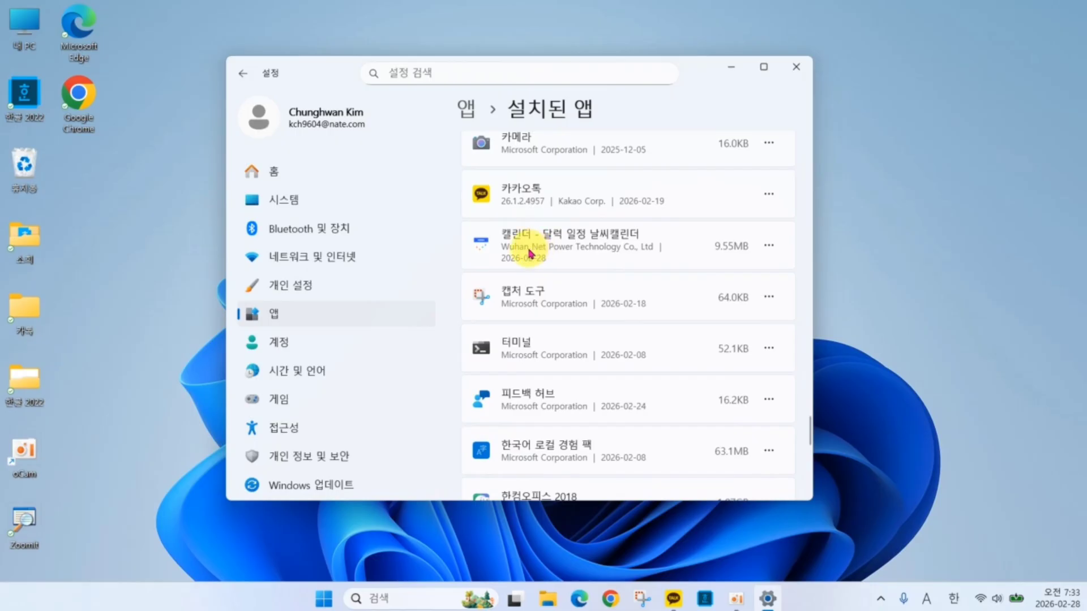
pyautogui.click(769, 247)
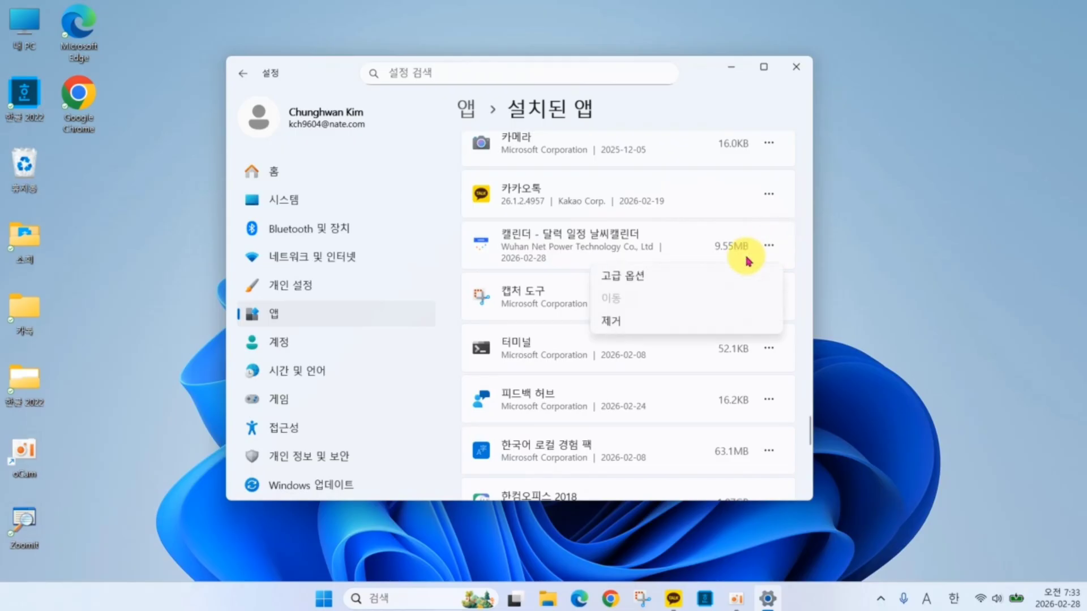
pyautogui.click(617, 322)
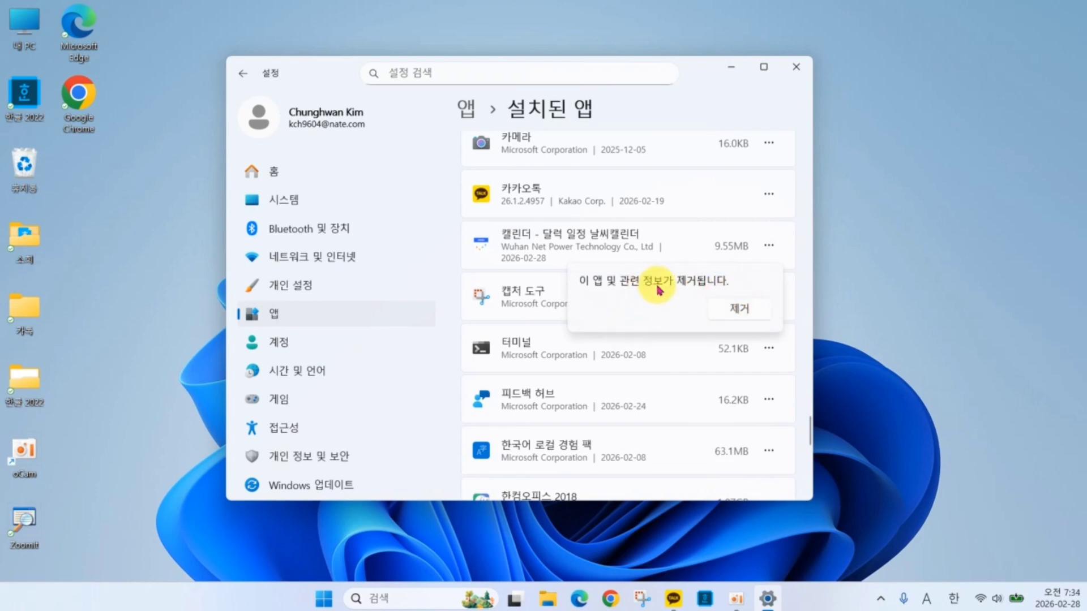
pyautogui.click(743, 311)
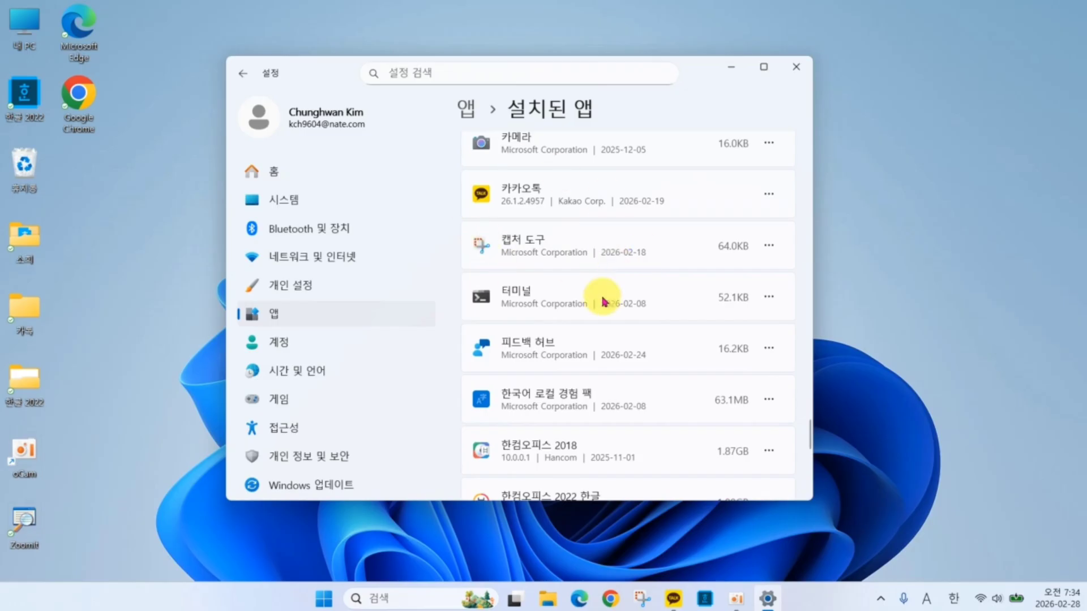
pyautogui.click(796, 69)
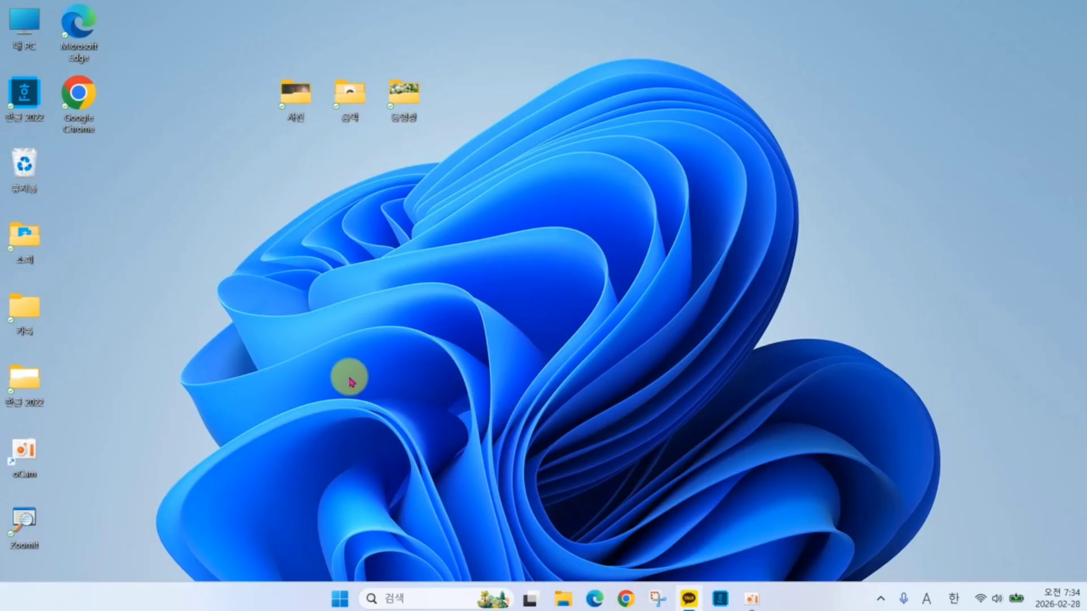
# Step: Search Windows for 메모장 and launch the Notepad app
pyautogui.click(413, 598)
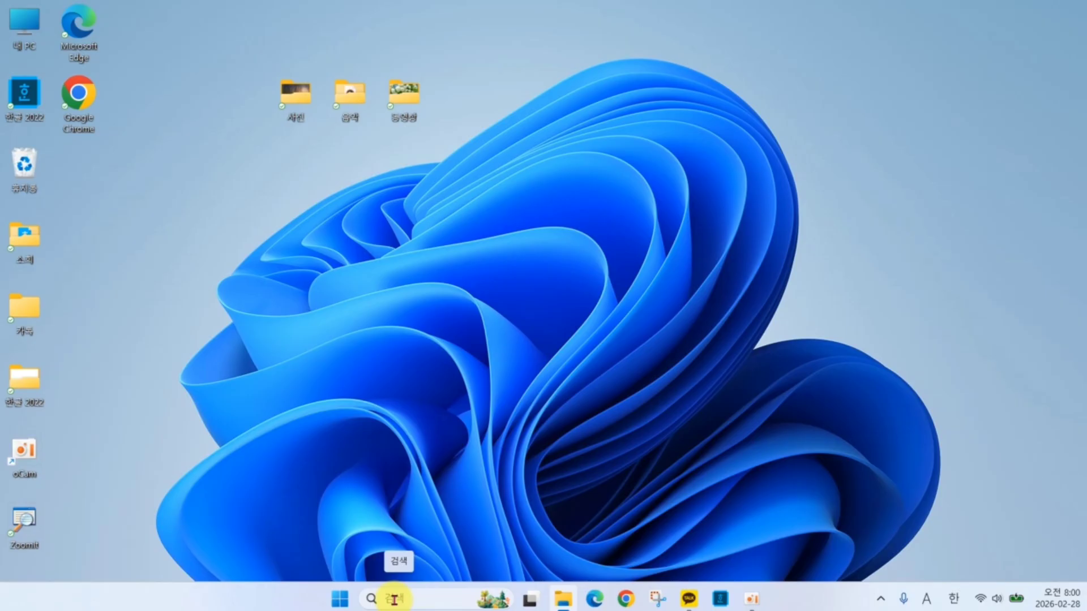
pyautogui.click(393, 599)
pyautogui.press('Hangul')
pyautogui.write('메모')
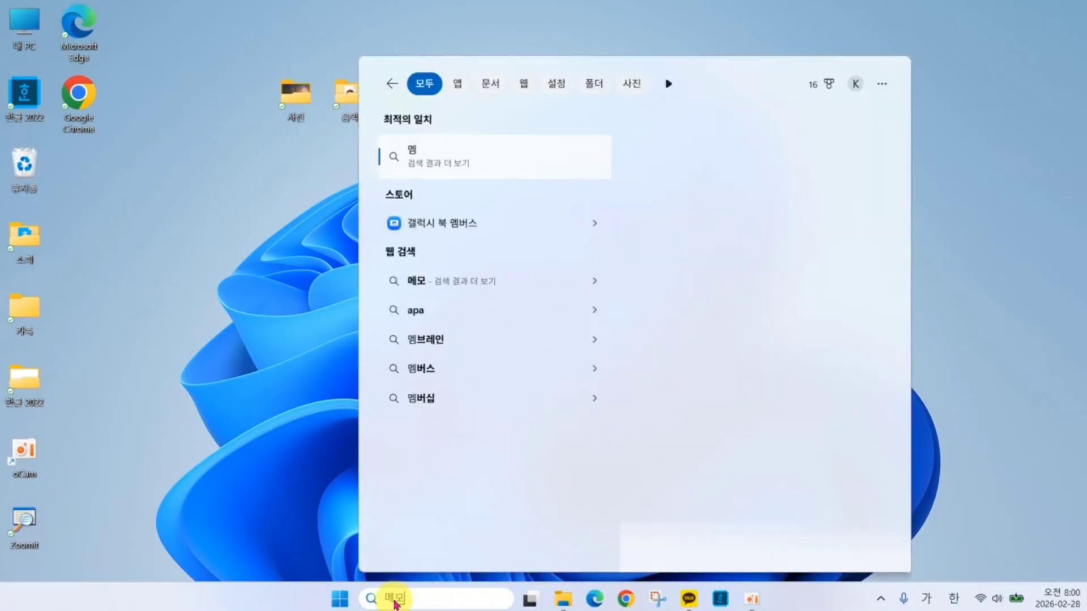
pyautogui.write('장')
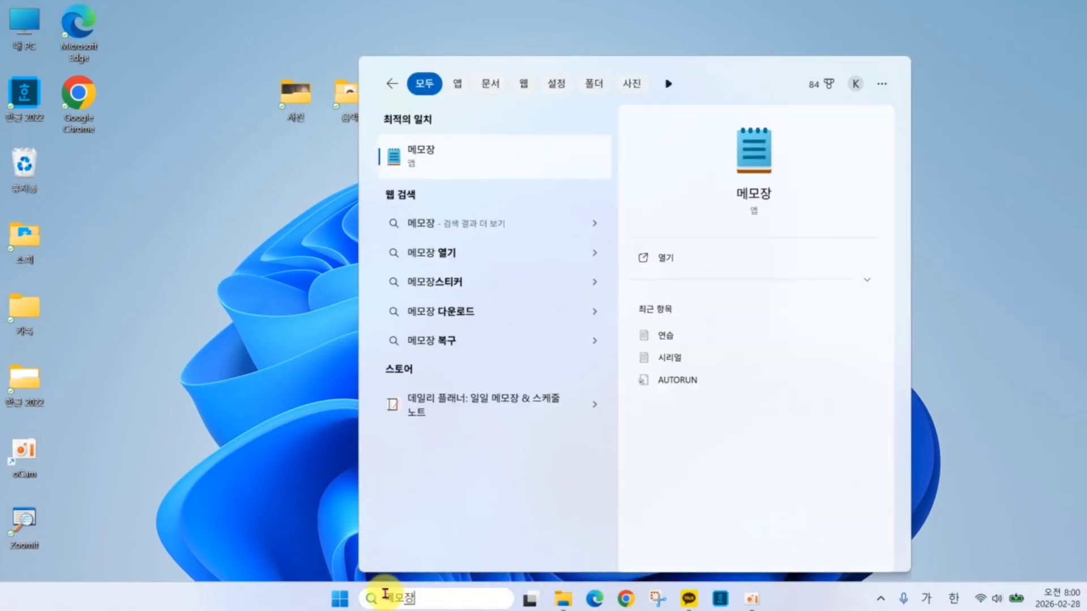
pyautogui.click(422, 161)
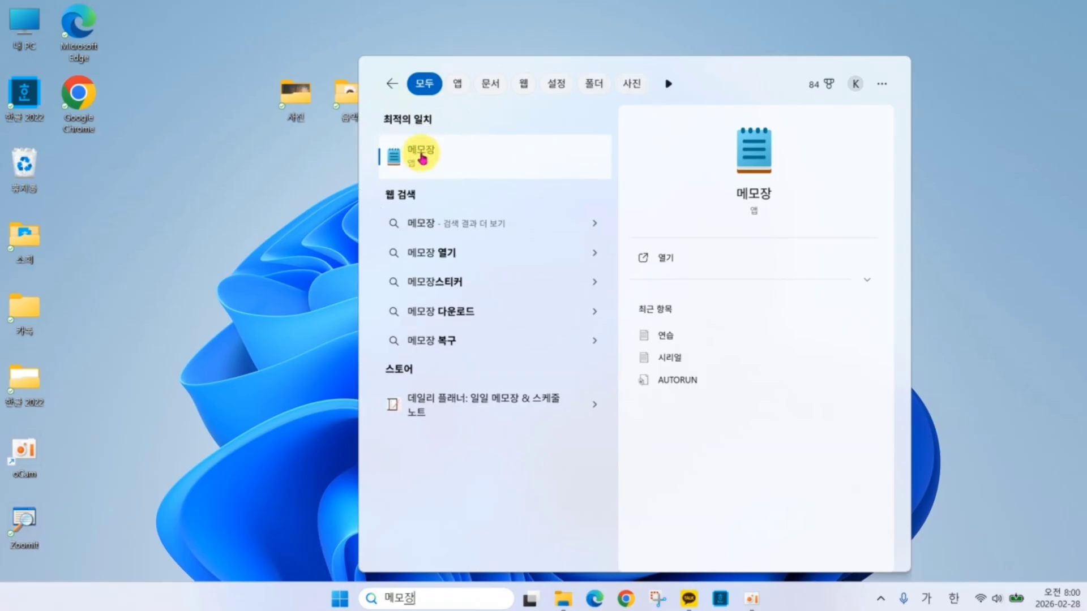
pyautogui.click(423, 161)
pyautogui.click(423, 161)
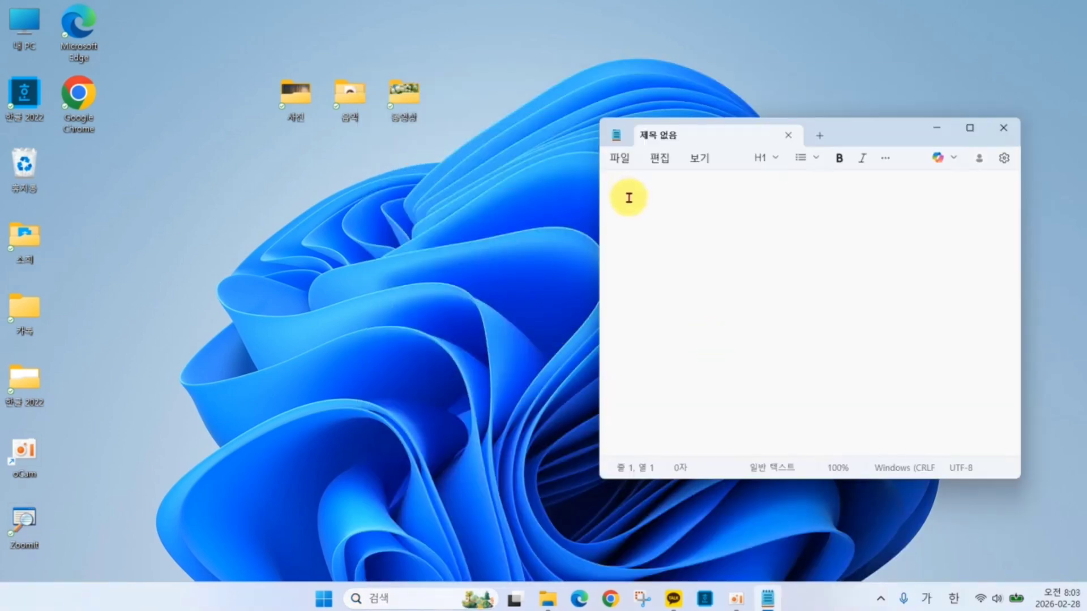
# Step: Write the title "산바람 강바람", leave a blank line, and add the line "산 위에서 부는 바람 시원한 바람"
pyautogui.click(629, 198)
pyautogui.press('Hangul')
pyautogui.write('산바람 강바람')
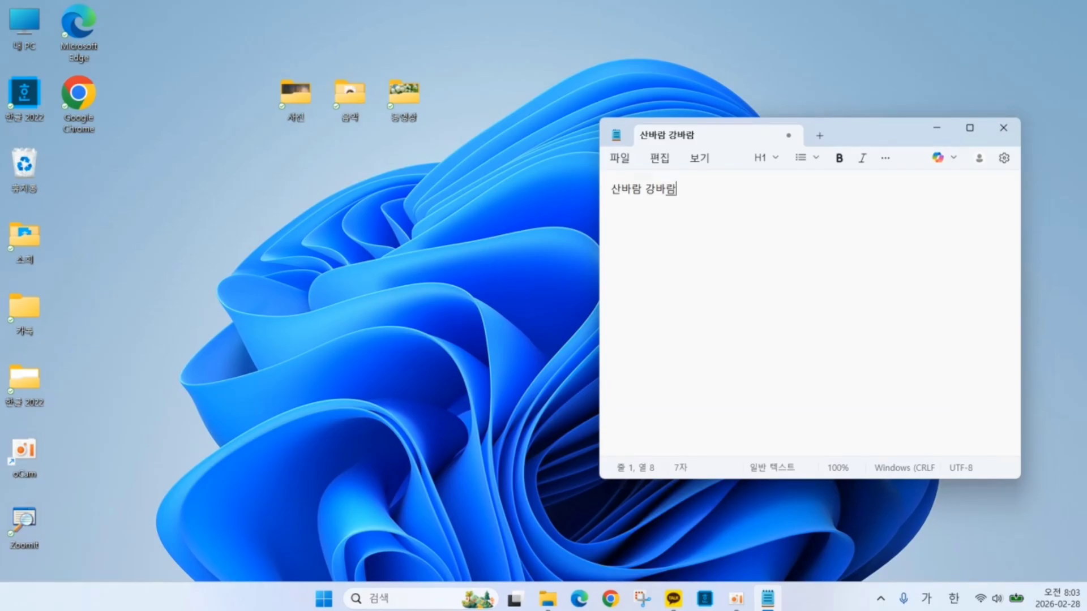
pyautogui.press('Return')
pyautogui.write('새')
pyautogui.write(' 위에서 분')
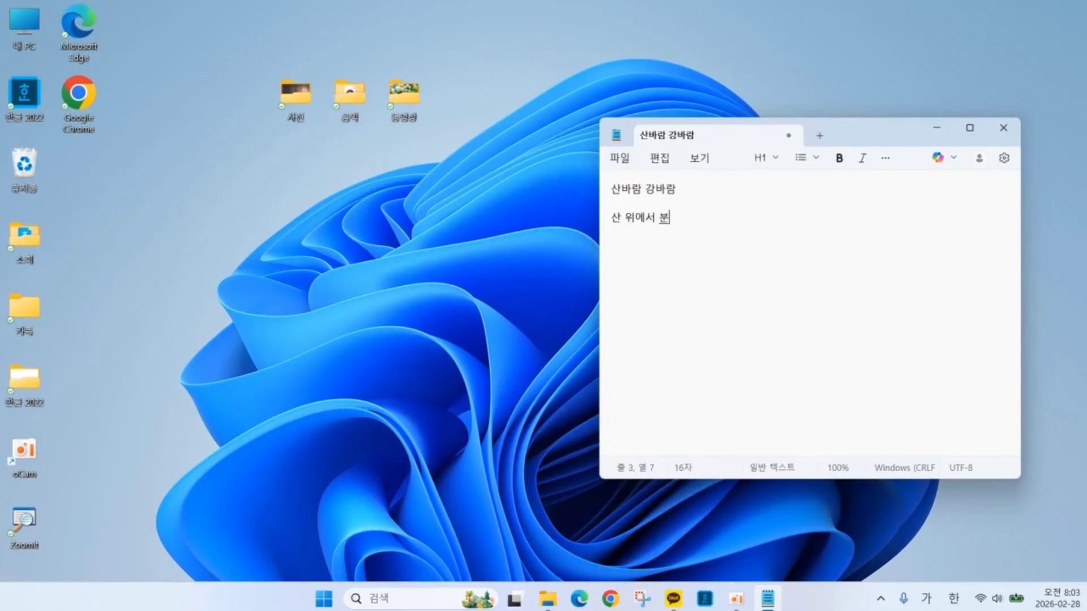
pyautogui.press('BackSpace')
pyautogui.write('부는 바람')
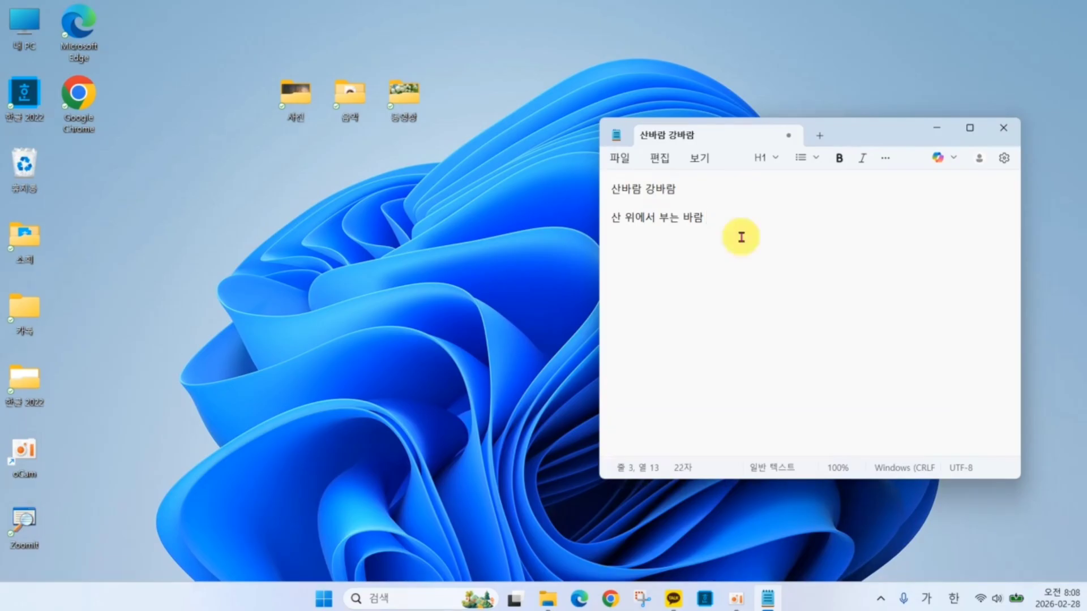
pyautogui.write(' 시원한 바람')
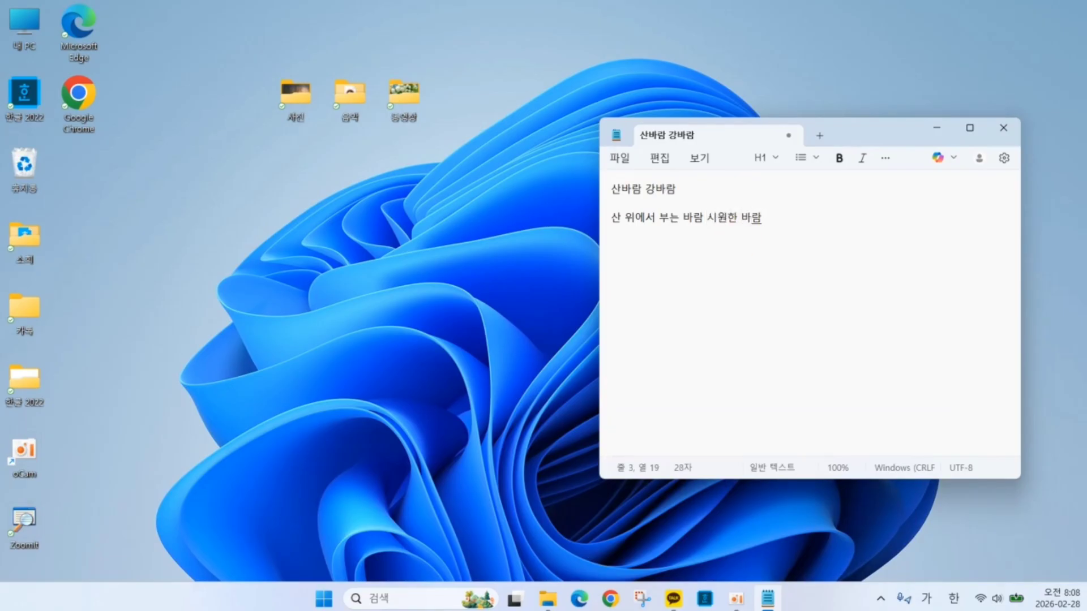
# Step: Add the line "그 바람은 좋은 바람 고마운 바람" below the first verse line and start a new line
pyautogui.press('Return')
pyautogui.write('그')
pyautogui.write(' 바람은 조')
pyautogui.write('좋은 바라')
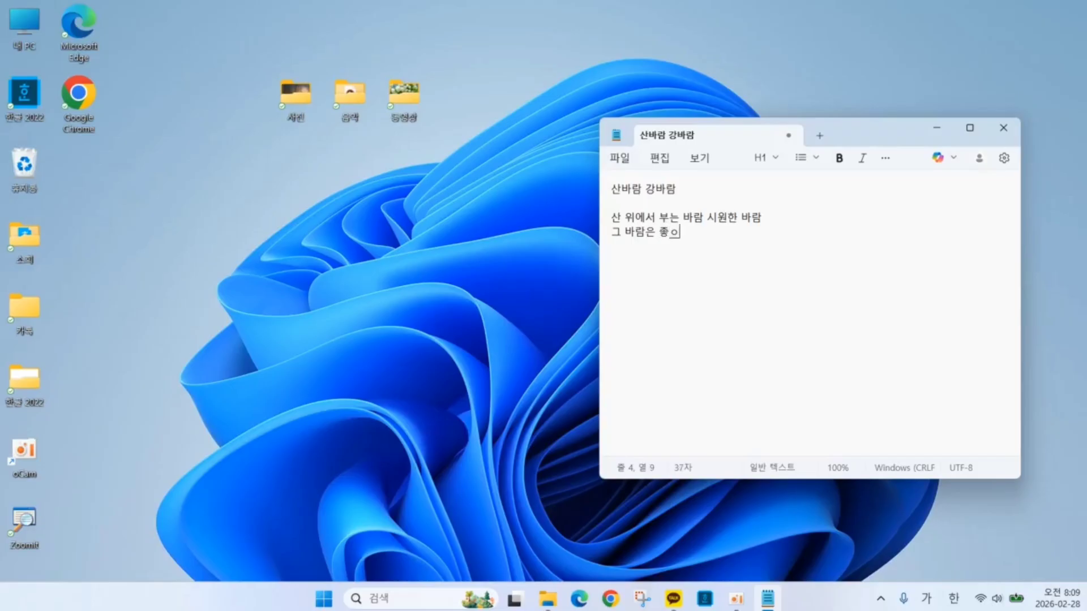
pyautogui.write(' 고마운 바람')
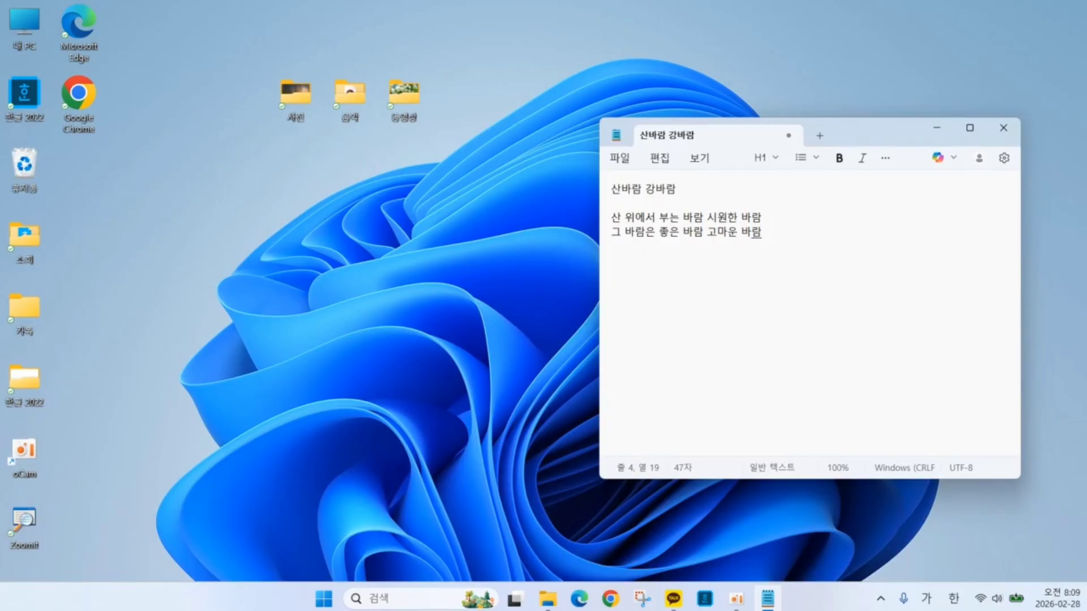
pyautogui.press('Return')
# Step: Save the note to the desktop (바탕 화면) as a text document named 산바람 강바람
pyautogui.click(618, 162)
pyautogui.click(620, 160)
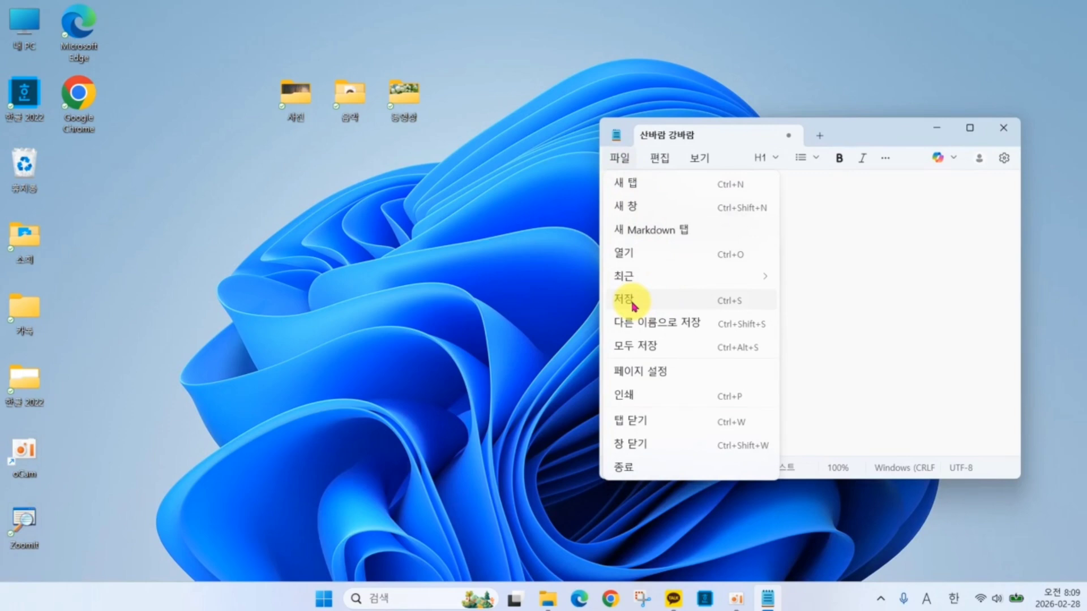
pyautogui.click(633, 305)
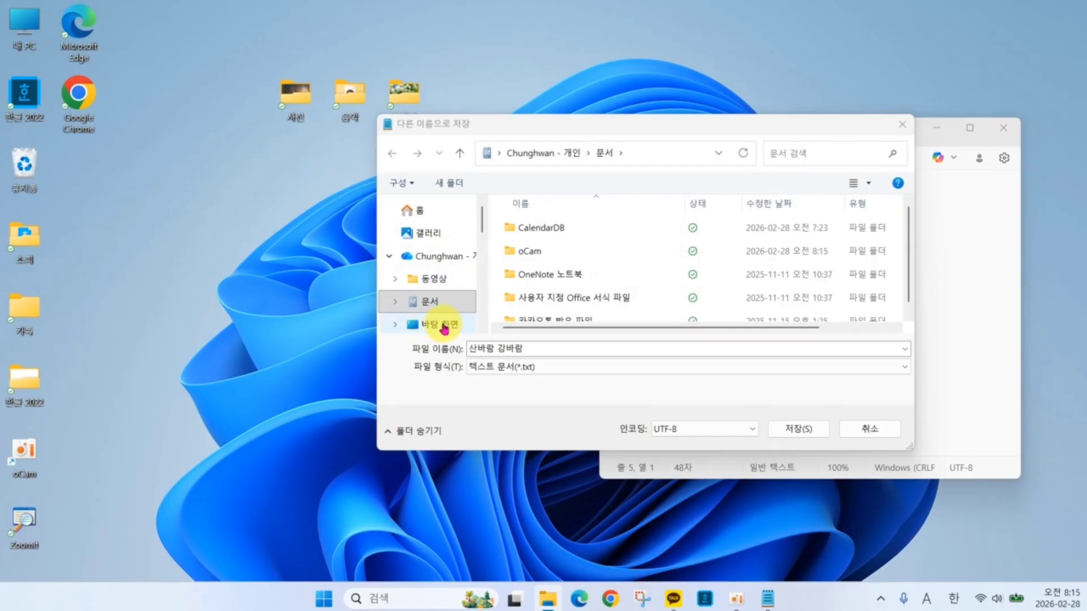
pyautogui.click(443, 327)
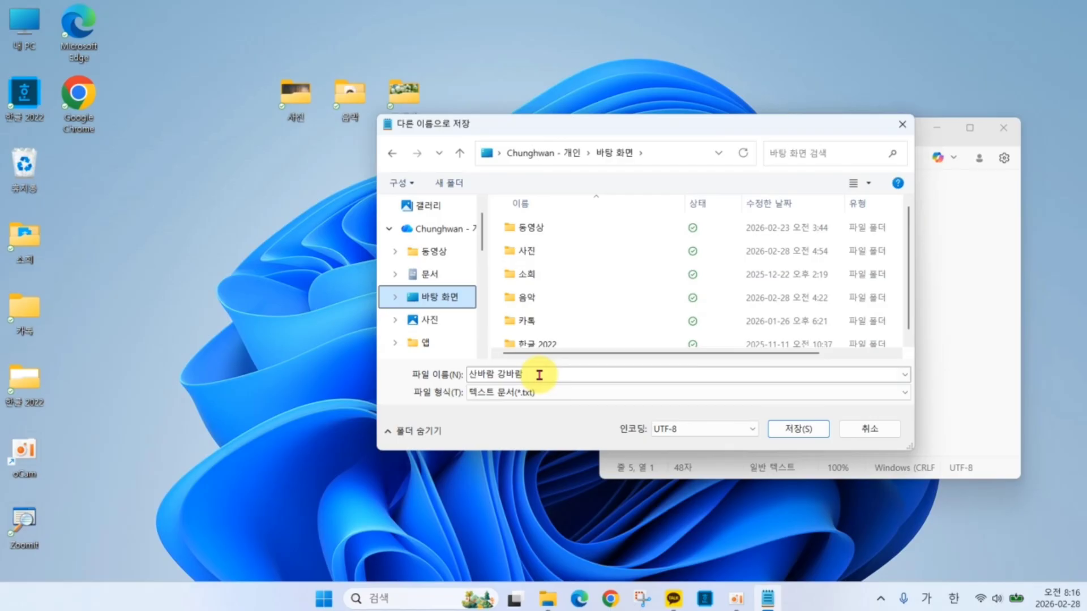
pyautogui.click(804, 431)
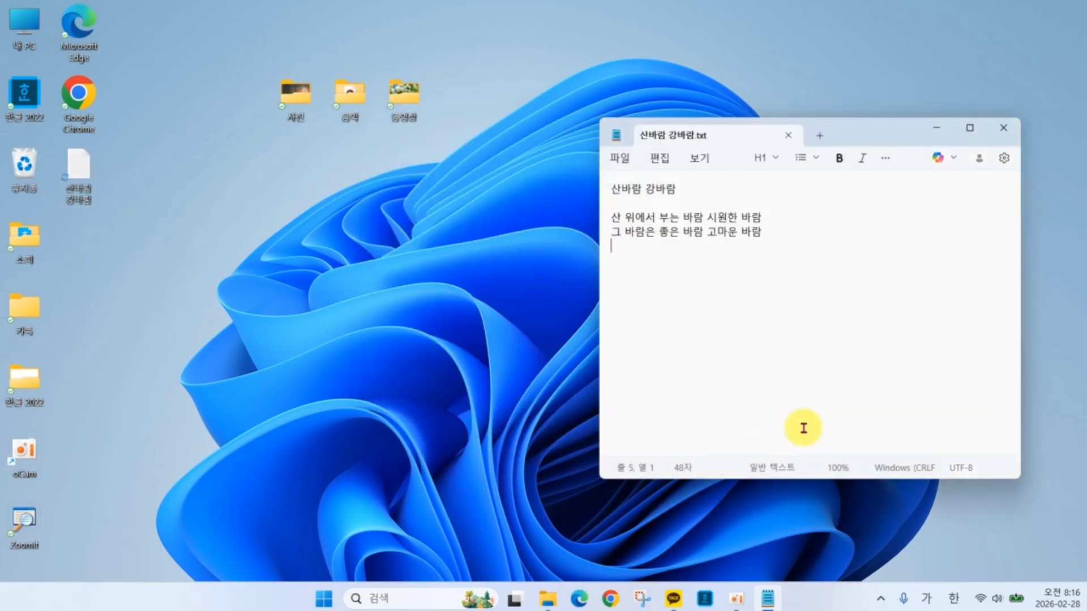
# Step: Close Notepad and reopen the saved 산바람 강바람 file from the desktop
pyautogui.click(78, 201)
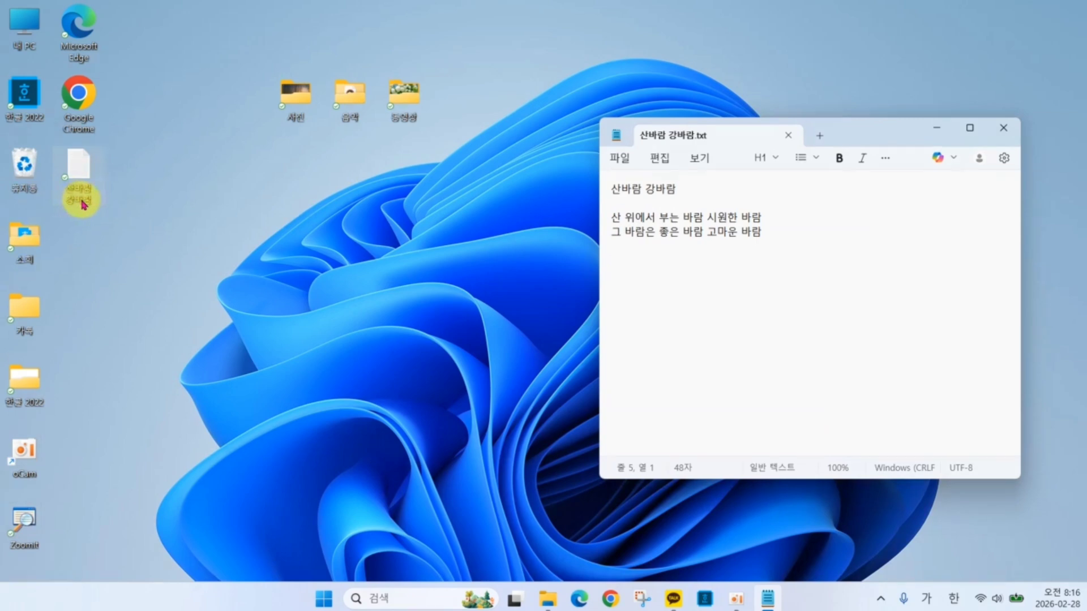
pyautogui.click(84, 203)
pyautogui.click(84, 203)
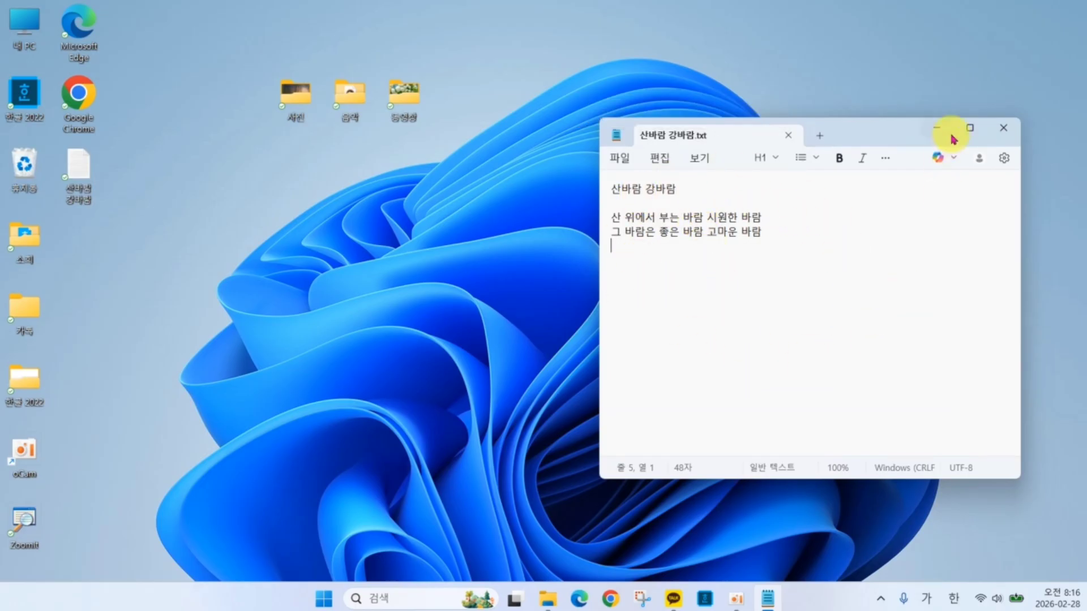
pyautogui.click(1003, 126)
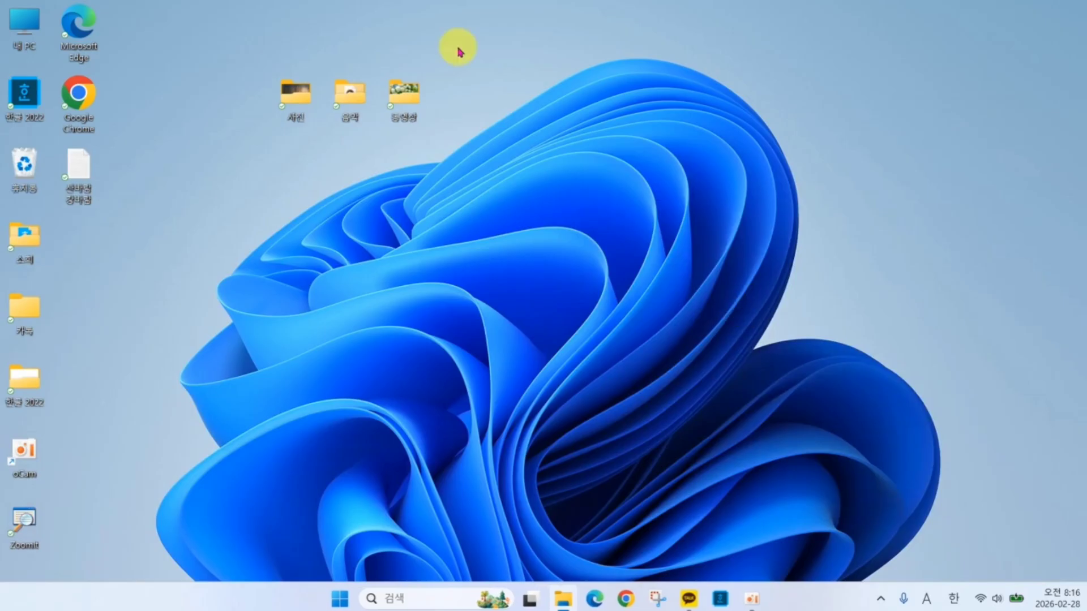
pyautogui.click(85, 173)
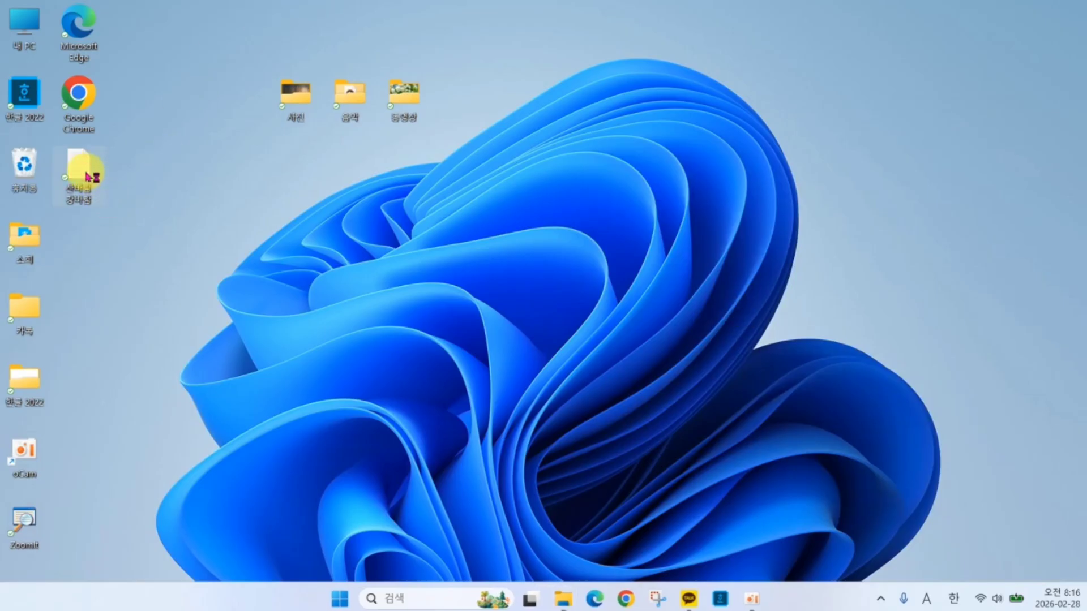
pyautogui.doubleClick(85, 173)
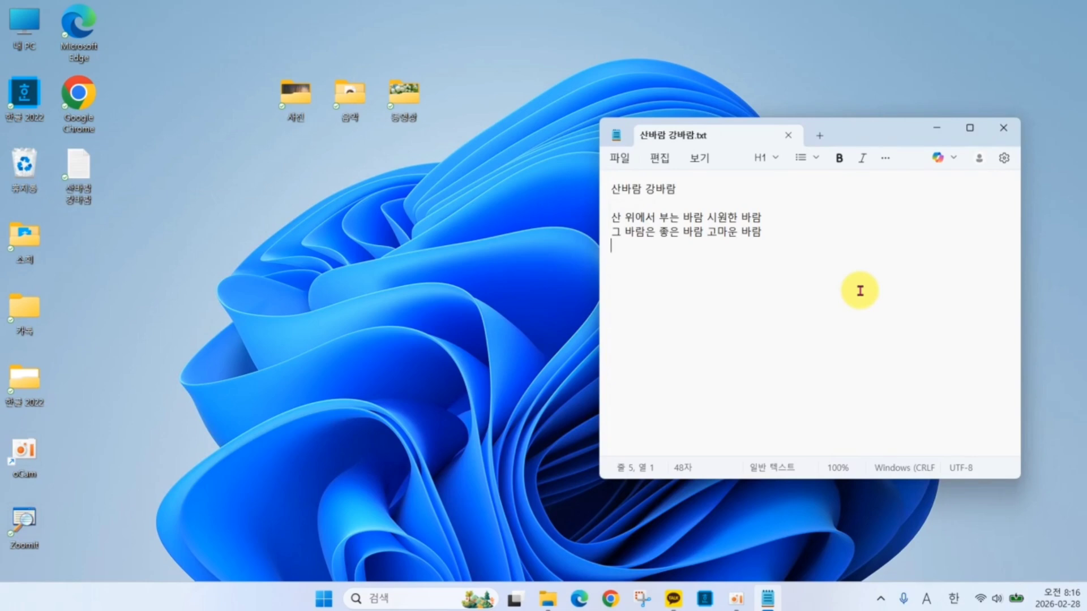
# Step: Select the title "산바람 강바람" as a text range several times, clearing the selection after each try
pyautogui.press('Return')
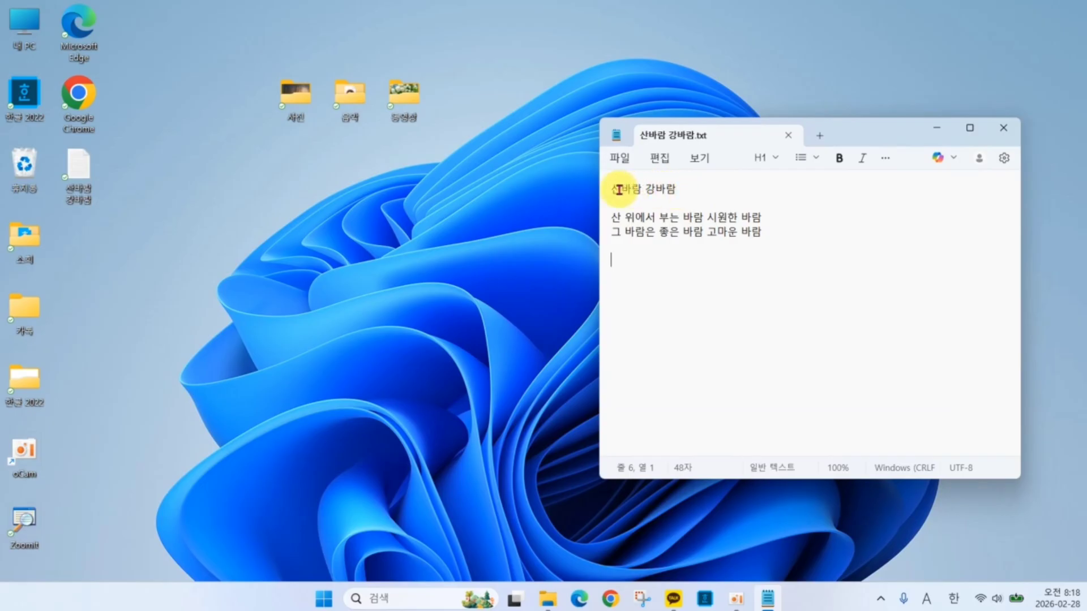
pyautogui.moveTo(614, 189); pyautogui.dragTo(683, 195)
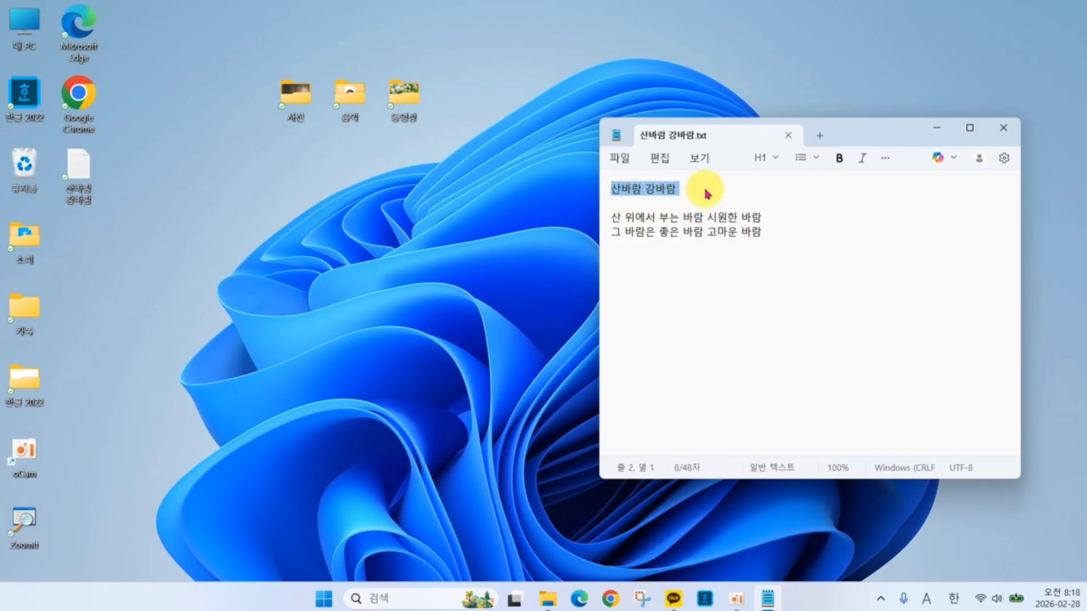
pyautogui.click(705, 187)
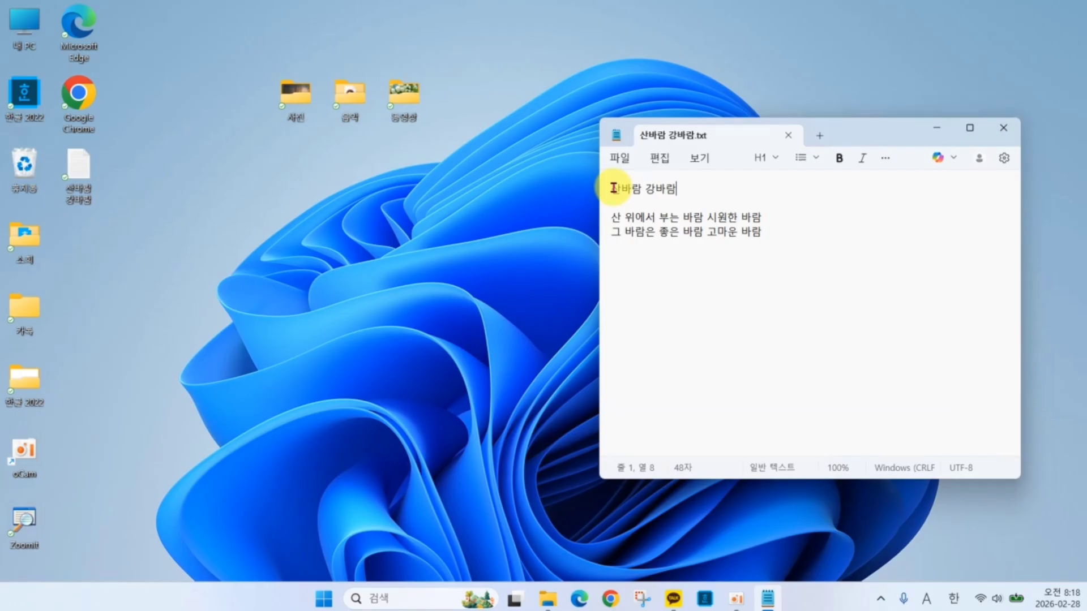
pyautogui.moveTo(613, 188); pyautogui.dragTo(677, 187)
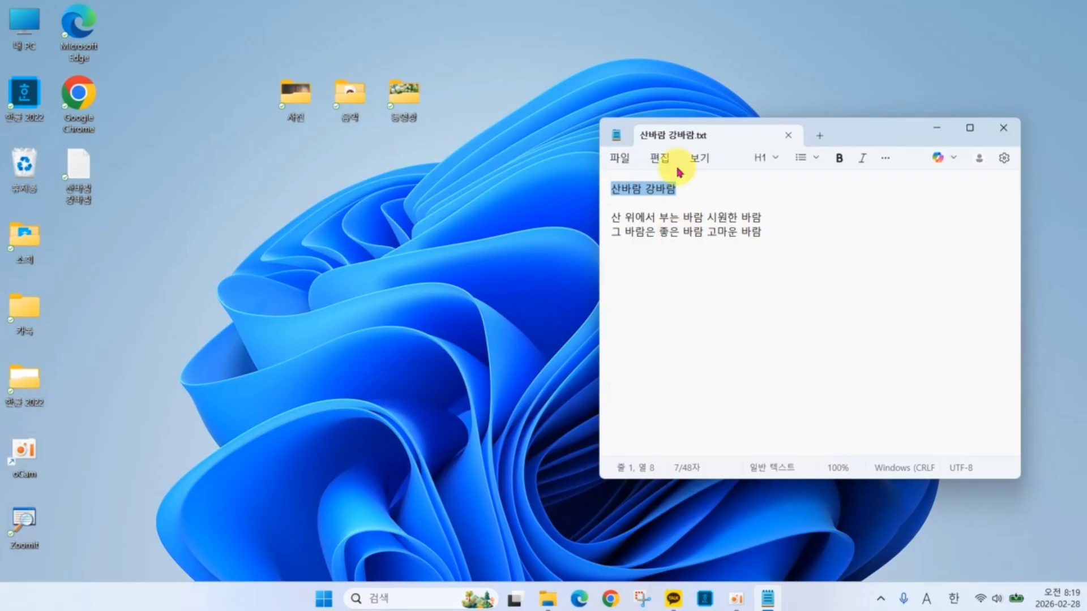
pyautogui.click(814, 238)
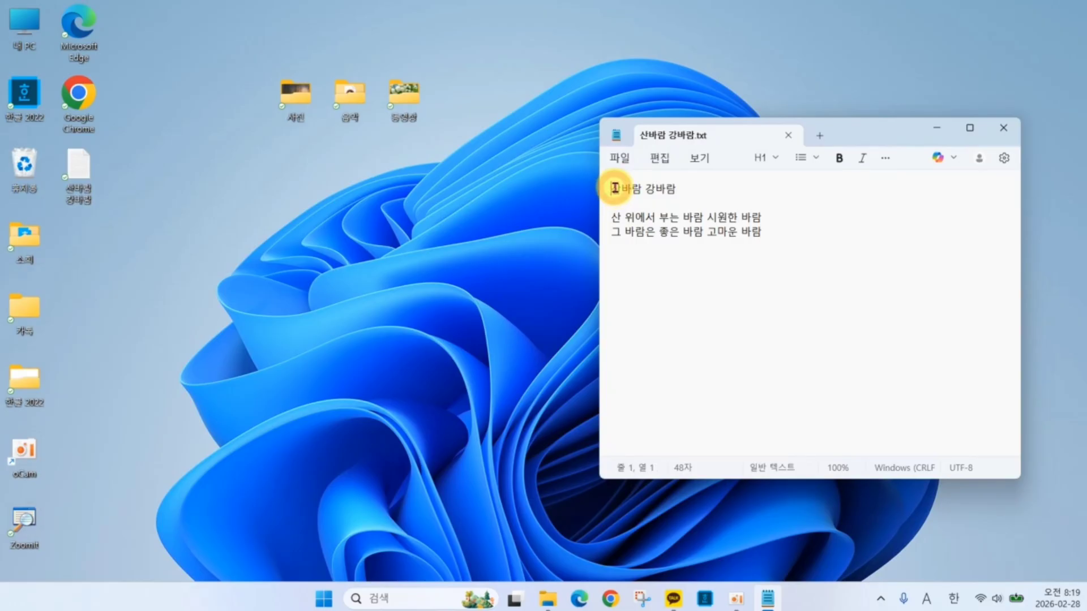
pyautogui.moveTo(614, 189); pyautogui.dragTo(682, 188)
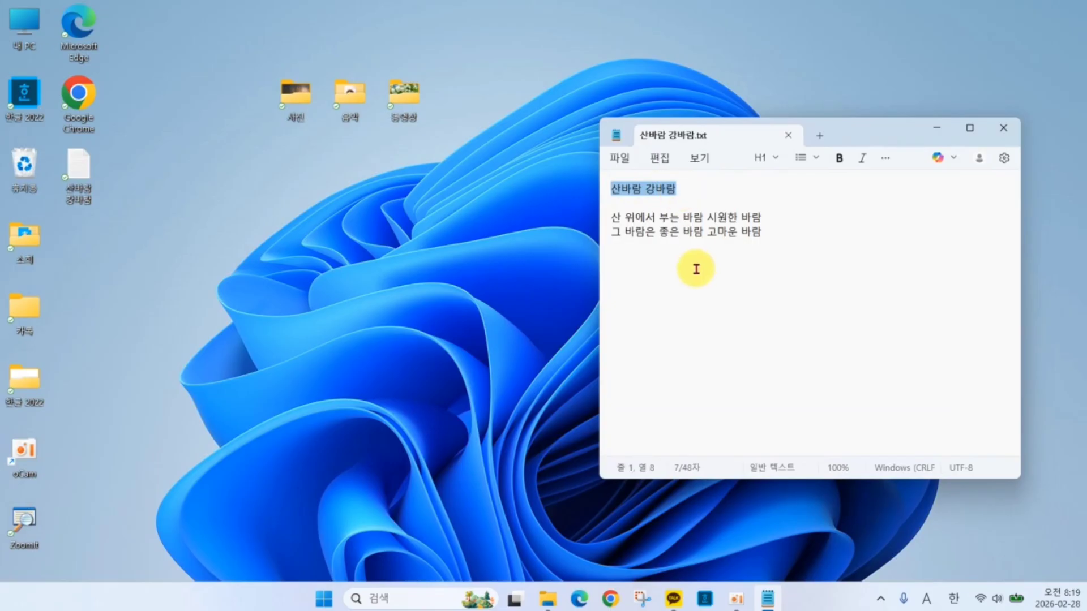
pyautogui.click(798, 248)
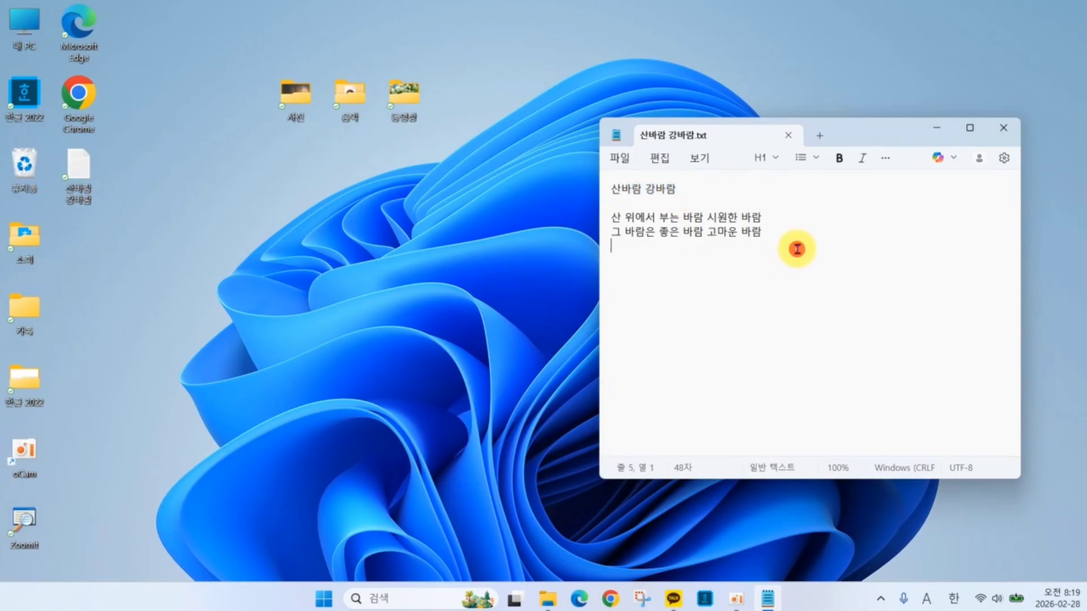
# Step: Select the phrase "산 위에서 부는 바람" and then only its word "바람" in the first verse line, clearing each selection
pyautogui.click(612, 219)
pyautogui.moveTo(612, 219); pyautogui.dragTo(703, 218)
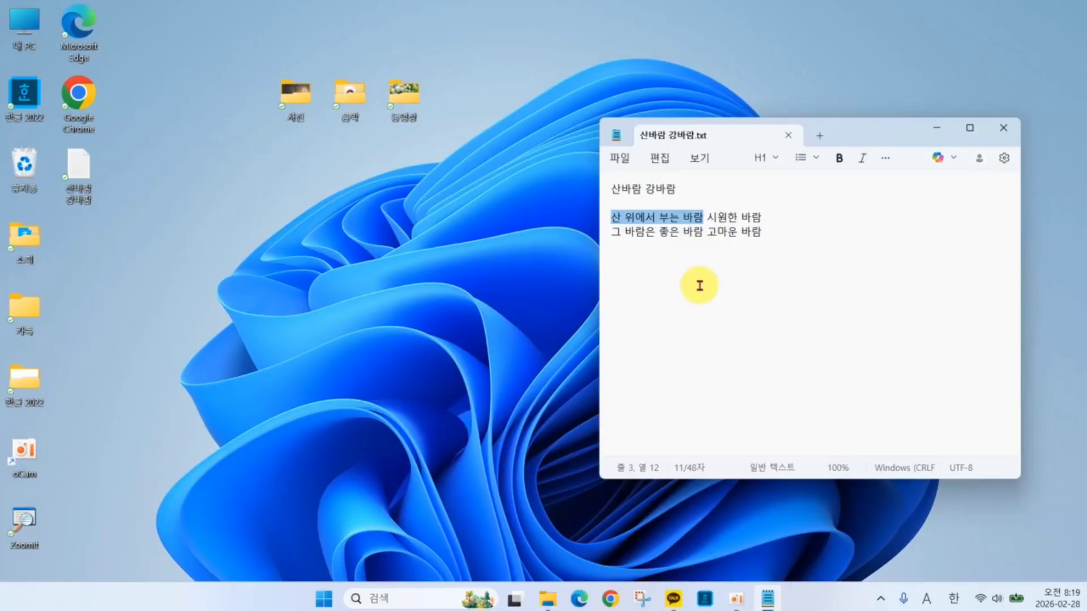
pyautogui.click(818, 237)
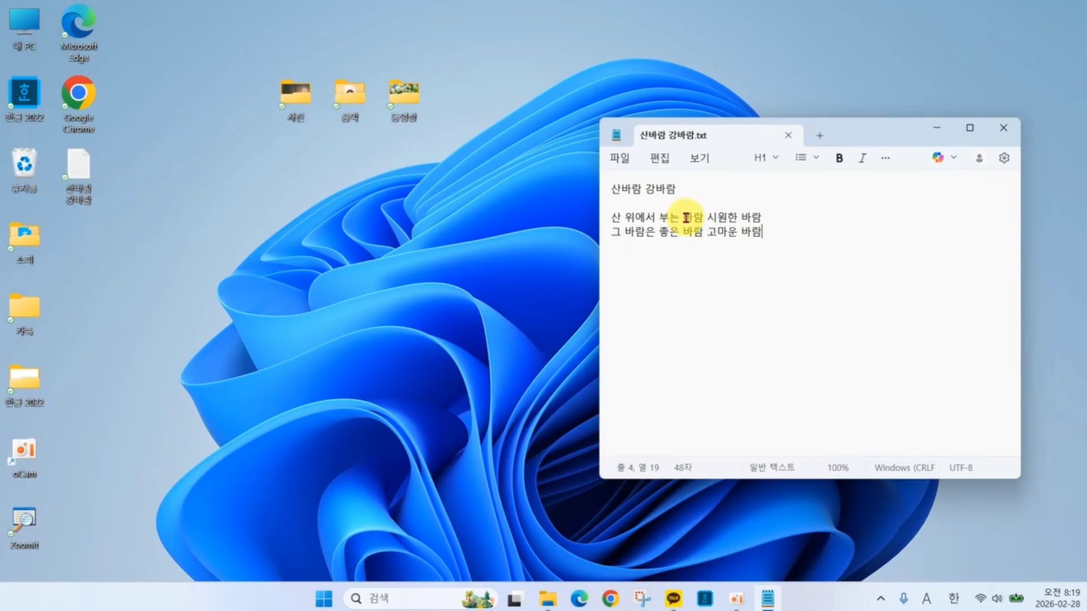
pyautogui.click(686, 217)
pyautogui.moveTo(685, 217); pyautogui.dragTo(701, 217)
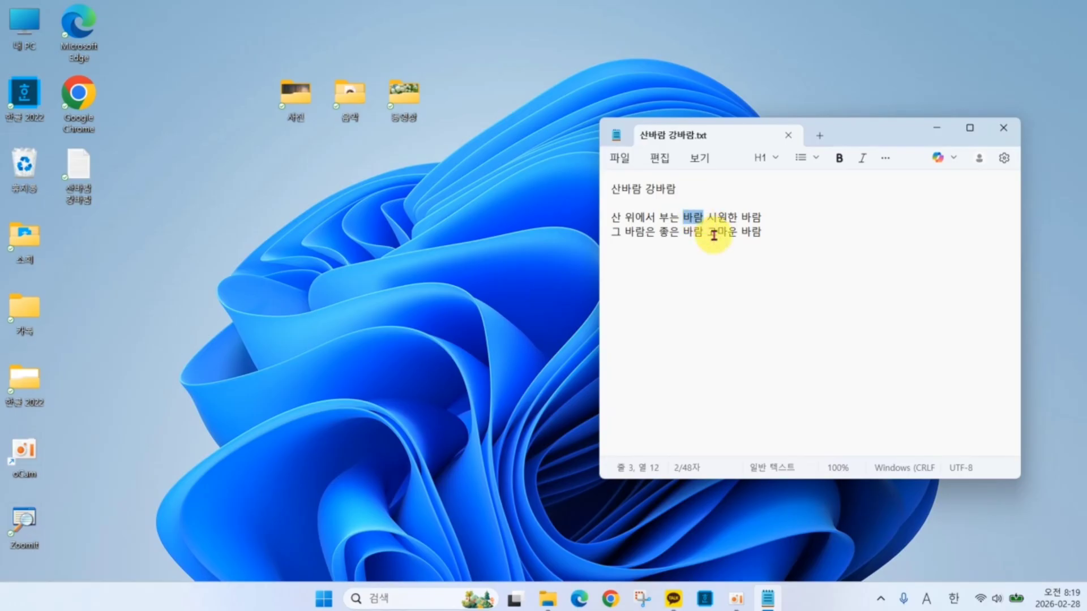
pyautogui.click(808, 280)
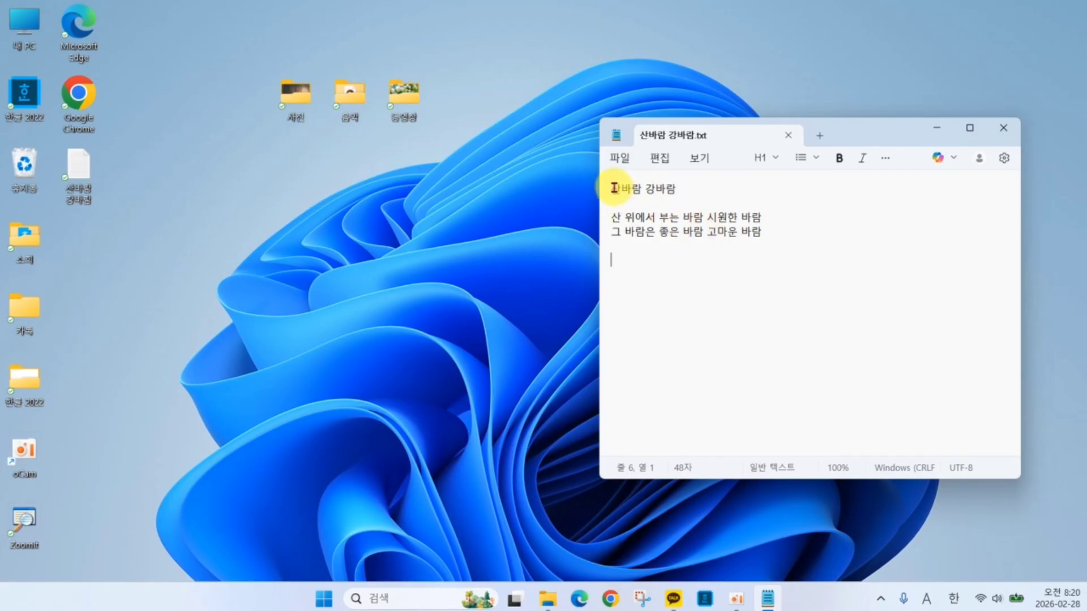
# Step: Select the whole note text, then the title and both verse lines one whole line at a time, and clear the selection
pyautogui.moveTo(612, 188); pyautogui.dragTo(768, 243)
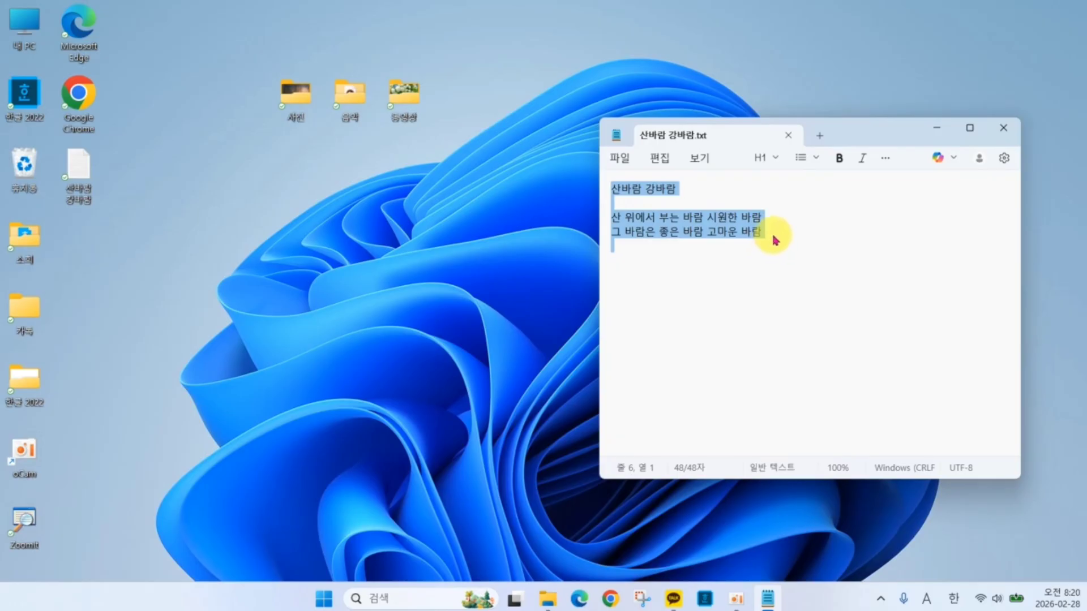
pyautogui.click(795, 307)
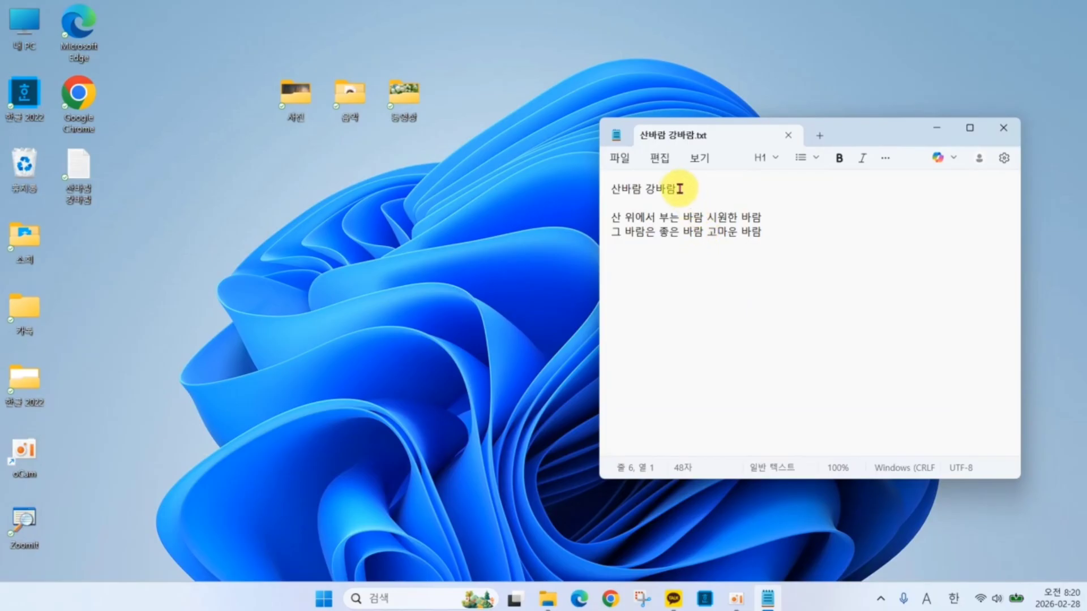
pyautogui.click(603, 192)
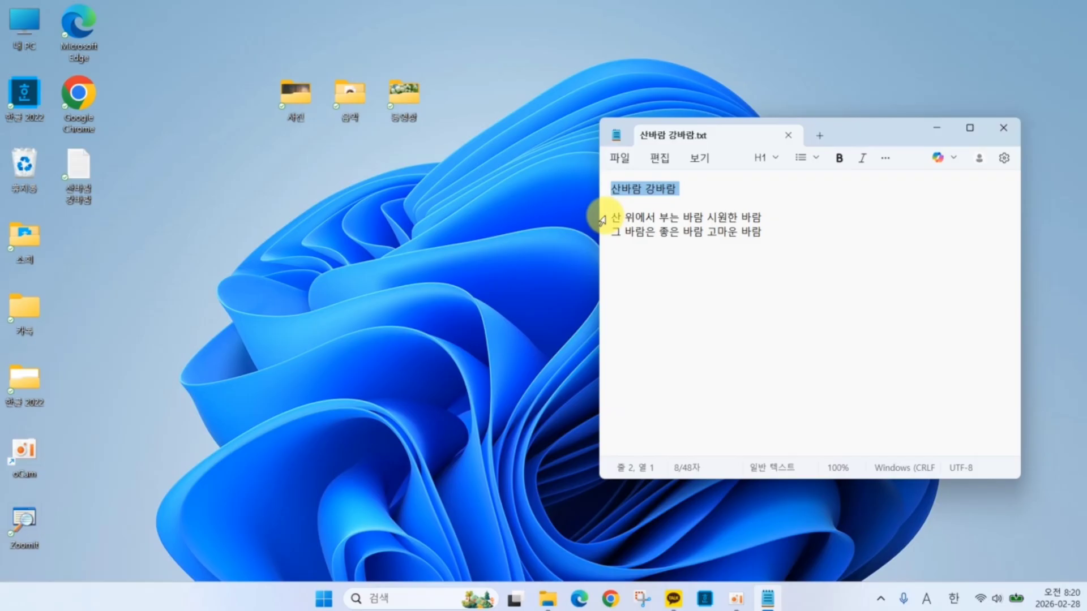
pyautogui.tripleClick(601, 217)
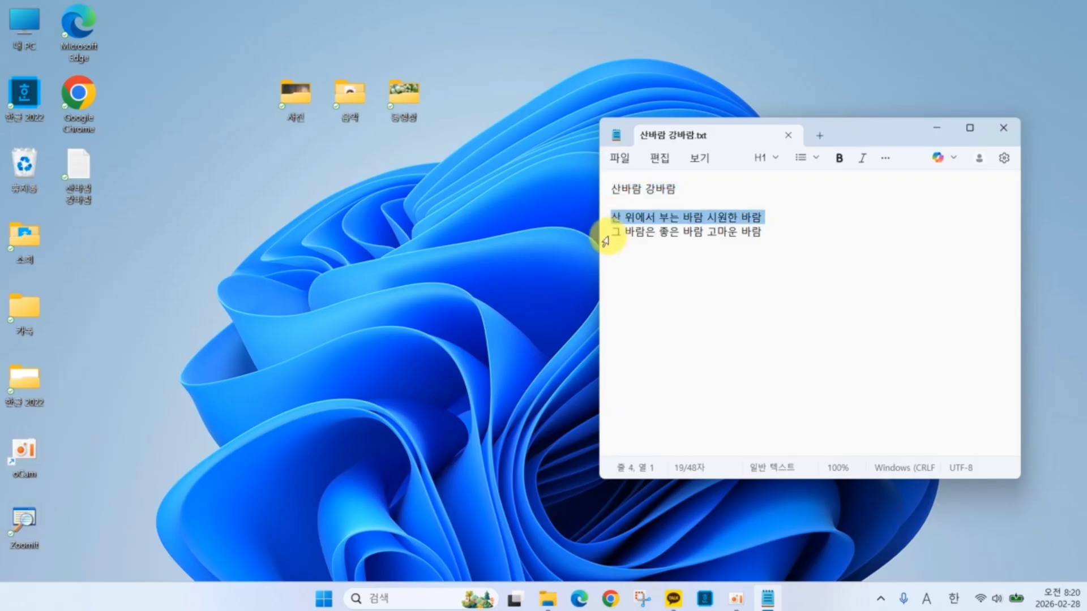
pyautogui.tripleClick(602, 233)
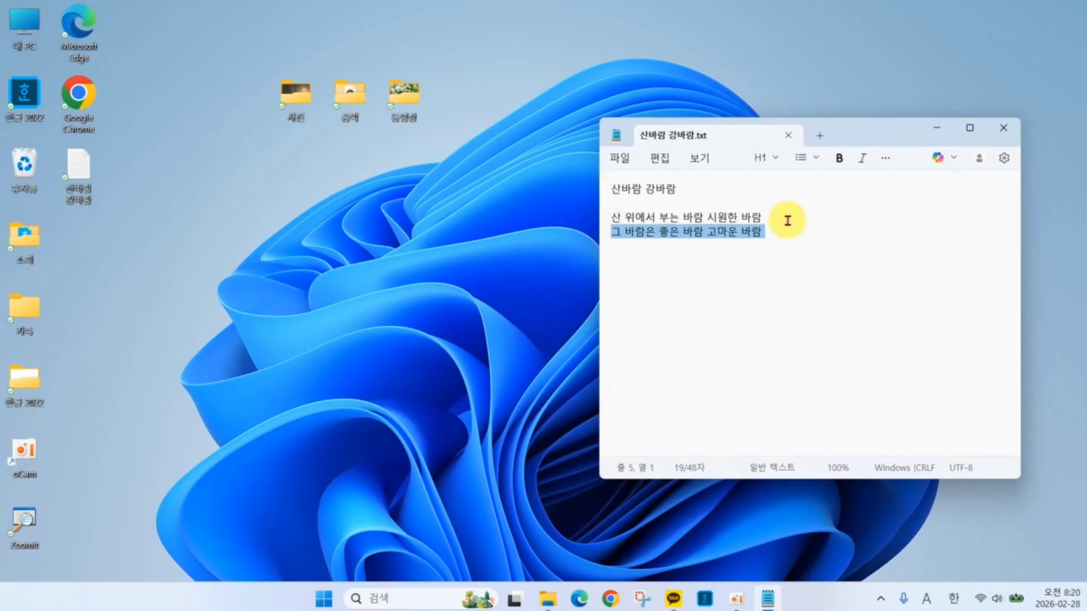
pyautogui.click(818, 218)
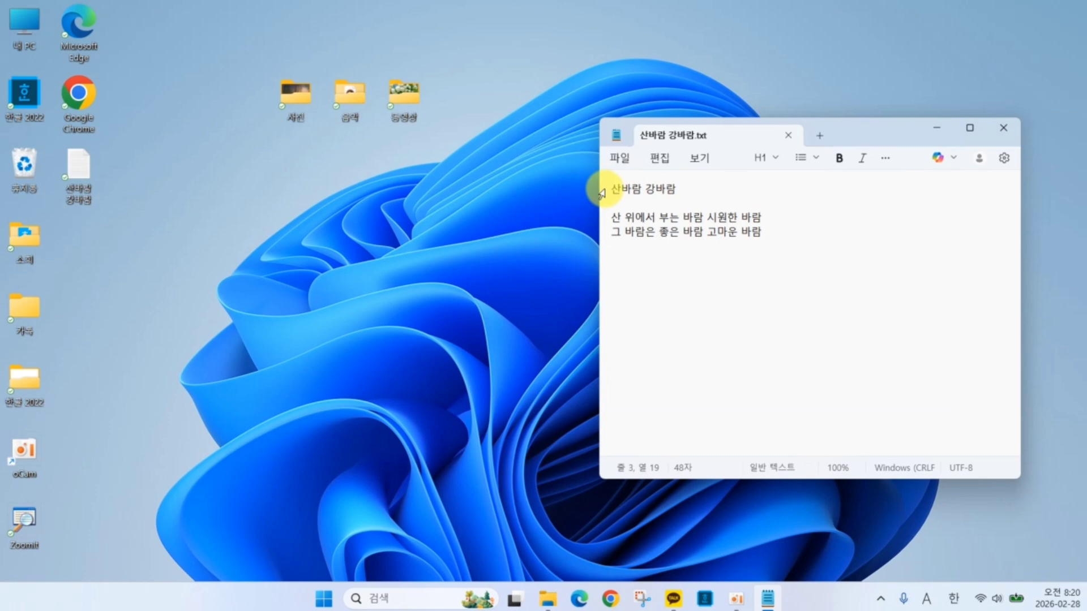
# Step: Select the lines from the title through the second verse line as one block, then the entire note, clearing each selection
pyautogui.moveTo(601, 193); pyautogui.dragTo(604, 237)
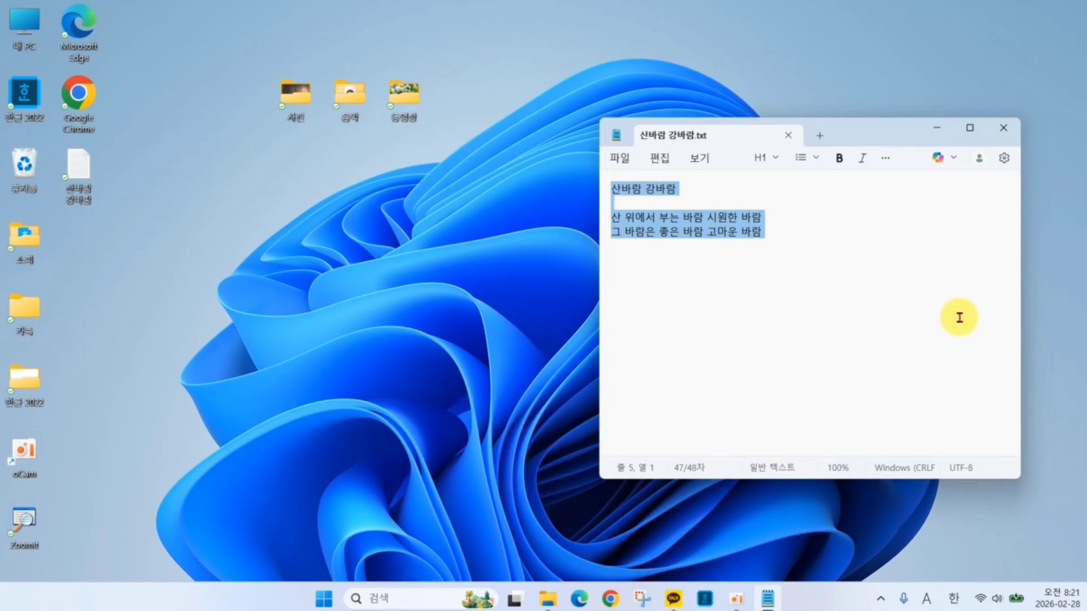
pyautogui.click(847, 242)
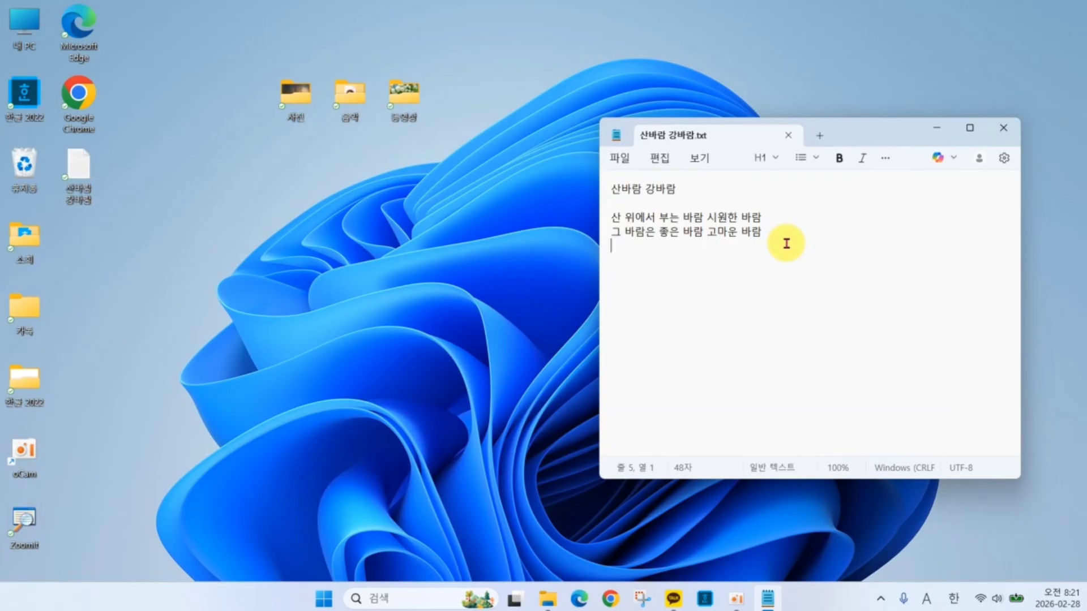
pyautogui.hotkey('ctrl', 'a')
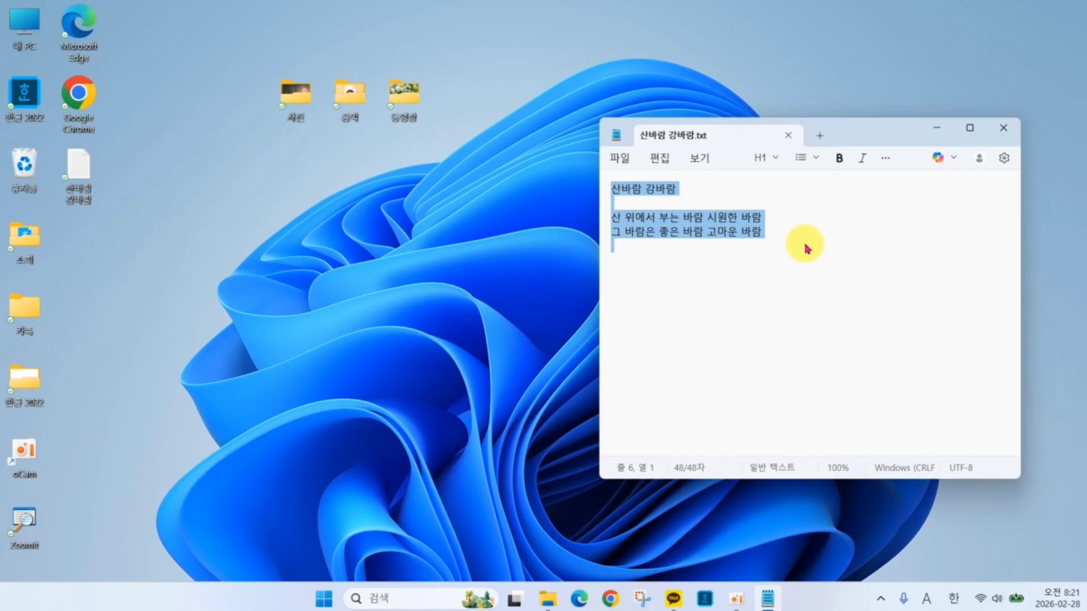
pyautogui.click(805, 244)
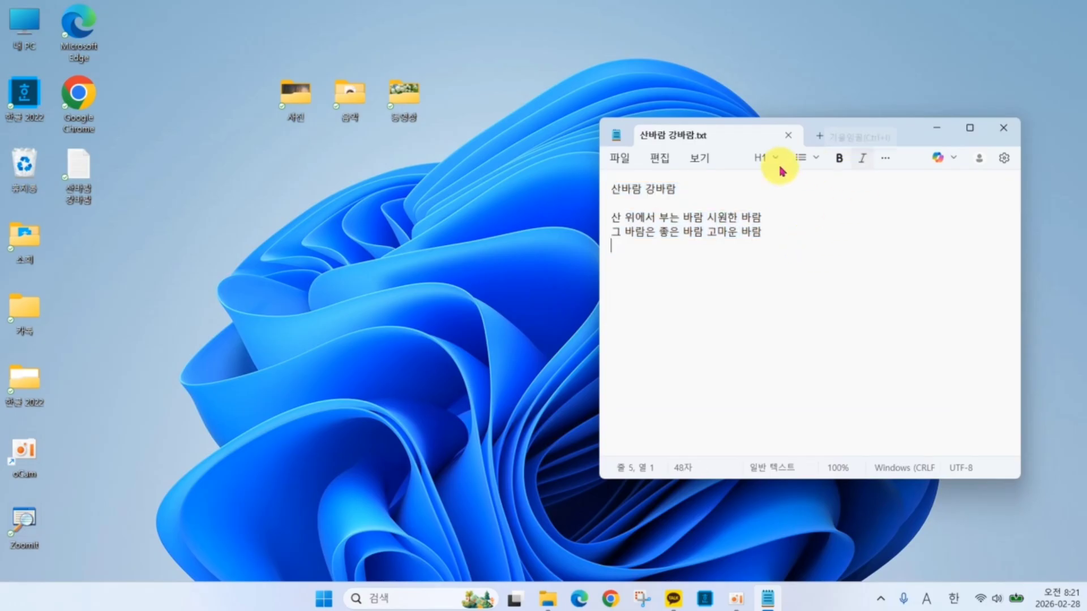
# Step: Copy the title line "산바람 강바람" and paste it below the verse, one blank line after the last verse line
pyautogui.tripleClick(601, 193)
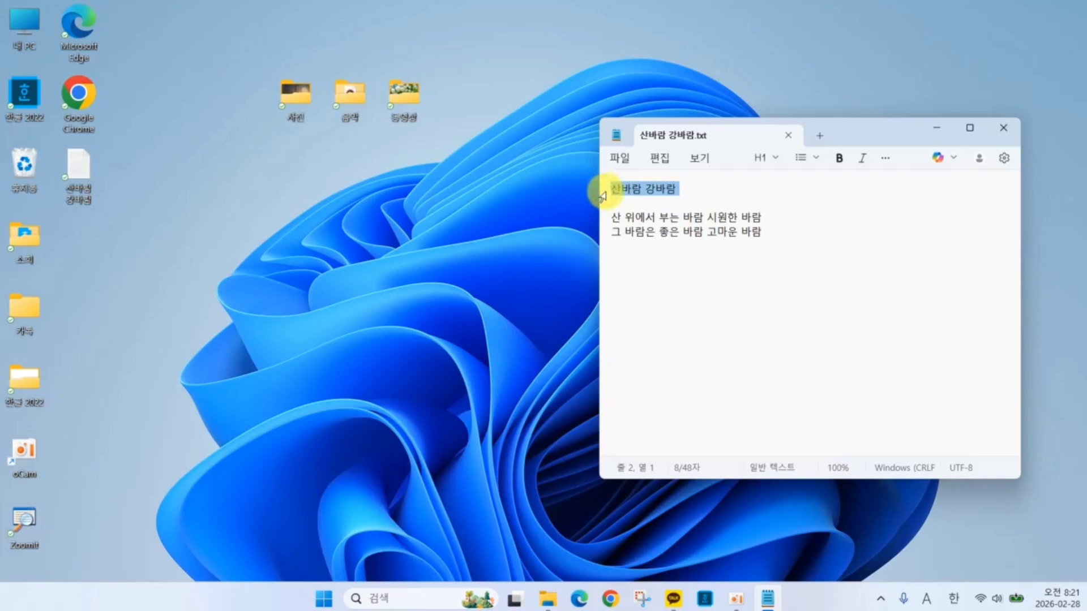
pyautogui.rightClick(669, 192)
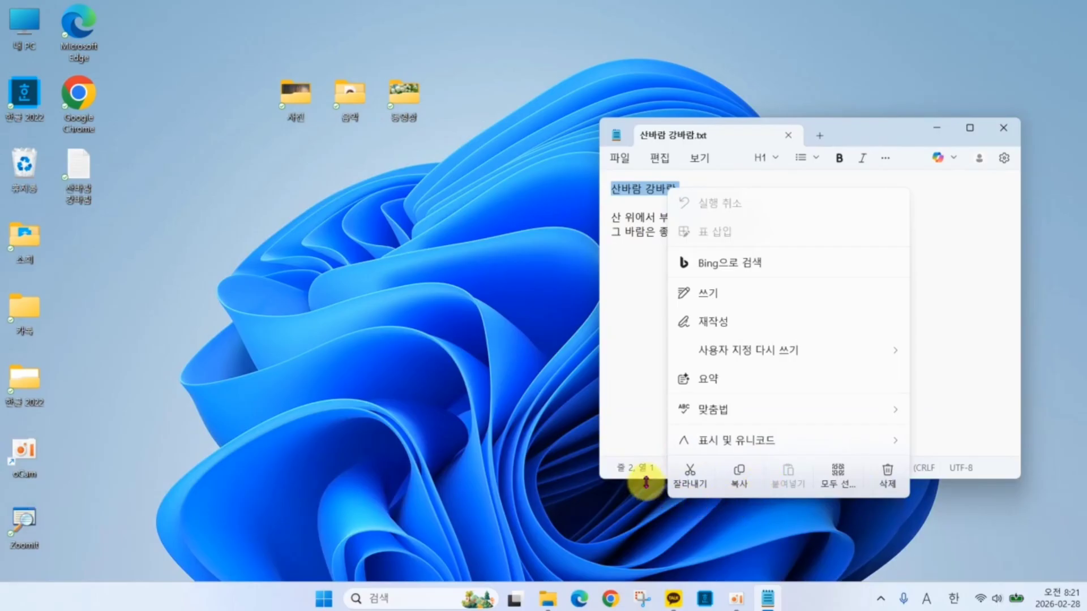
pyautogui.click(740, 473)
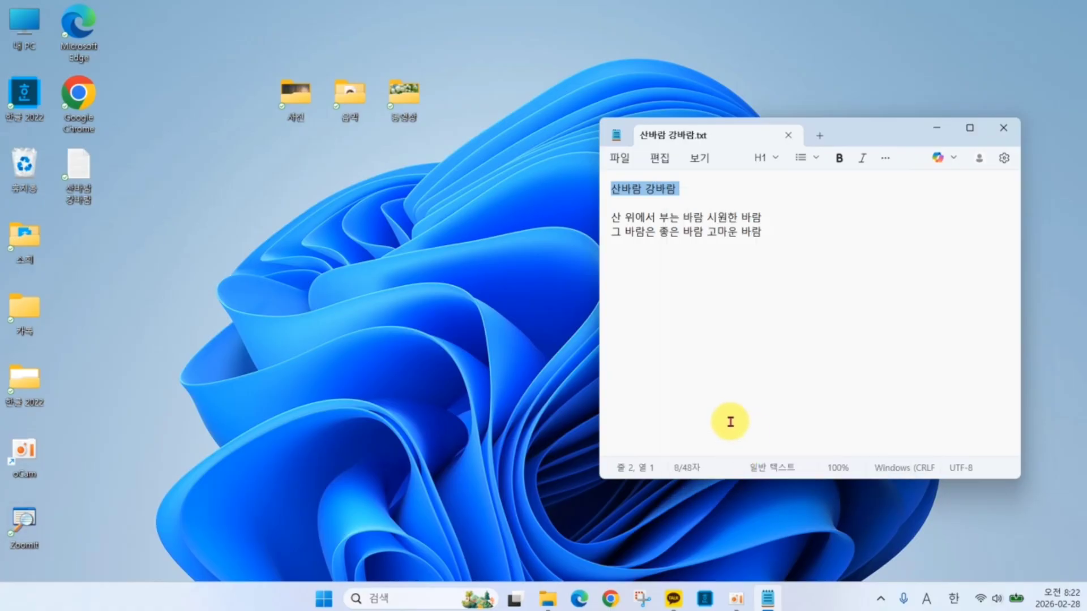
pyautogui.click(626, 260)
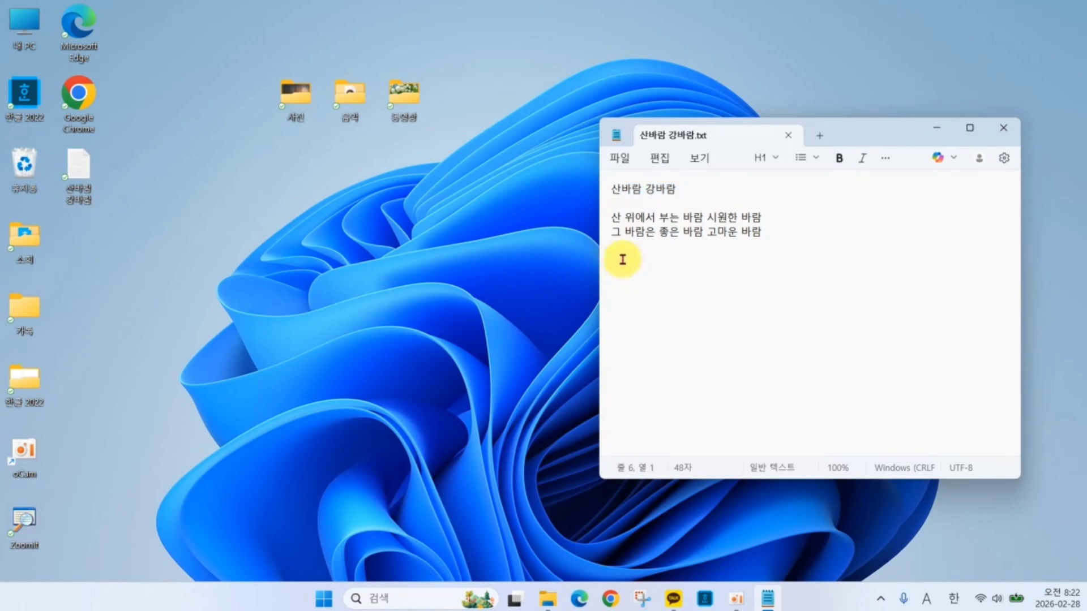
pyautogui.rightClick(622, 259)
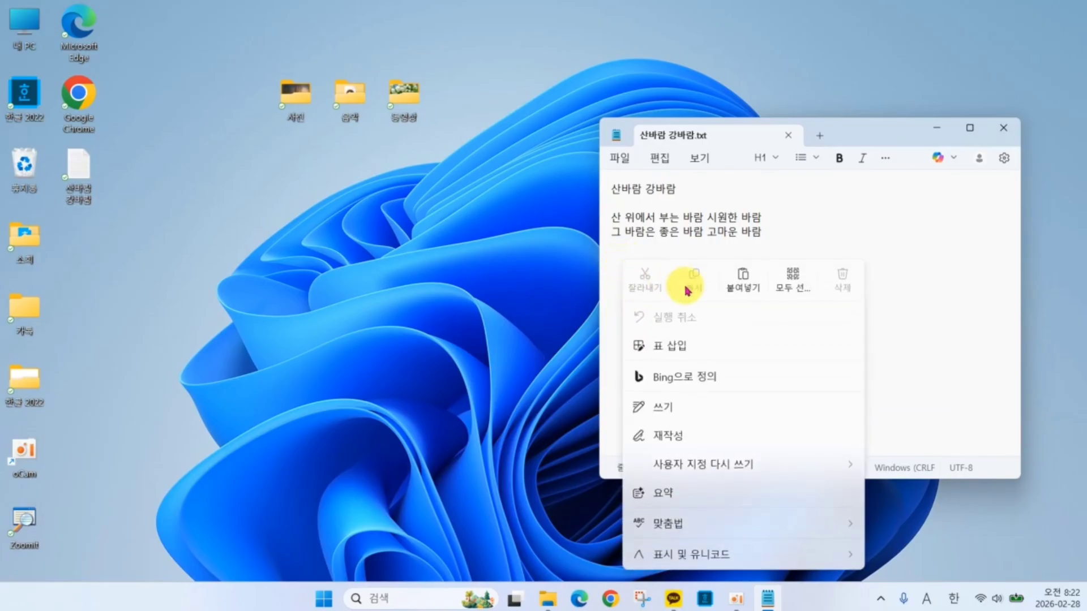
pyautogui.click(745, 283)
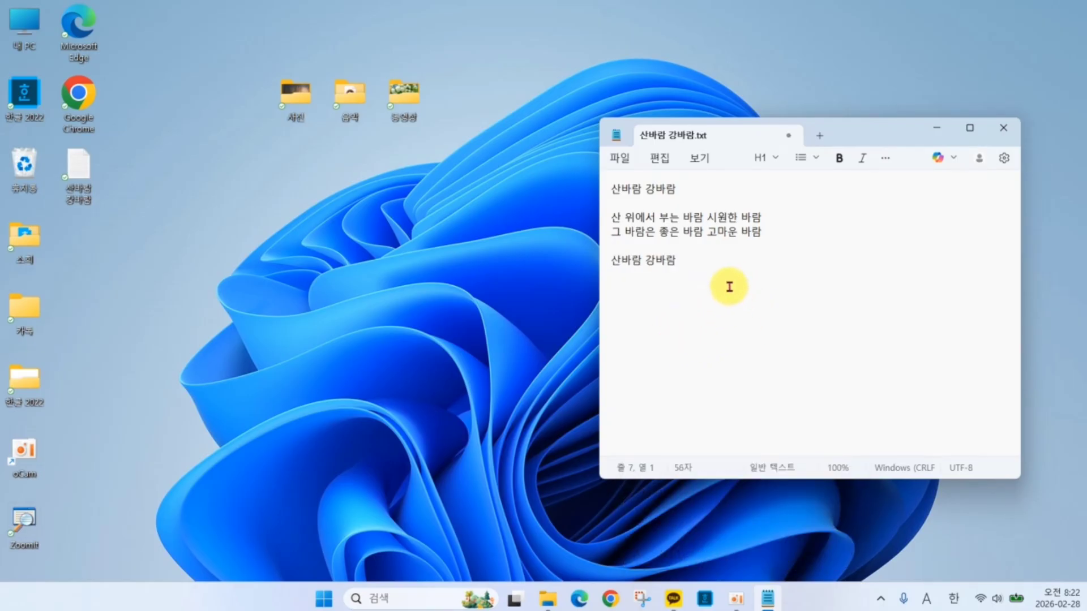
# Step: Copy the line "산 위에서 부는 바람 시원한 바람" and paste it below the copied title, leaving a blank line between them
pyautogui.tripleClick(603, 224)
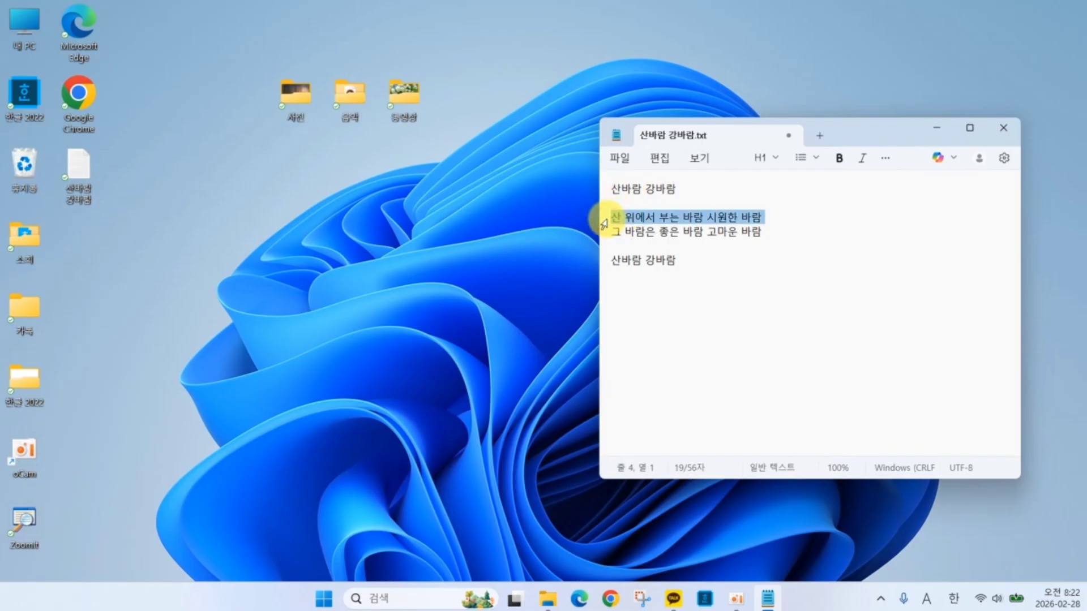
pyautogui.rightClick(702, 222)
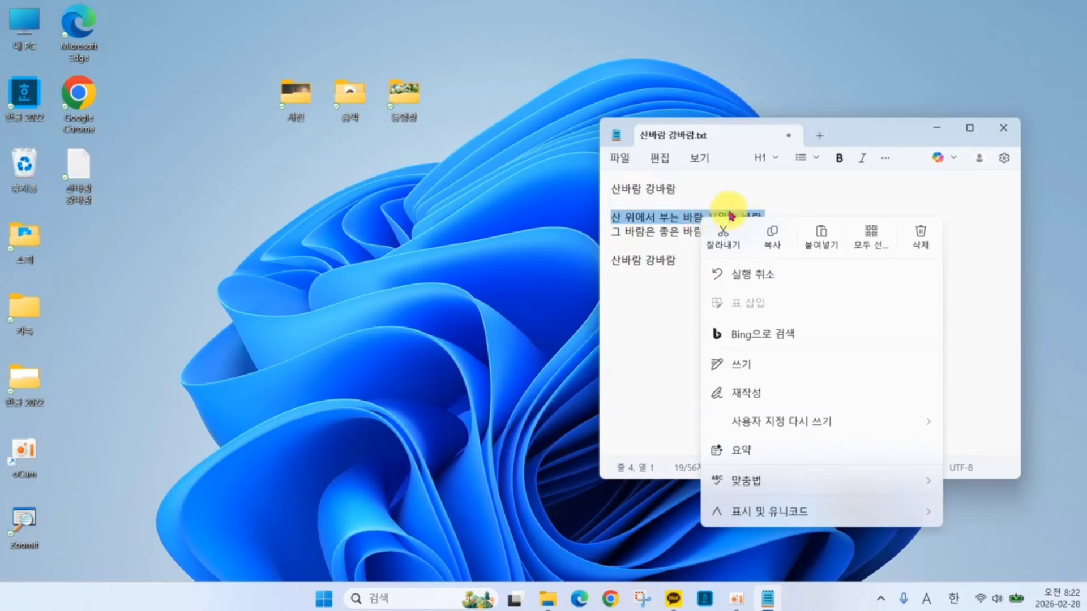
pyautogui.click(774, 242)
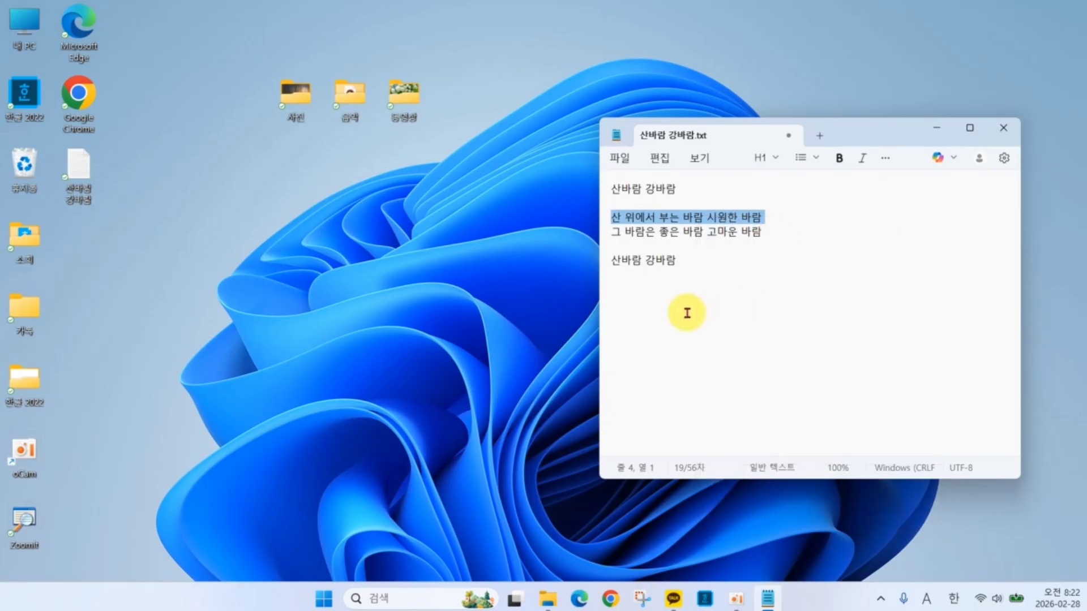
pyautogui.click(634, 297)
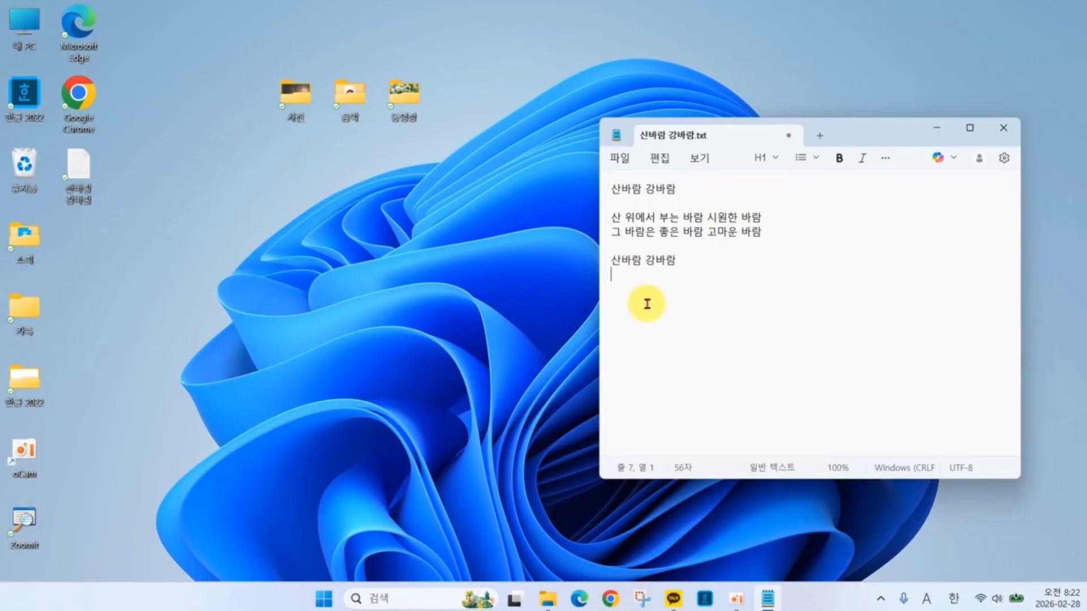
pyautogui.press('Return')
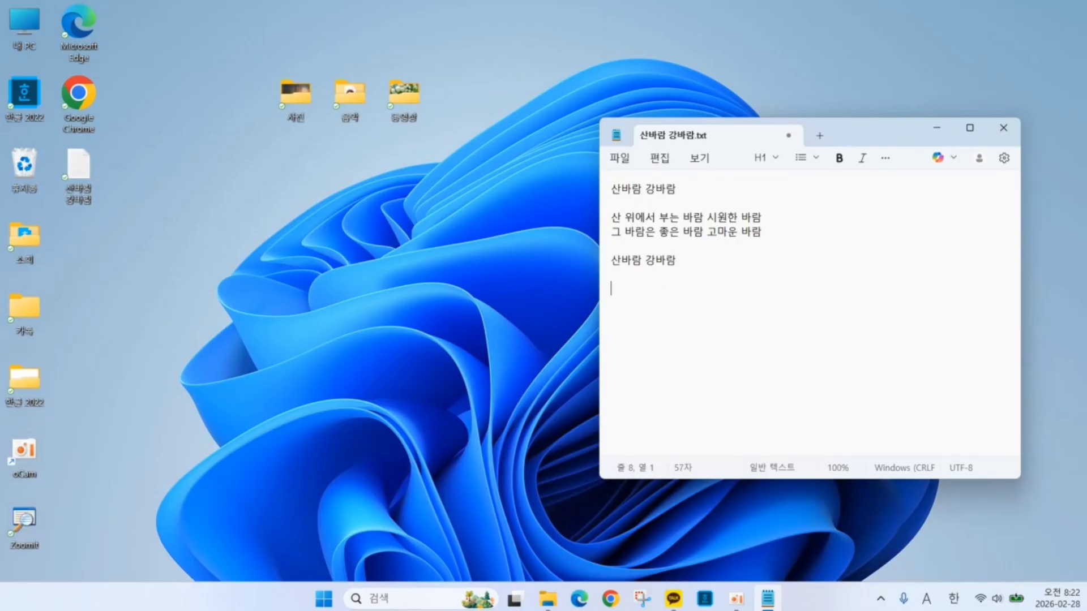
pyautogui.rightClick(622, 289)
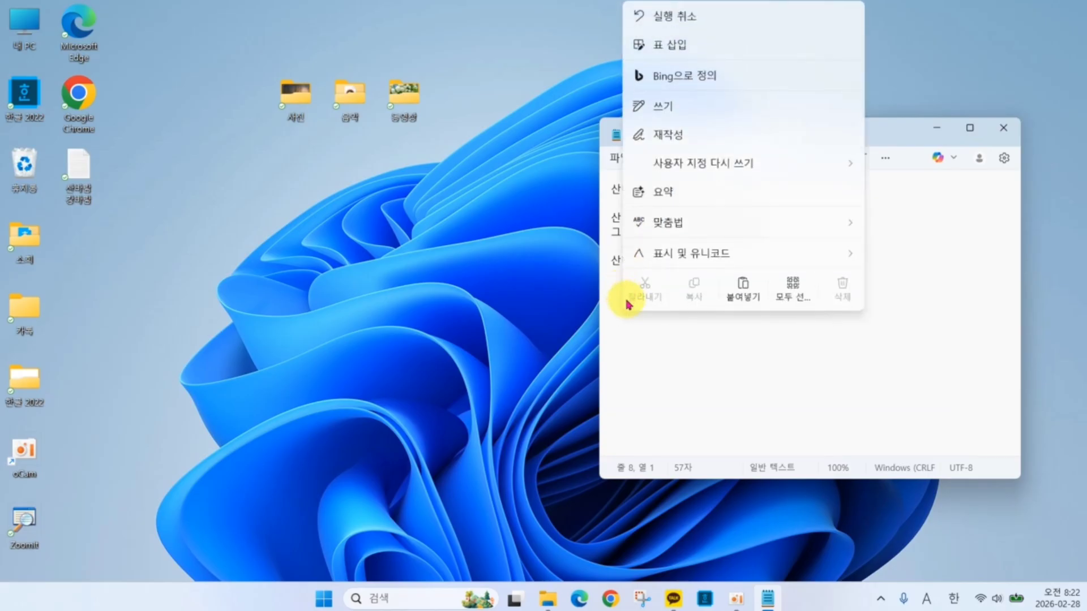
pyautogui.click(745, 295)
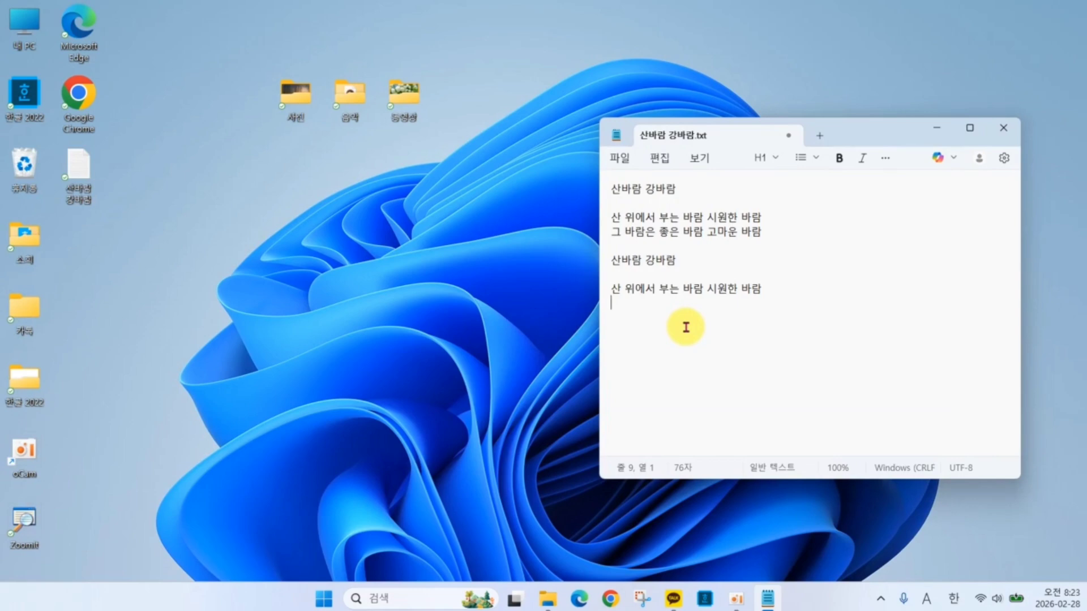
# Step: Delete the copied title and the copied verse line below the original verse, including the blank line between them
pyautogui.tripleClick(602, 263)
pyautogui.moveTo(601, 263); pyautogui.dragTo(604, 330)
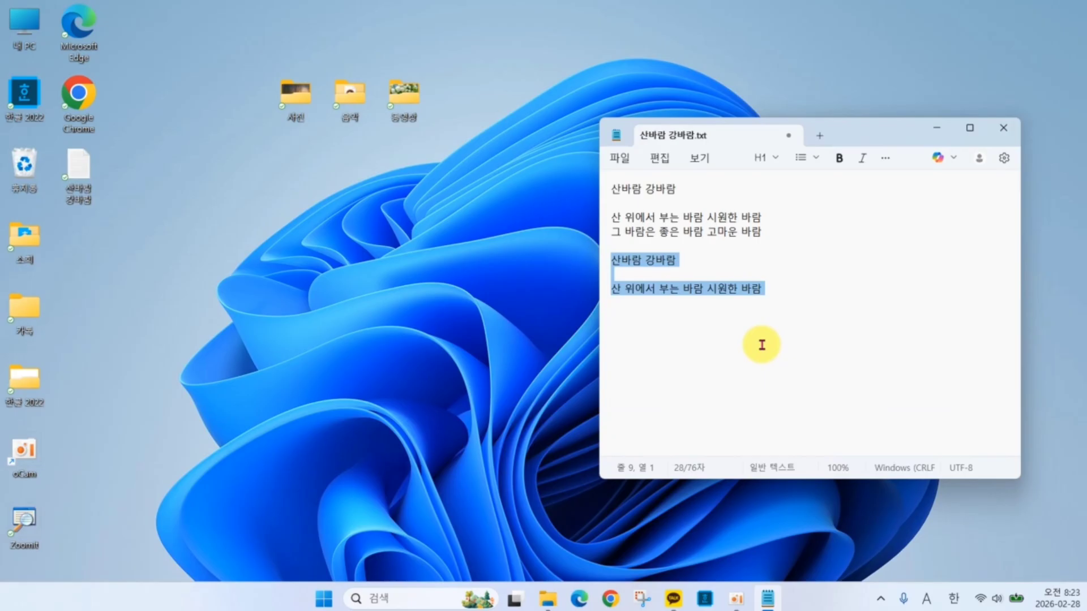
pyautogui.press('Delete')
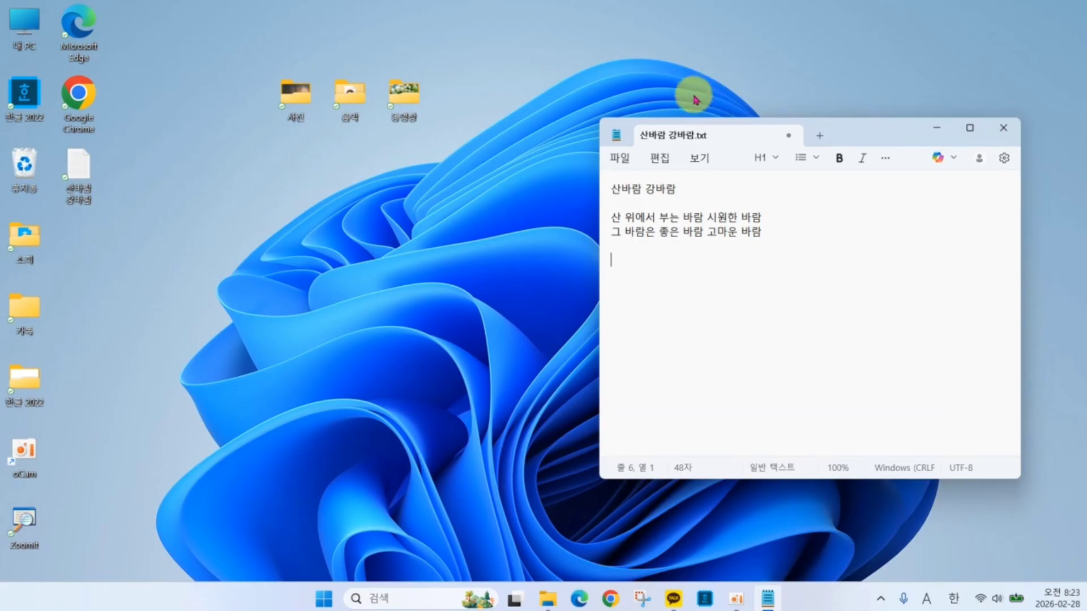
# Step: Cut the title line "산바람 강바람" and paste it below the verse, one blank line after the last verse line
pyautogui.tripleClick(599, 192)
pyautogui.hotkey('ctrl', 'c')
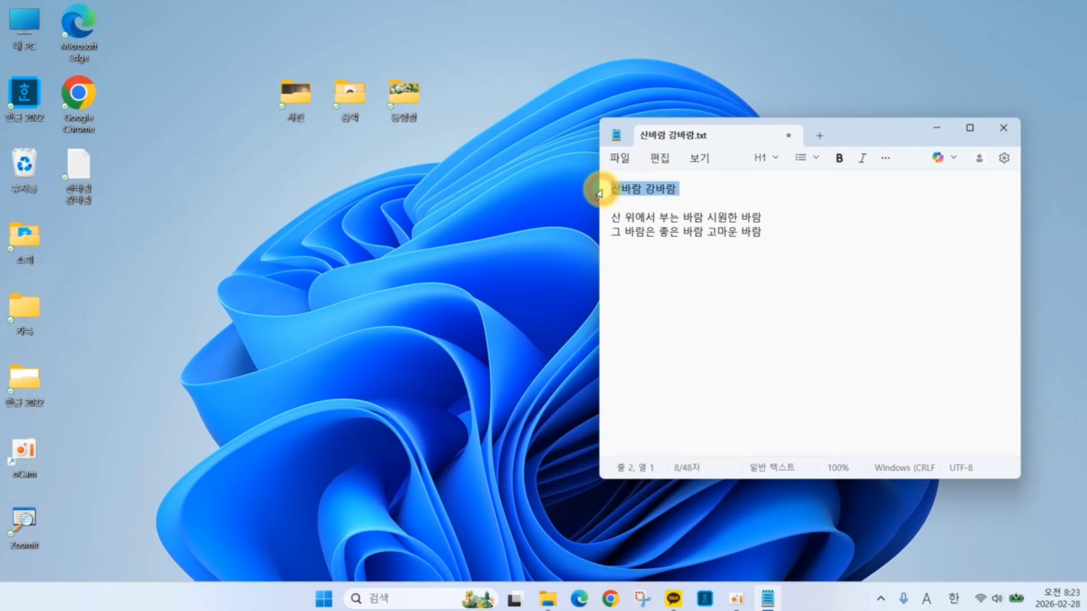
pyautogui.rightClick(657, 191)
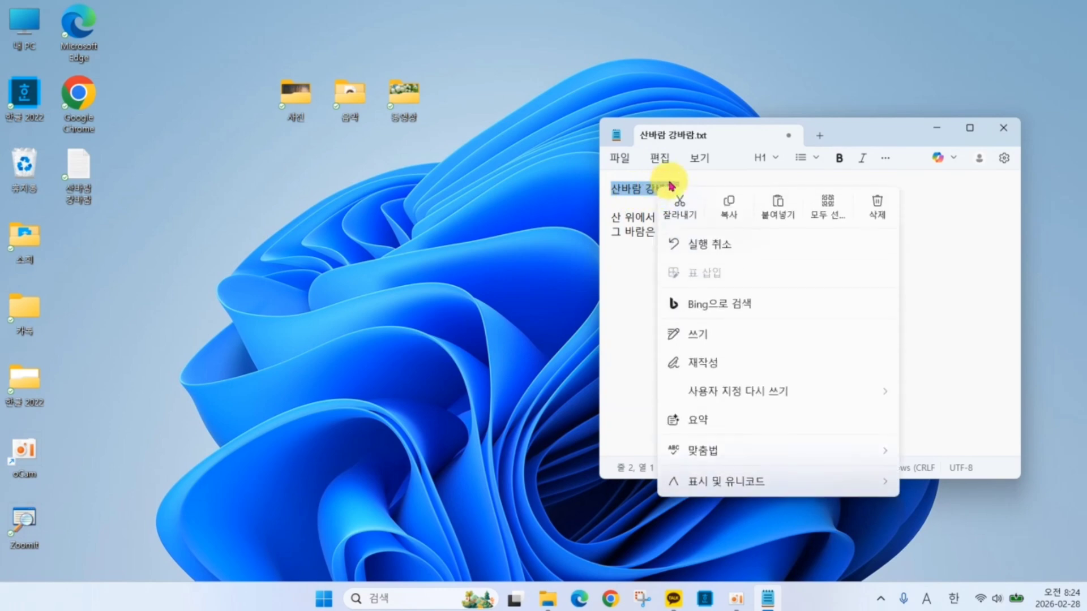
pyautogui.click(675, 206)
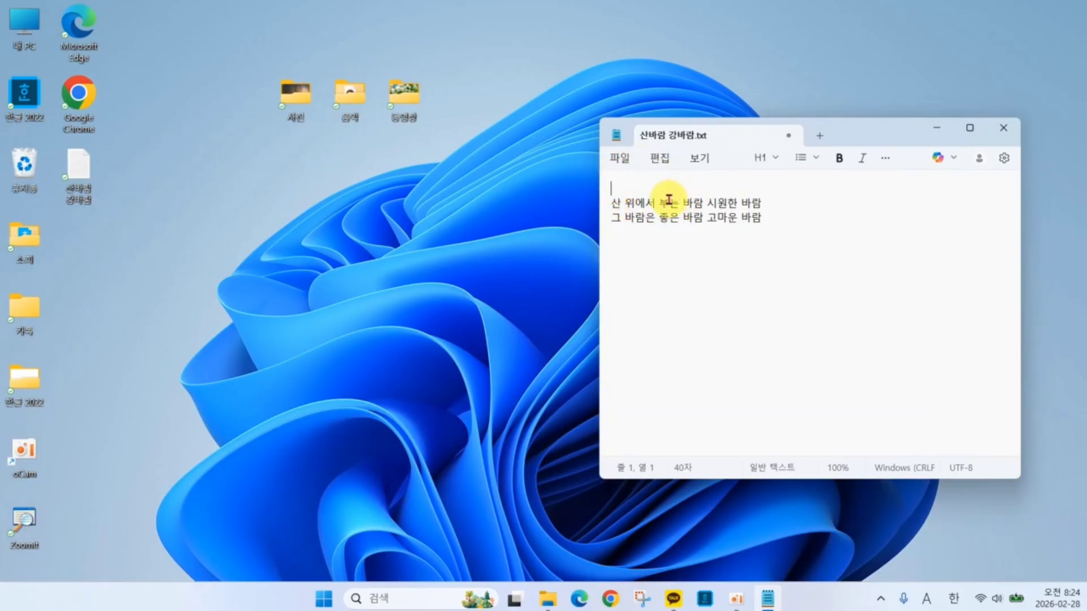
pyautogui.click(624, 256)
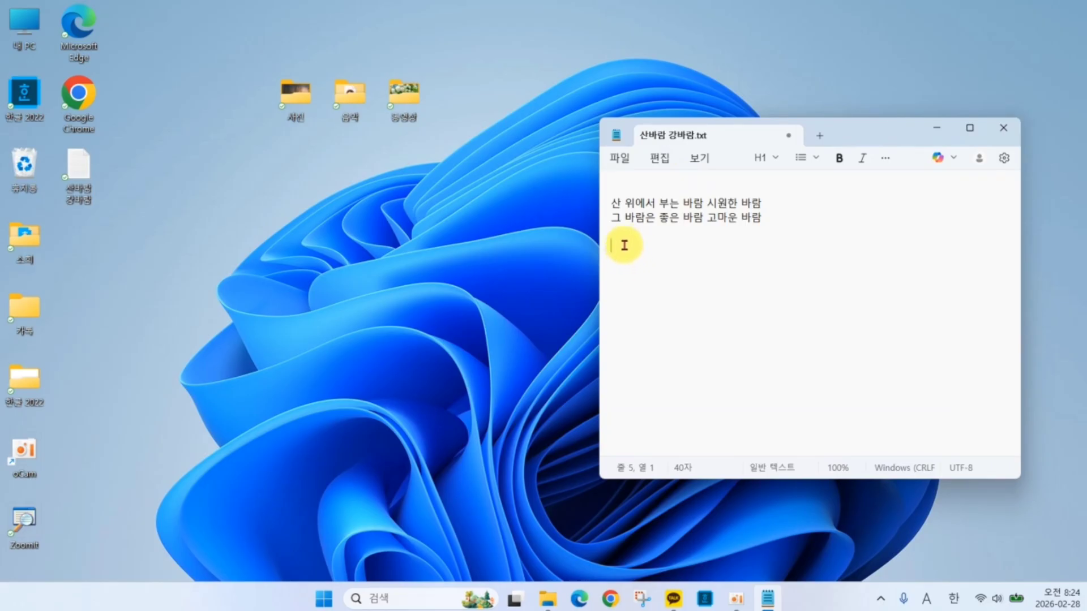
pyautogui.rightClick(624, 244)
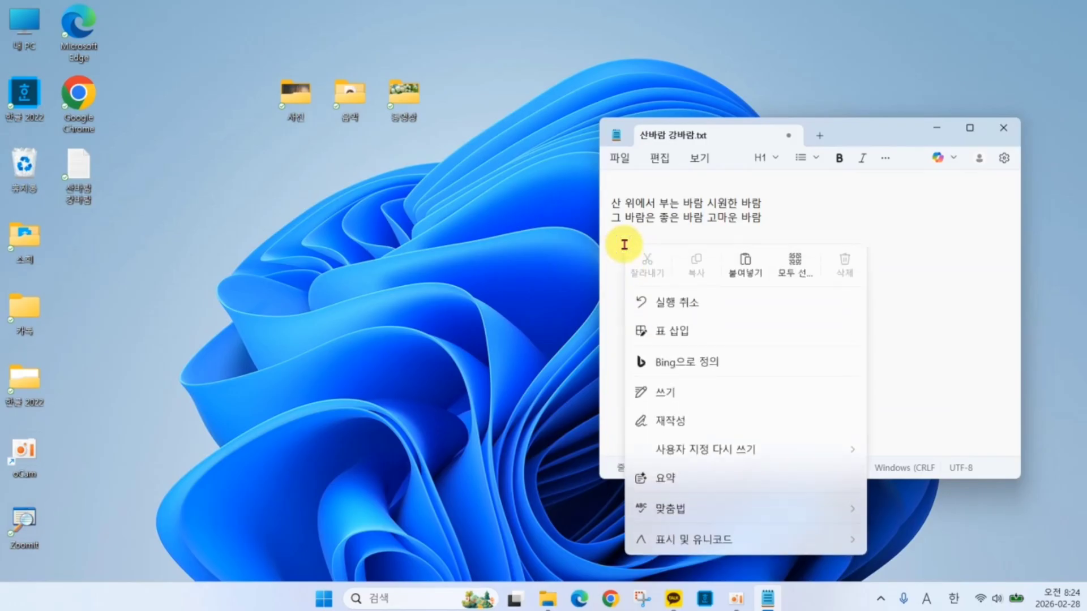
pyautogui.click(748, 272)
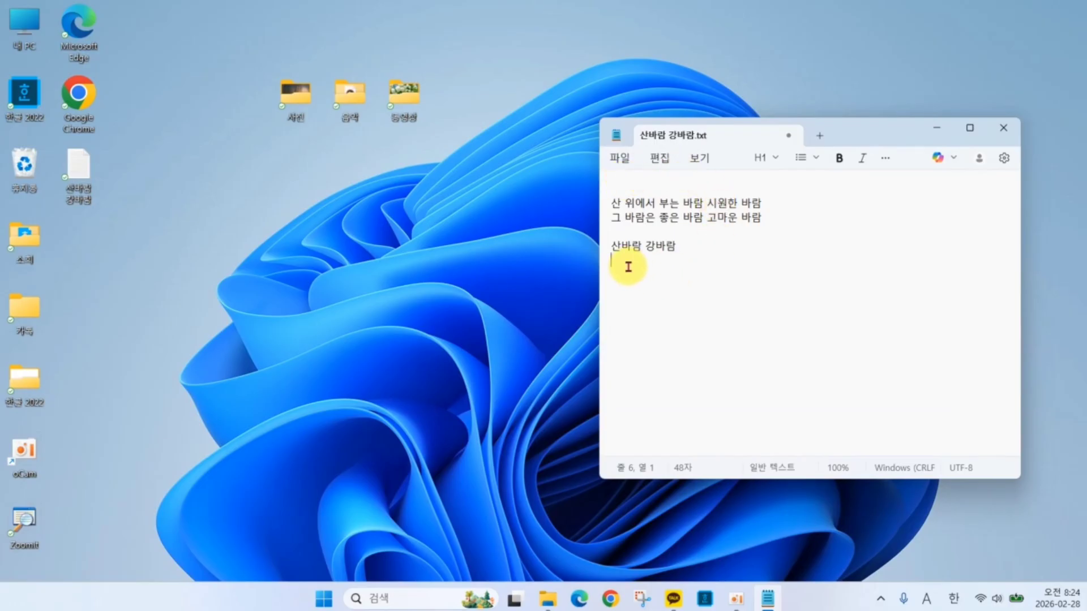
# Step: Cut the line "산 위에서 부는 바람 시원한 바람" and paste it below the moved title, leaving a blank line between them
pyautogui.click(600, 209)
pyautogui.hotkey('ctrl', 'c')
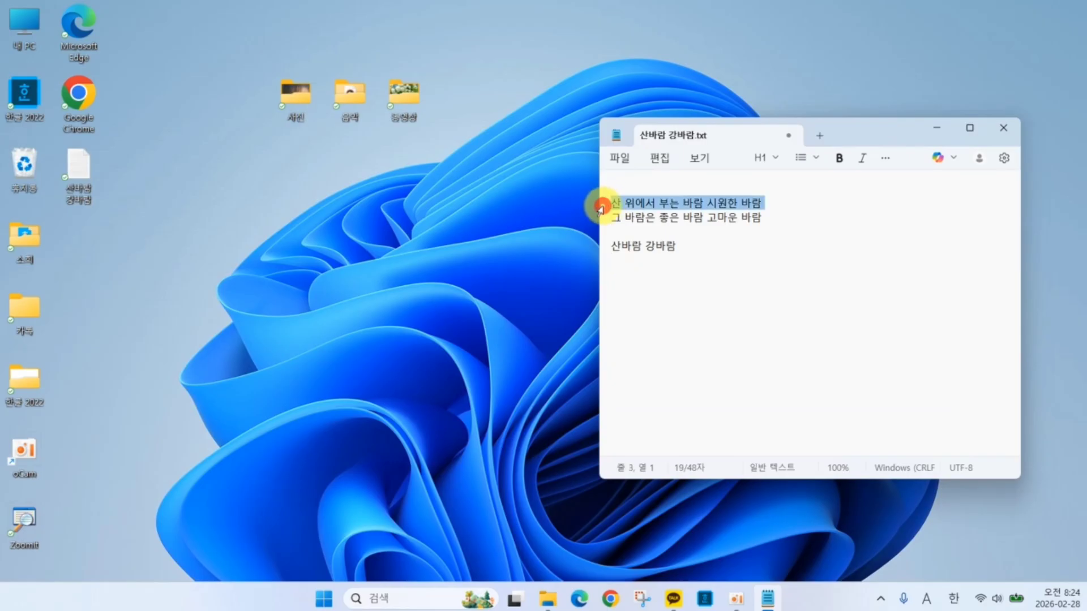
pyautogui.rightClick(665, 208)
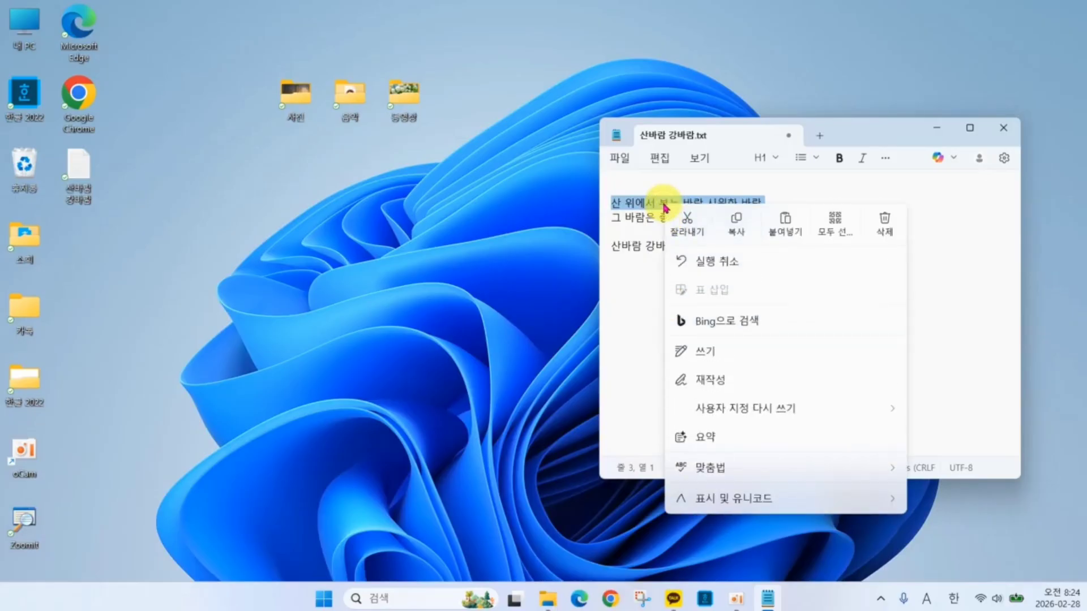
pyautogui.click(687, 223)
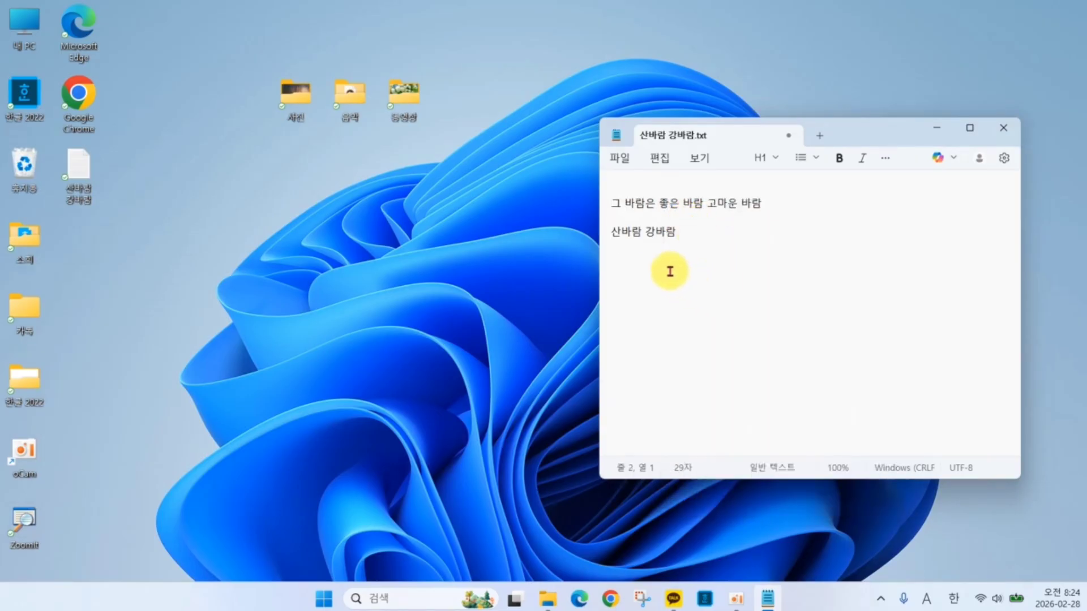
pyautogui.click(628, 259)
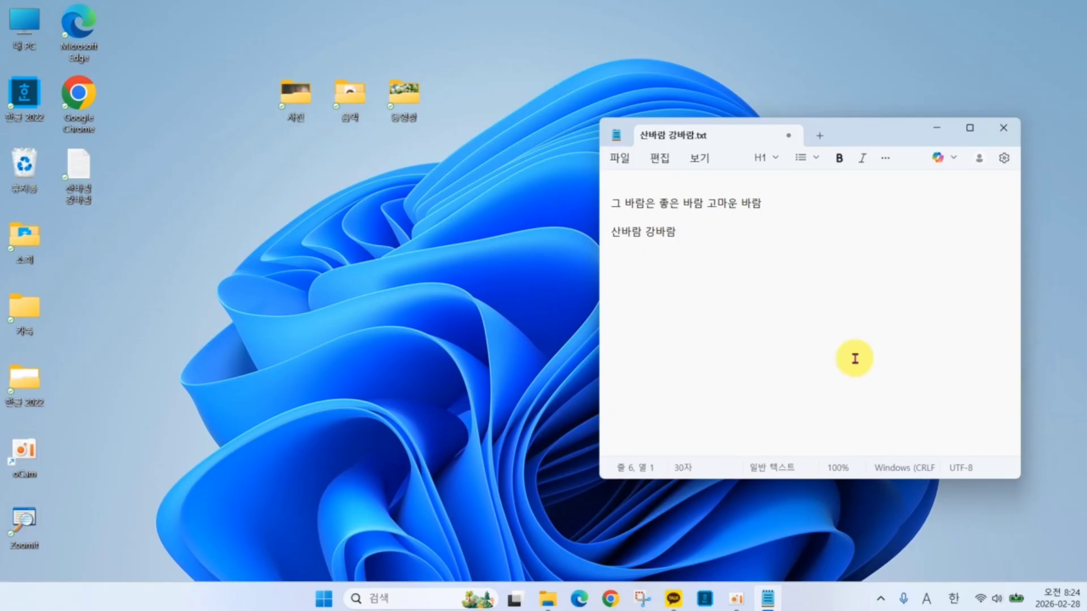
pyautogui.press('Return')
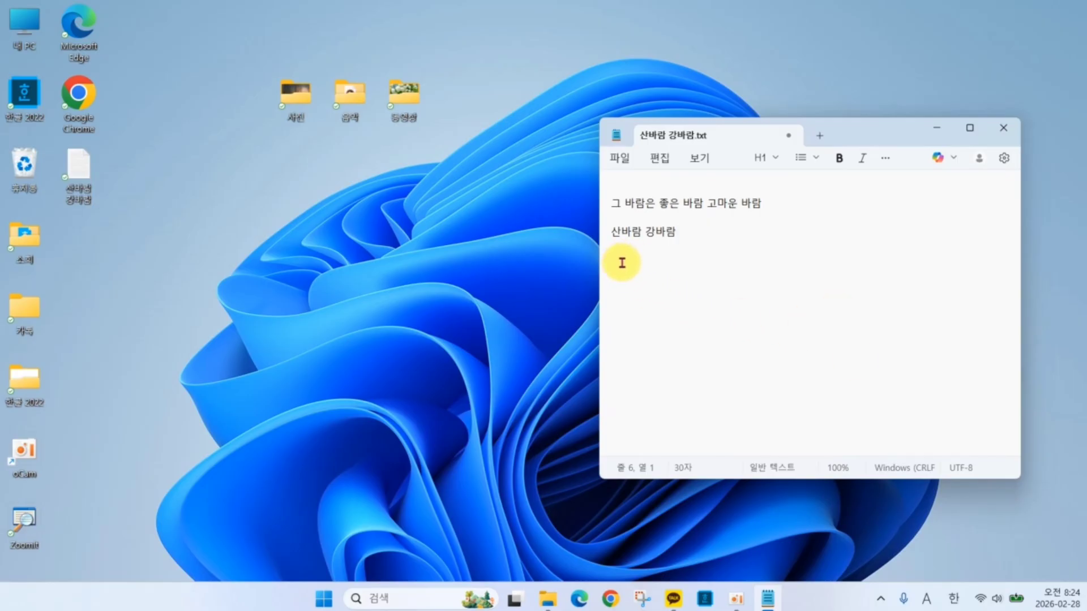
pyautogui.rightClick(622, 262)
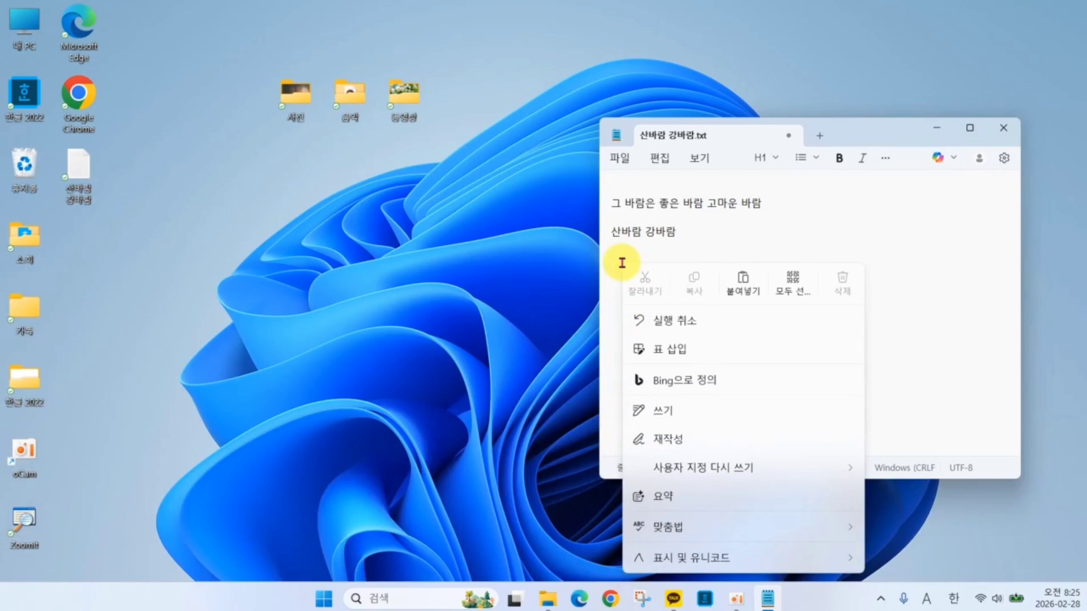
pyautogui.click(745, 289)
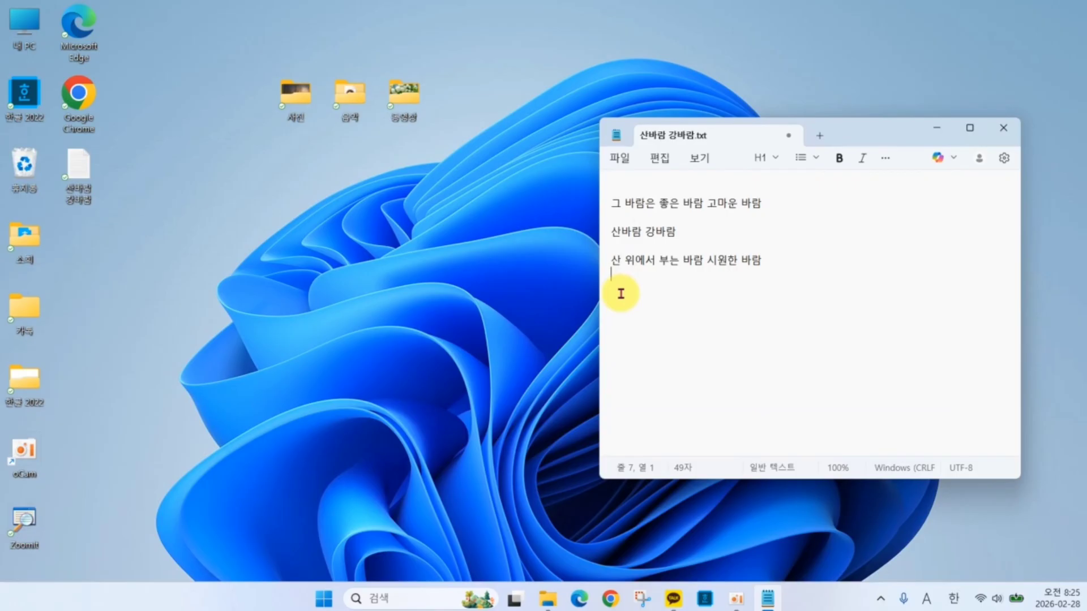
# Step: Cut the line "그 바람은 좋은 바람 고마운 바람" and paste it directly below the line "산 위에서 부는 바람 시원한 바람"
pyautogui.click(599, 211)
pyautogui.hotkey('ctrl', 'c')
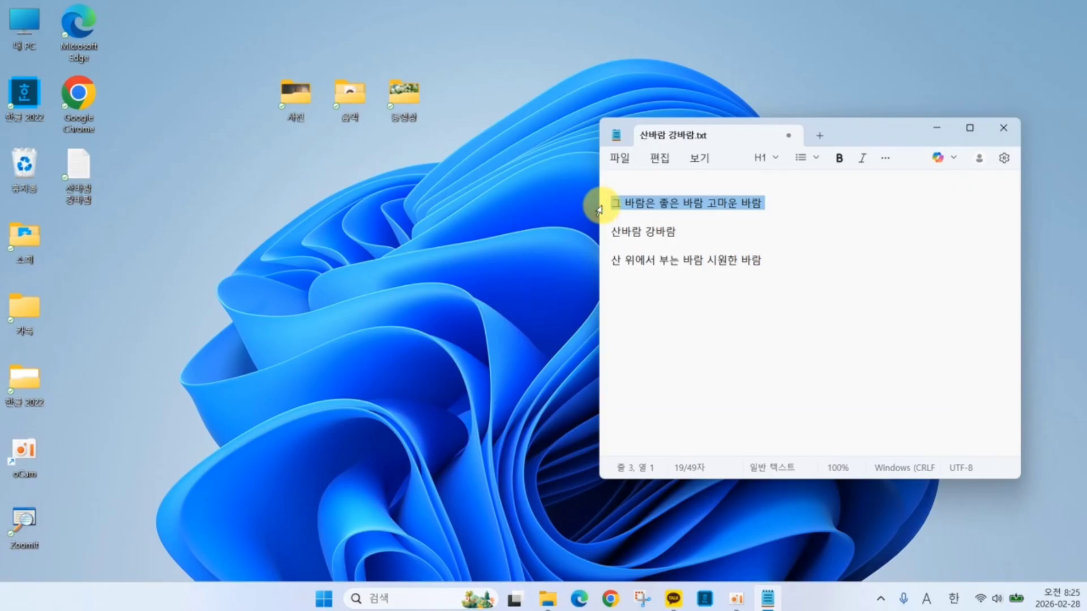
pyautogui.rightClick(689, 204)
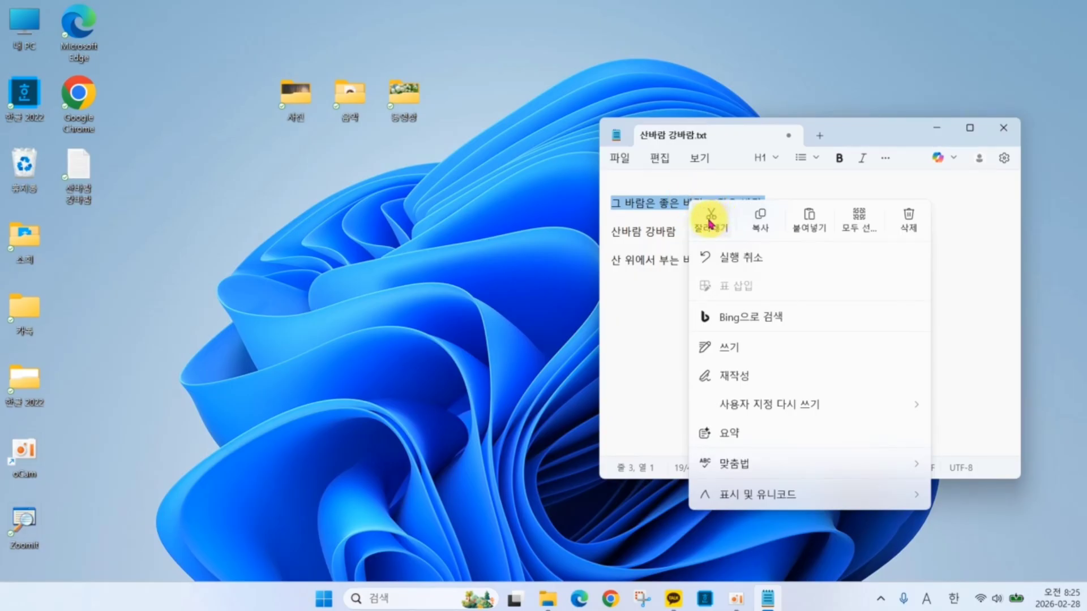
pyautogui.click(708, 220)
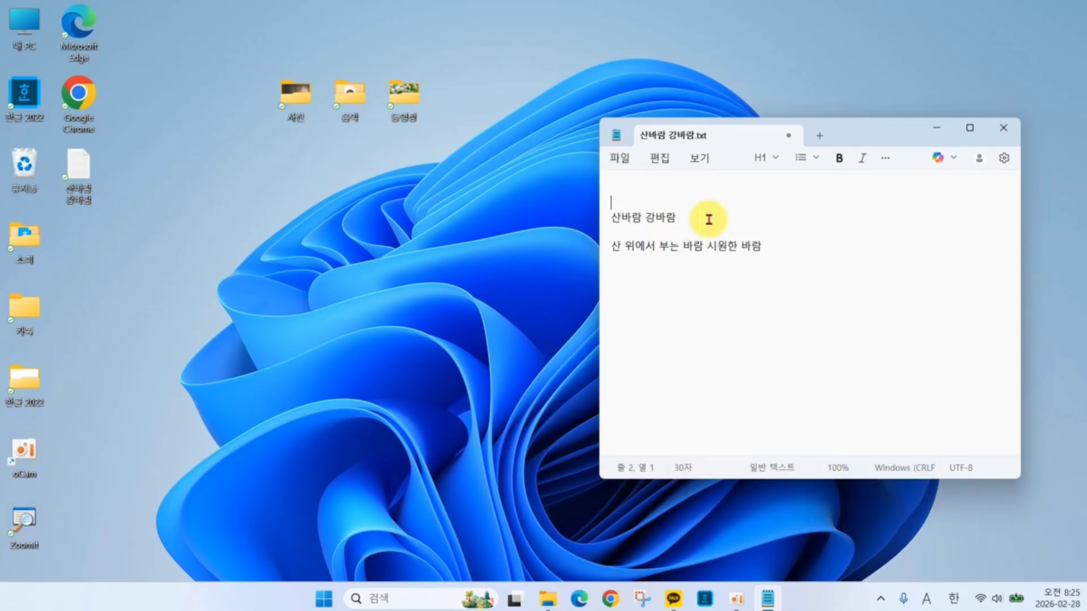
pyautogui.click(625, 274)
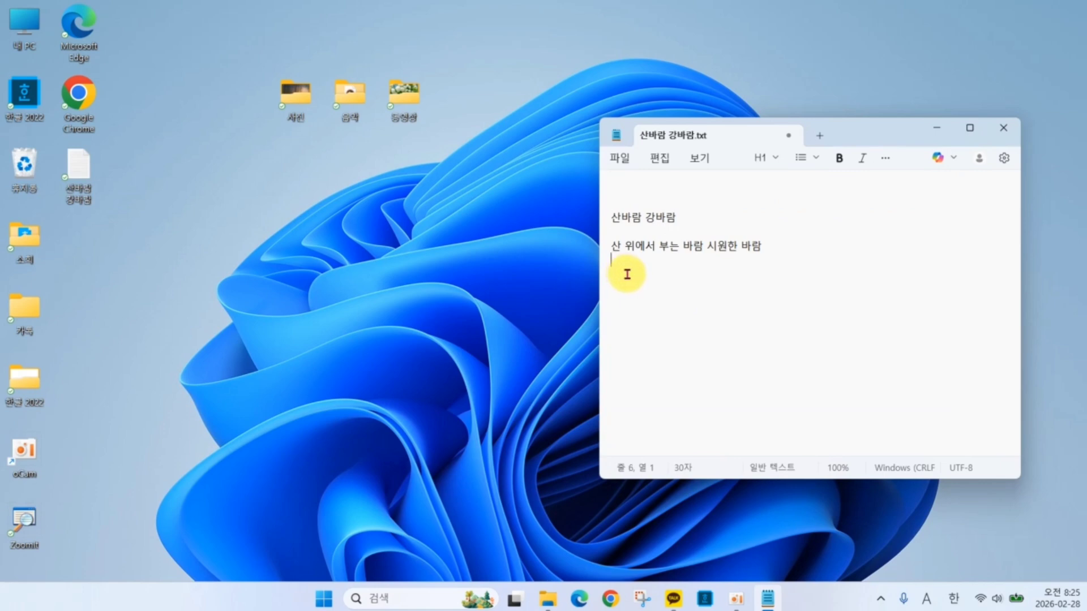
pyautogui.rightClick(627, 274)
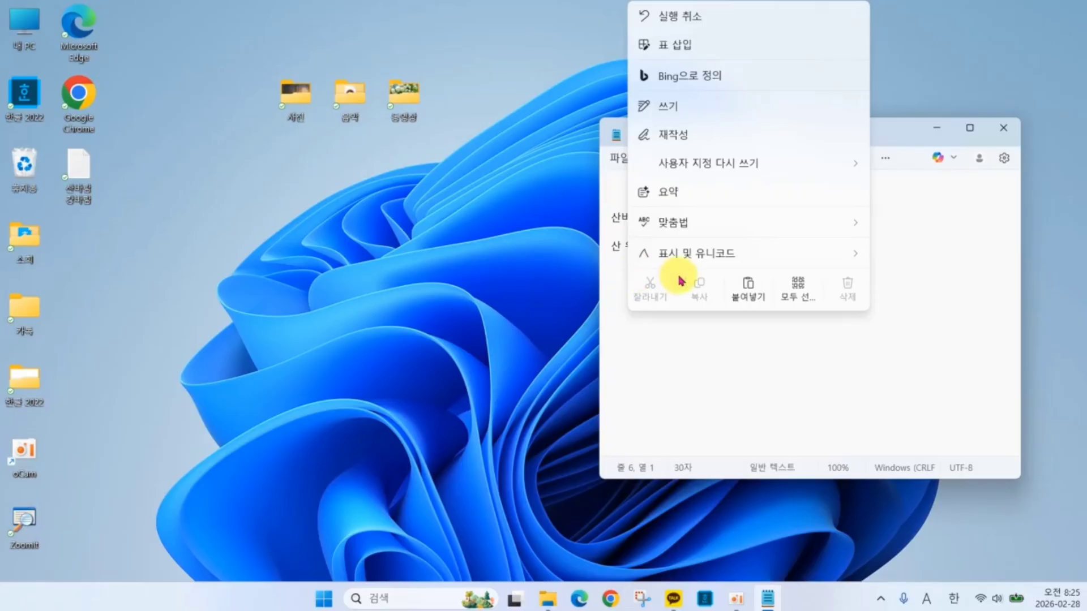
pyautogui.click(748, 289)
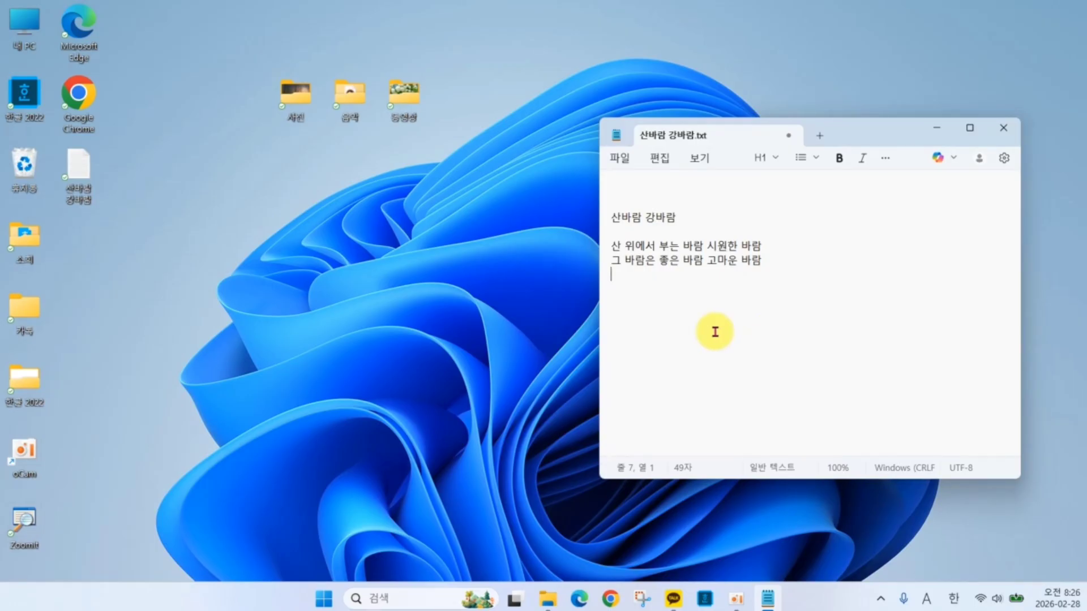
# Step: Save the rearranged note under its existing name and close the Notepad window
pyautogui.click(621, 159)
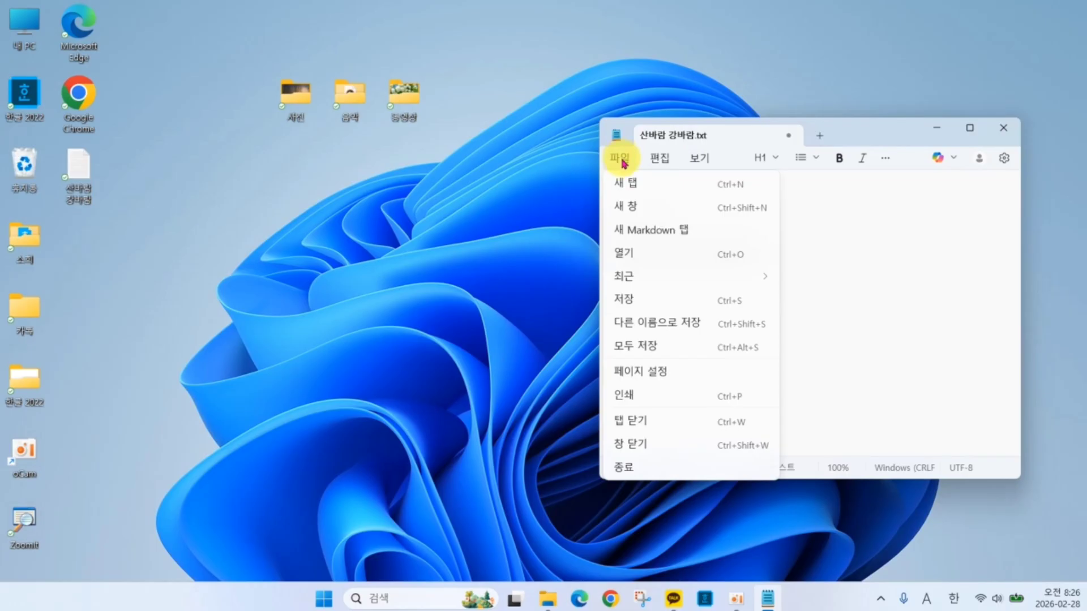
pyautogui.click(633, 300)
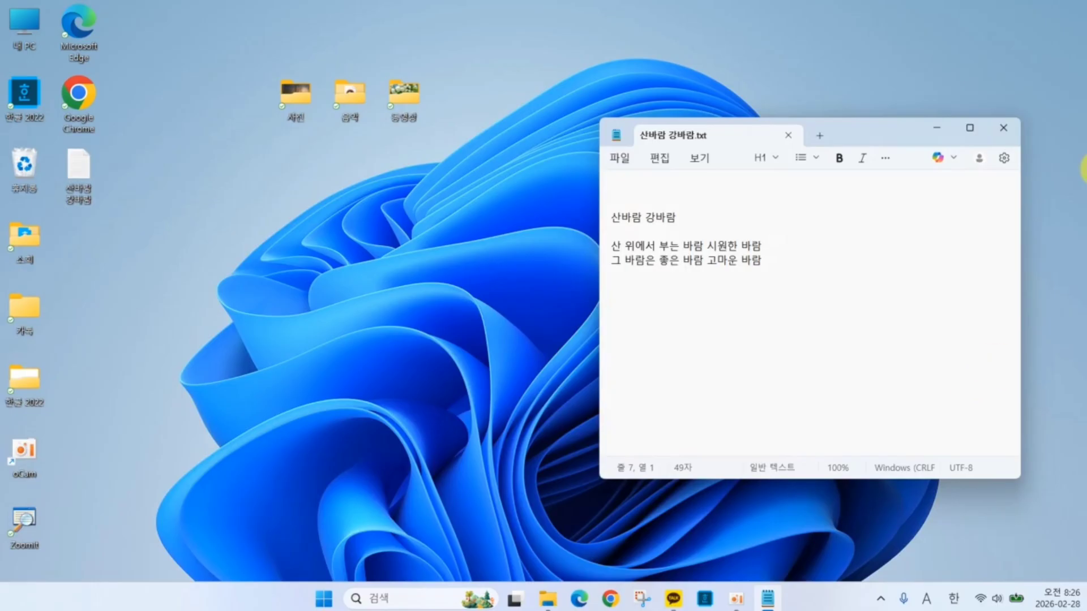
pyautogui.click(1003, 128)
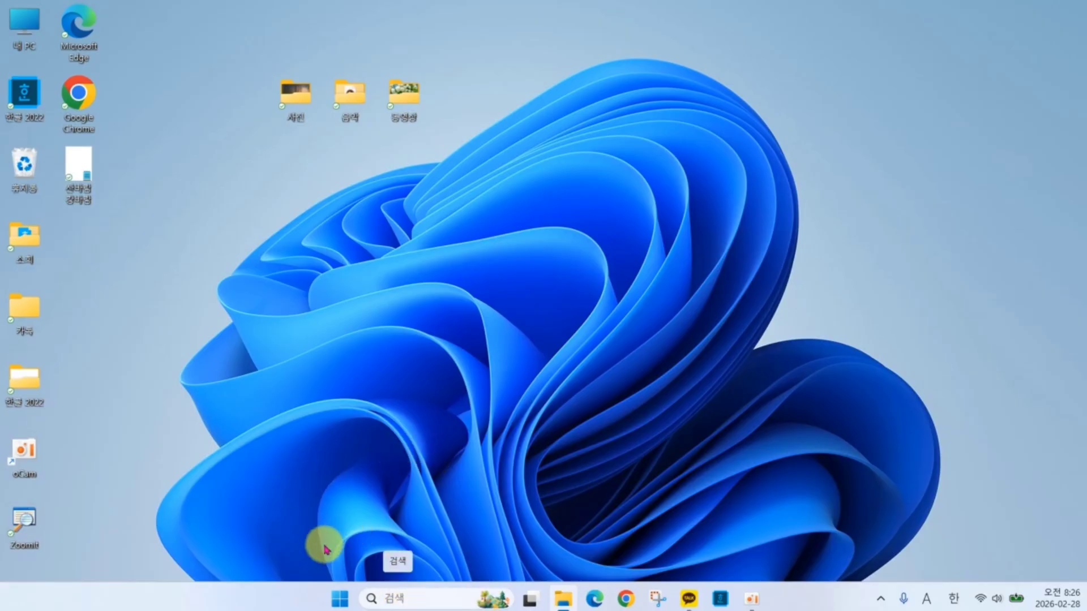
# Step: Launch Notepad (메모장) from the full list of installed apps
pyautogui.click(340, 599)
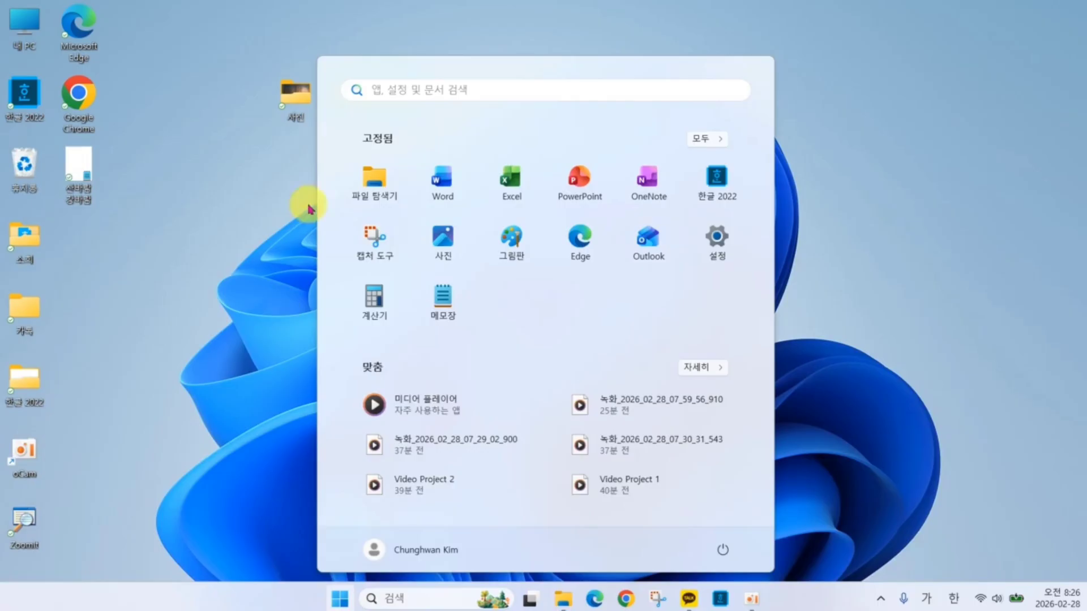
pyautogui.click(704, 145)
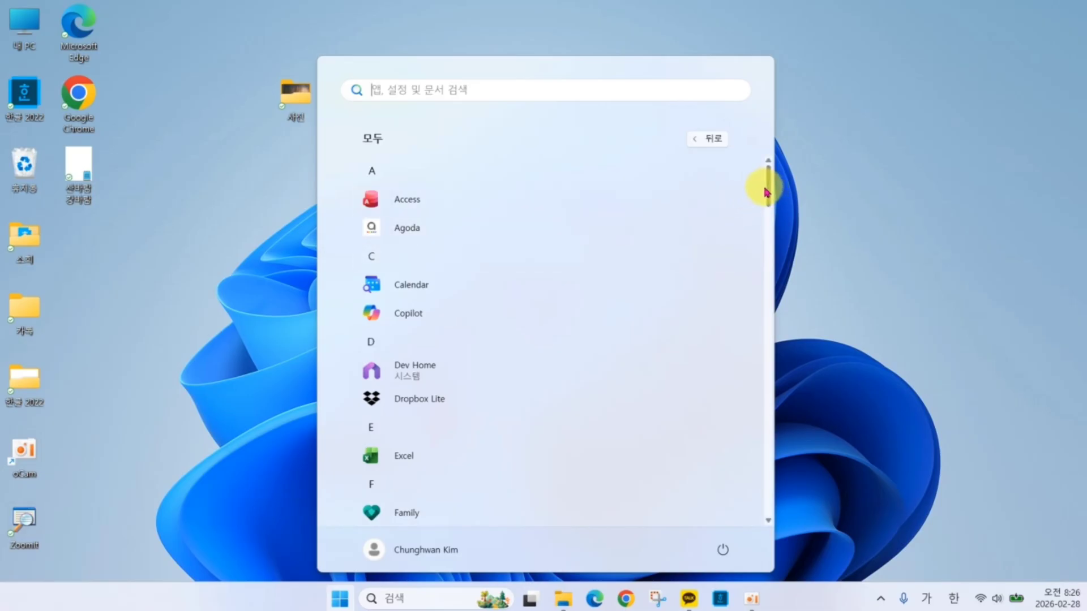
pyautogui.moveTo(768, 189); pyautogui.dragTo(766, 413)
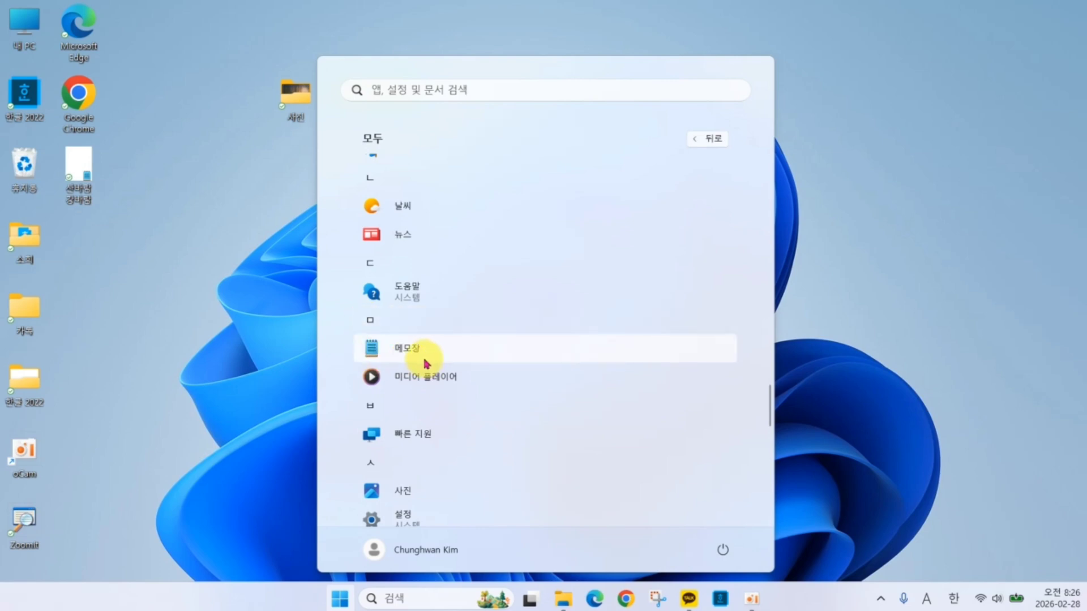
pyautogui.click(406, 350)
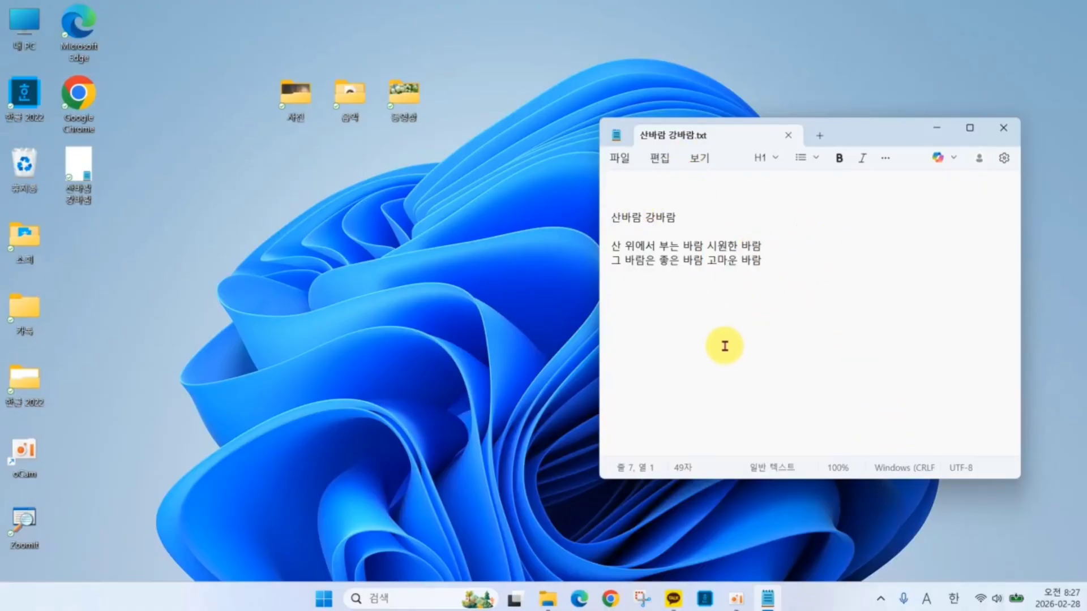
# Step: Create a blank note in a new tab and write "메모장 연습" in it
pyautogui.click(619, 159)
pyautogui.click(633, 212)
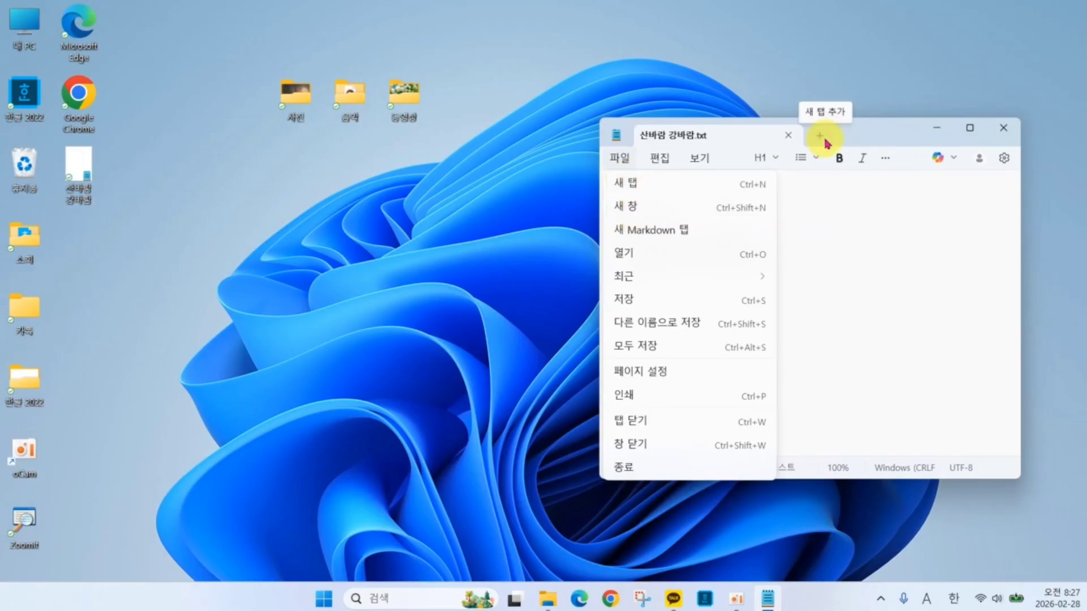
pyautogui.click(628, 184)
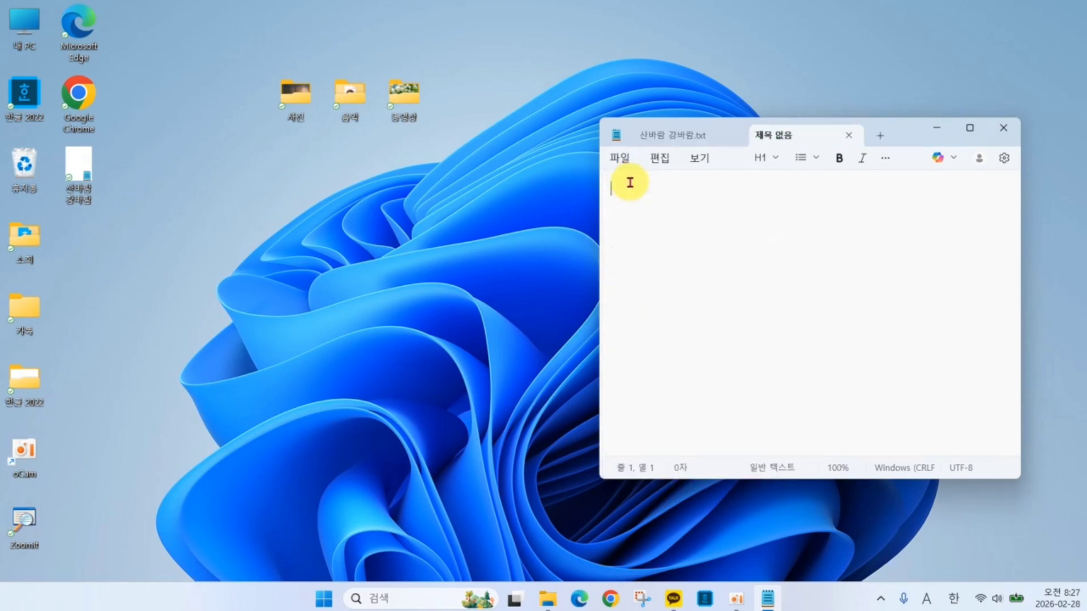
pyautogui.click(669, 141)
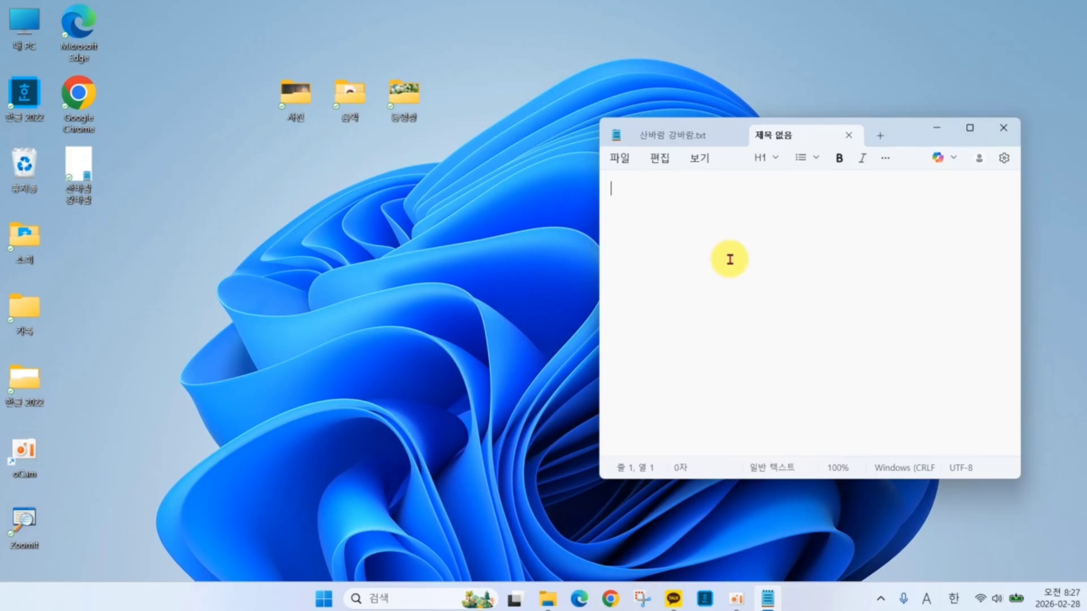
pyautogui.write('메모장 여')
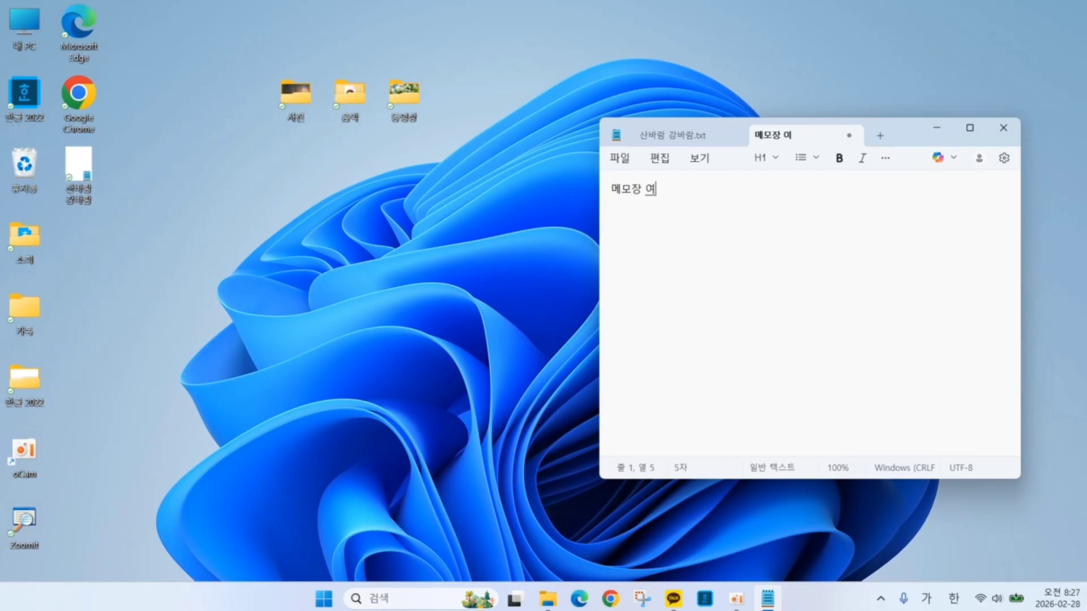
pyautogui.write('ㄴ스')
# Step: Save the new note on the desktop (바탕 화면) as the text document "메모장 연습" and close the Notepad window
pyautogui.click(625, 162)
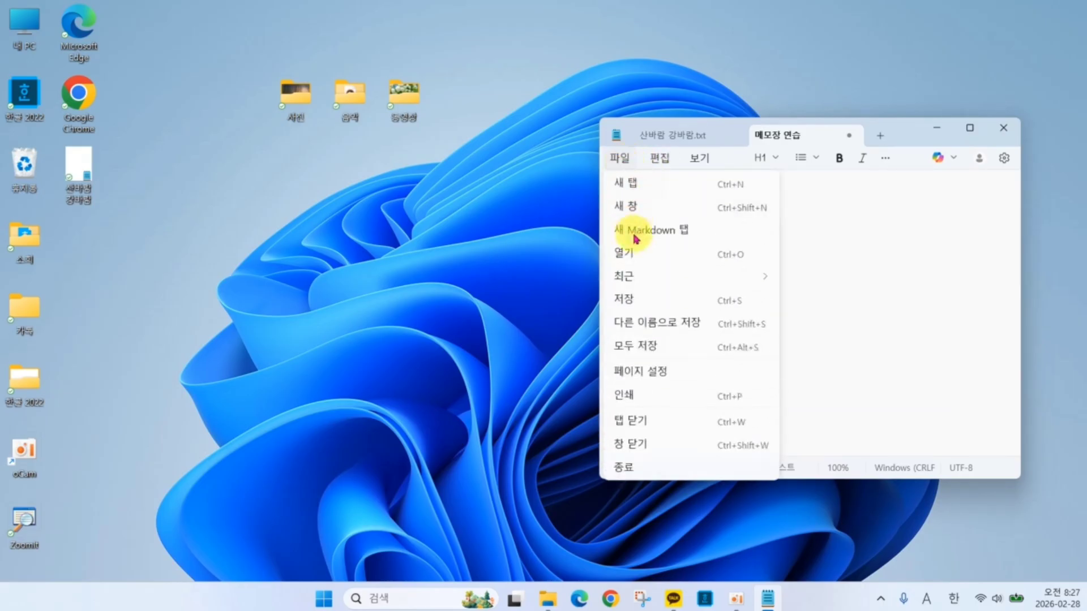
pyautogui.click(630, 307)
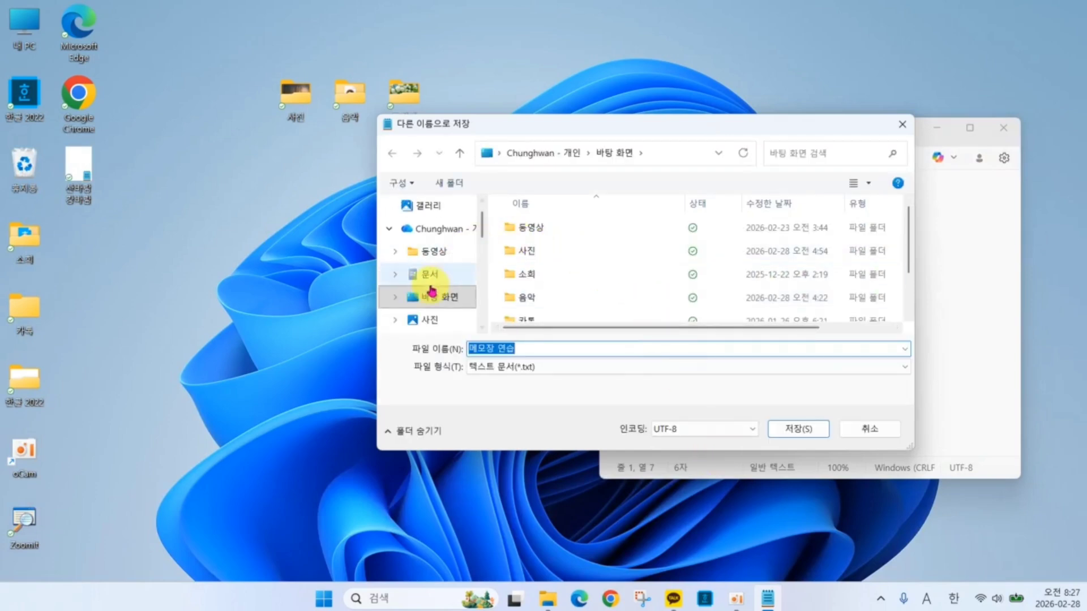
pyautogui.click(432, 301)
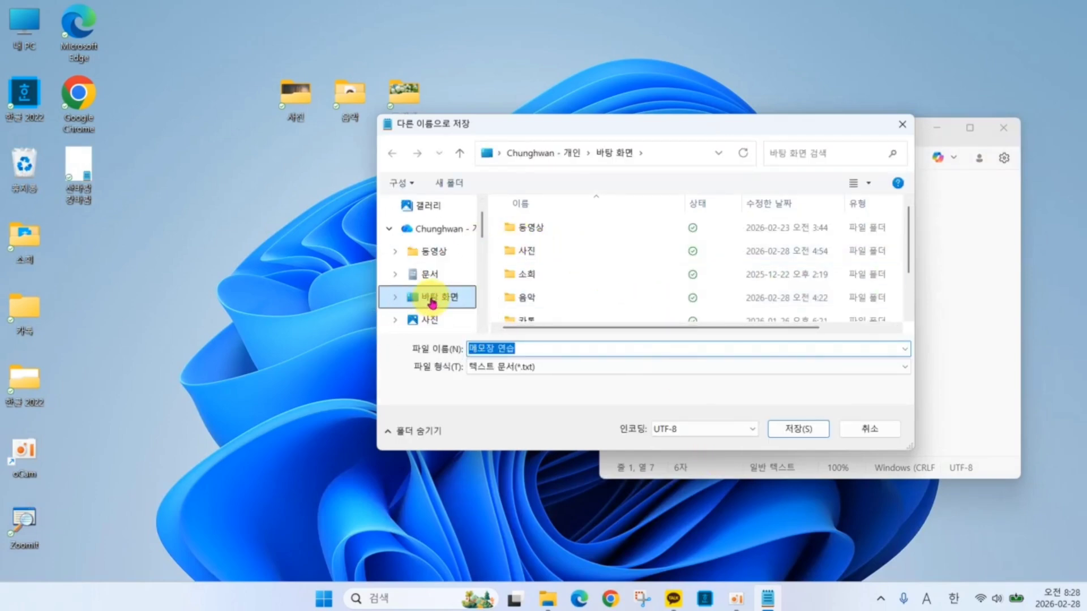
pyautogui.click(526, 347)
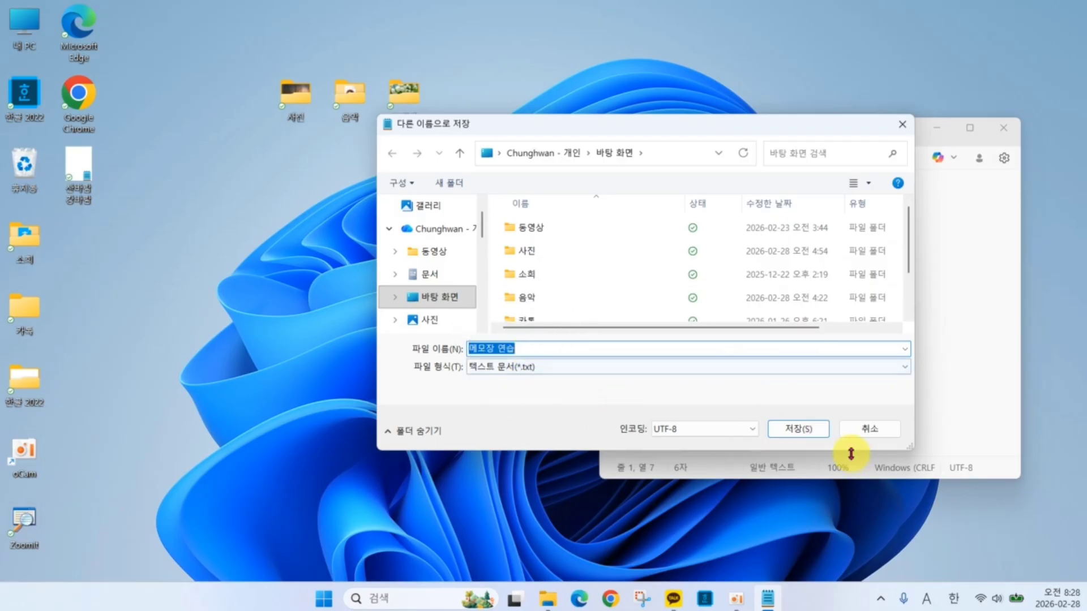
pyautogui.click(816, 433)
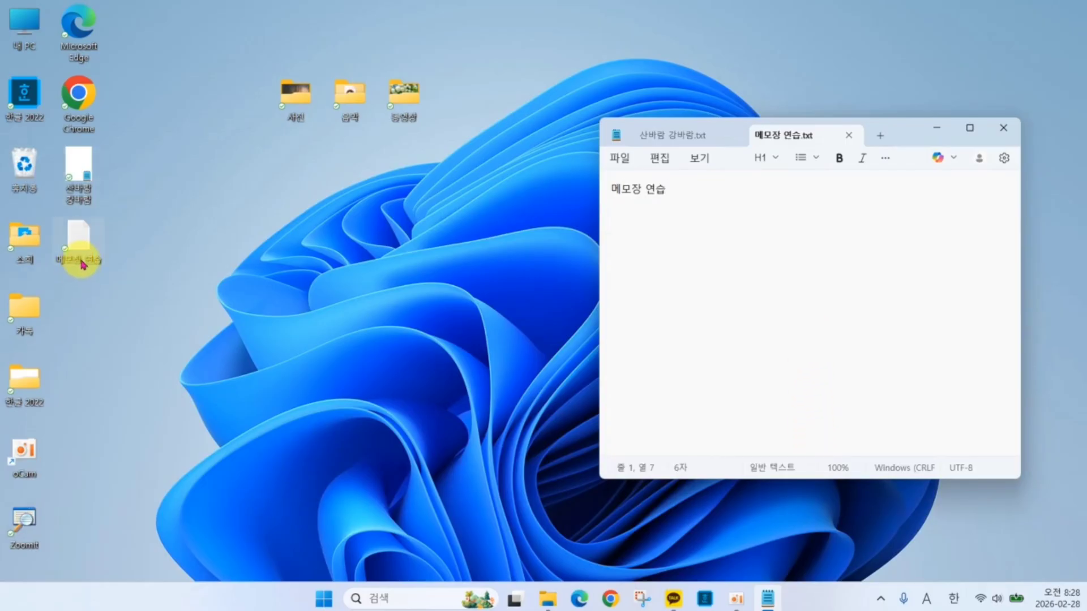
pyautogui.click(84, 266)
pyautogui.click(87, 268)
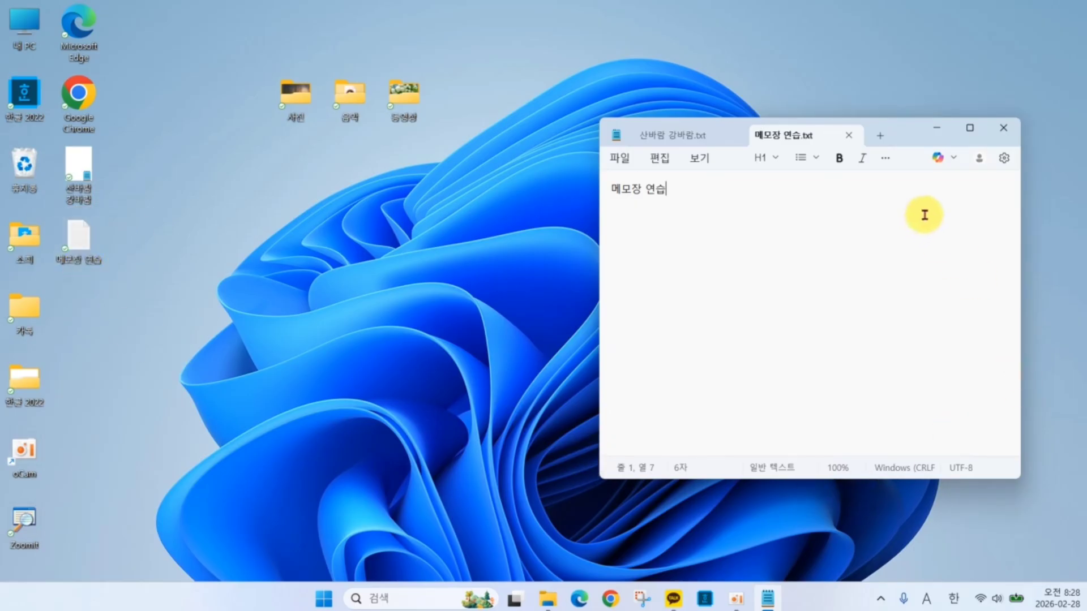
pyautogui.click(1002, 132)
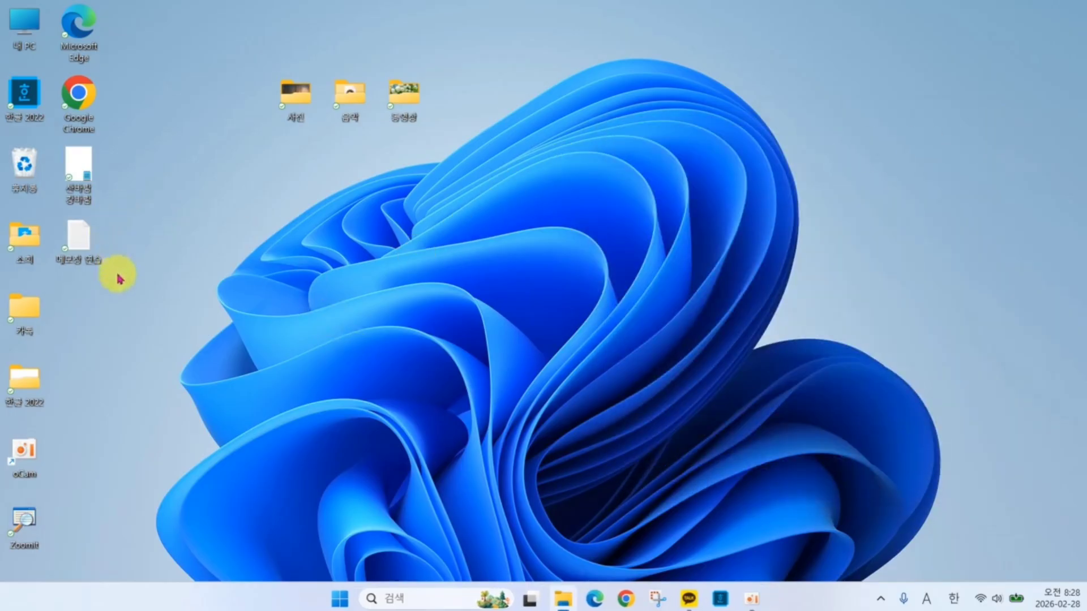
# Step: Reopen the 메모장 연습 file from the desktop and close both note tabs, 산바람 강바람.txt first
pyautogui.doubleClick(84, 245)
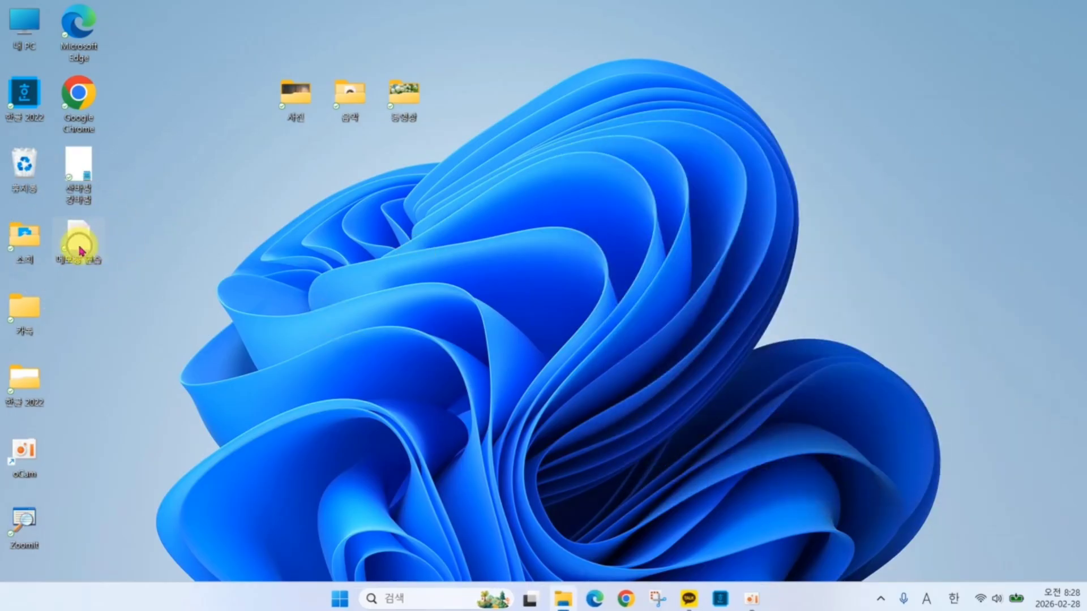
pyautogui.doubleClick(84, 242)
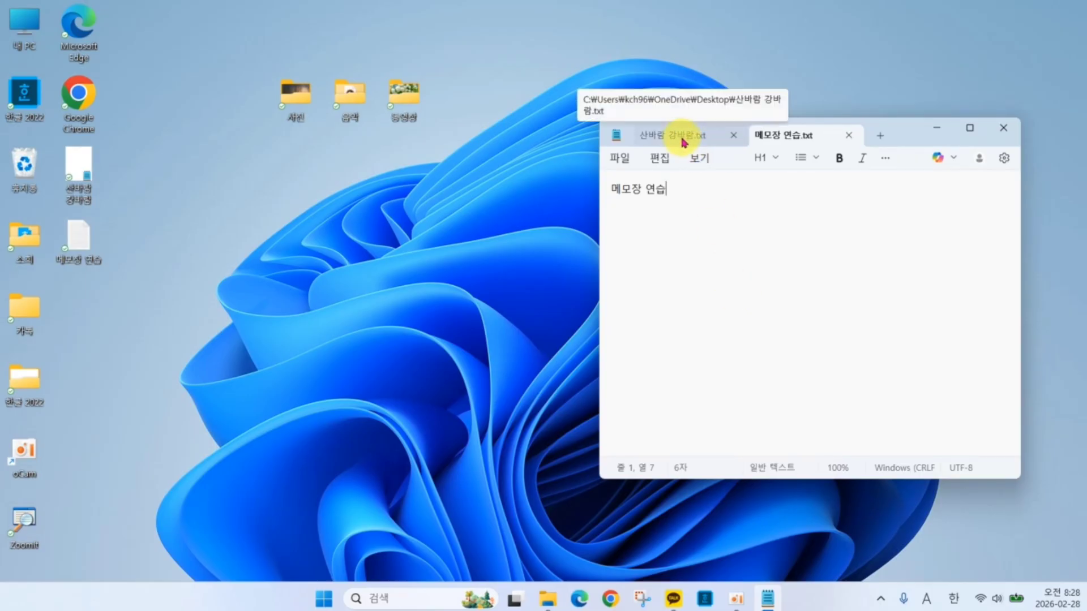
pyautogui.click(733, 136)
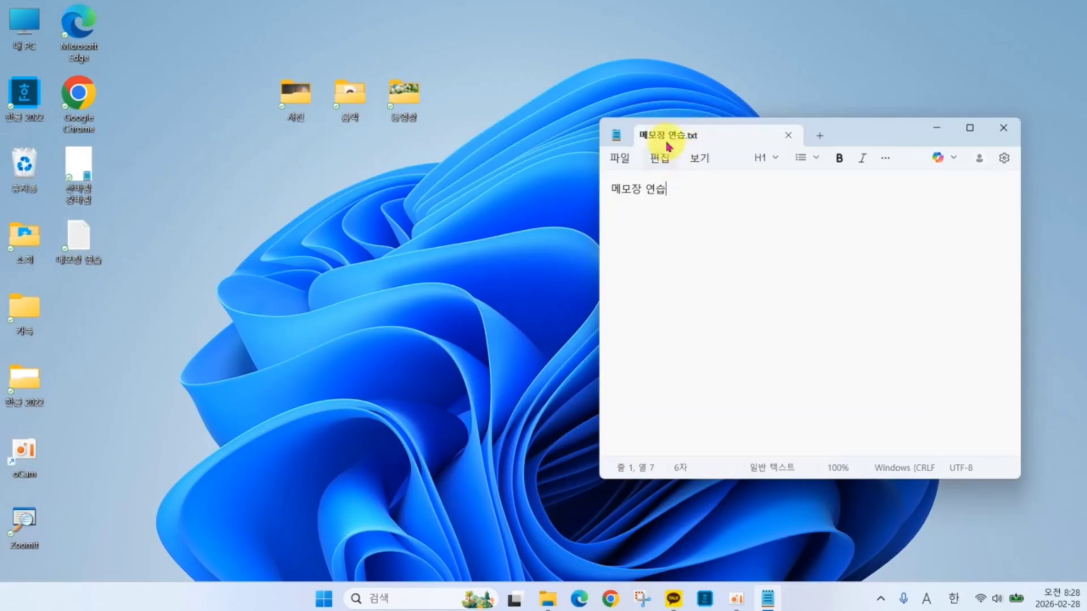
pyautogui.click(789, 135)
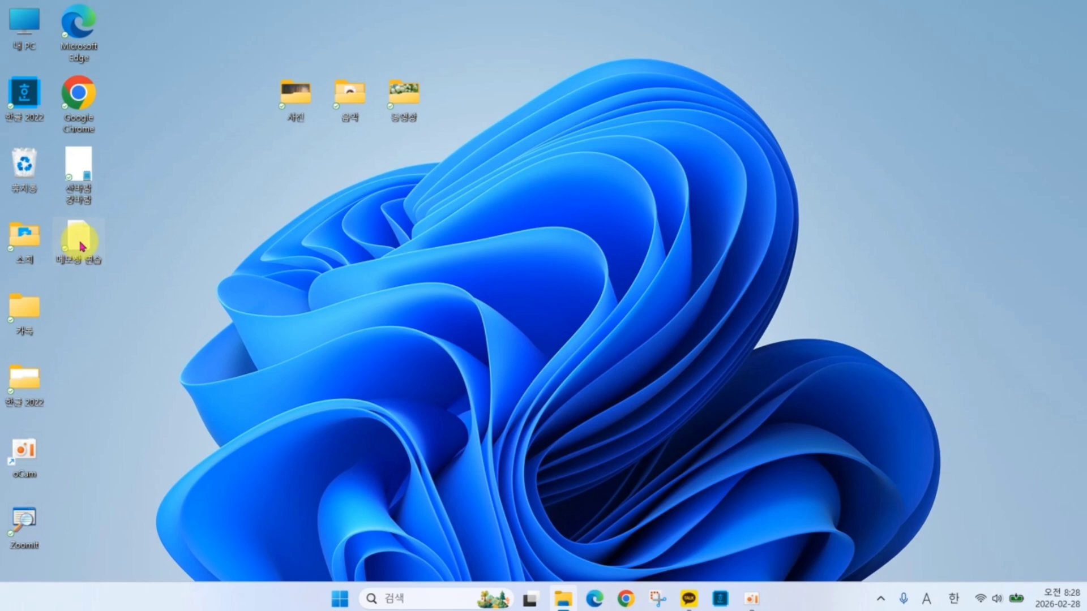
# Step: Open the 메모장 연습 file again to check which tabs load, and close its tab
pyautogui.doubleClick(87, 245)
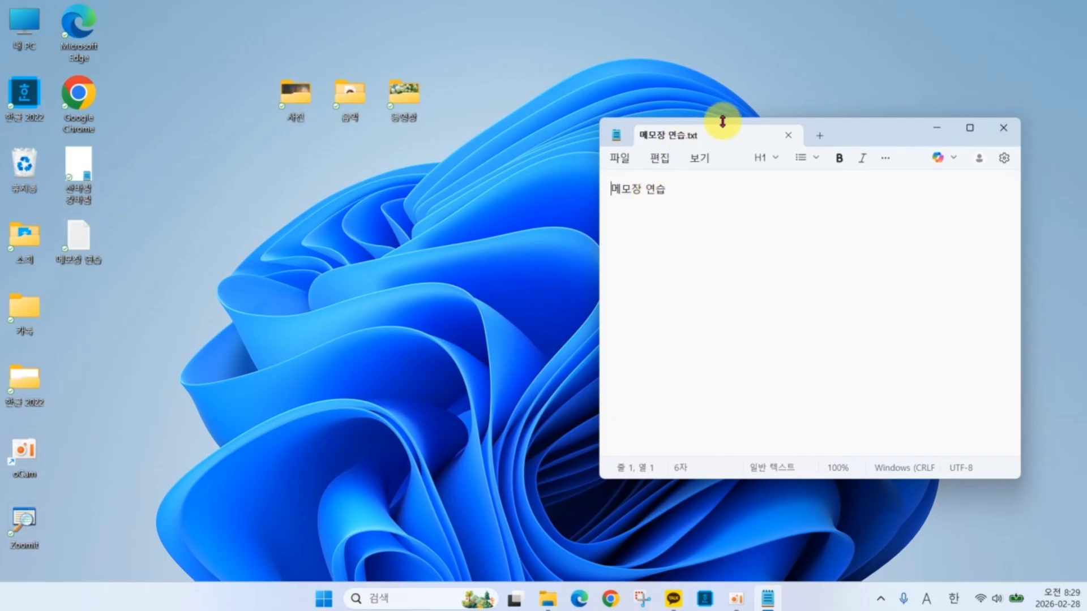
pyautogui.click(789, 135)
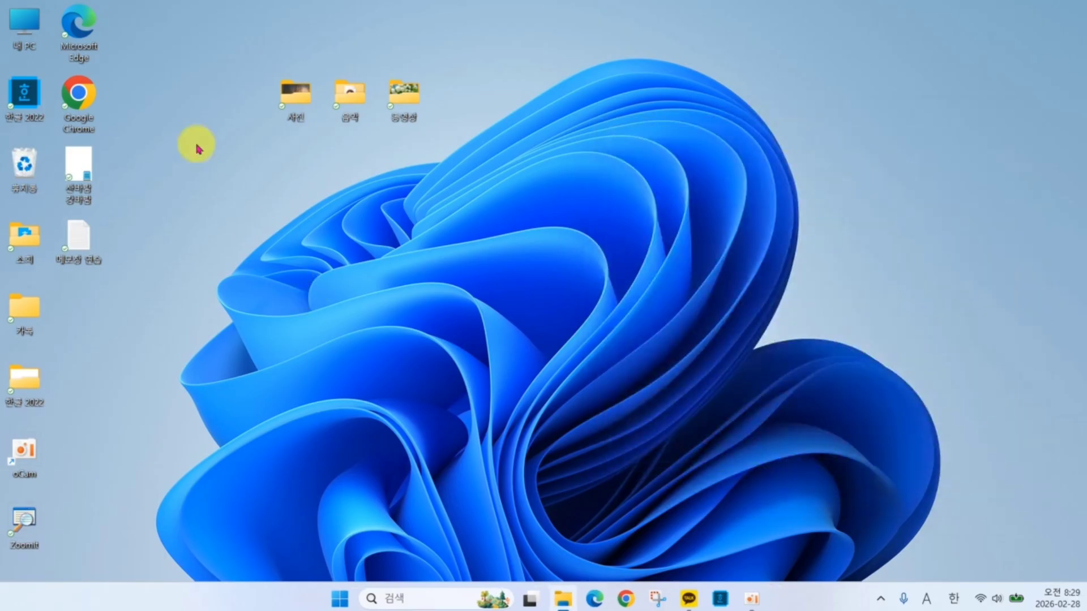
# Step: Open the 산바람 강바람 note from the desktop and make its title line "산바람 강바람" bold
pyautogui.doubleClick(78, 170)
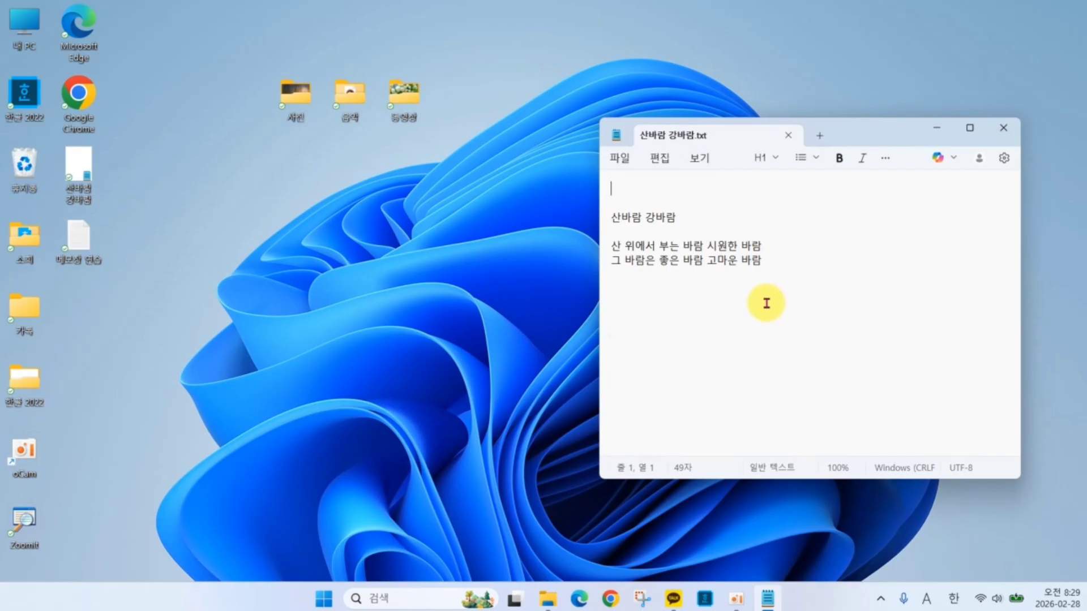
pyautogui.click(601, 222)
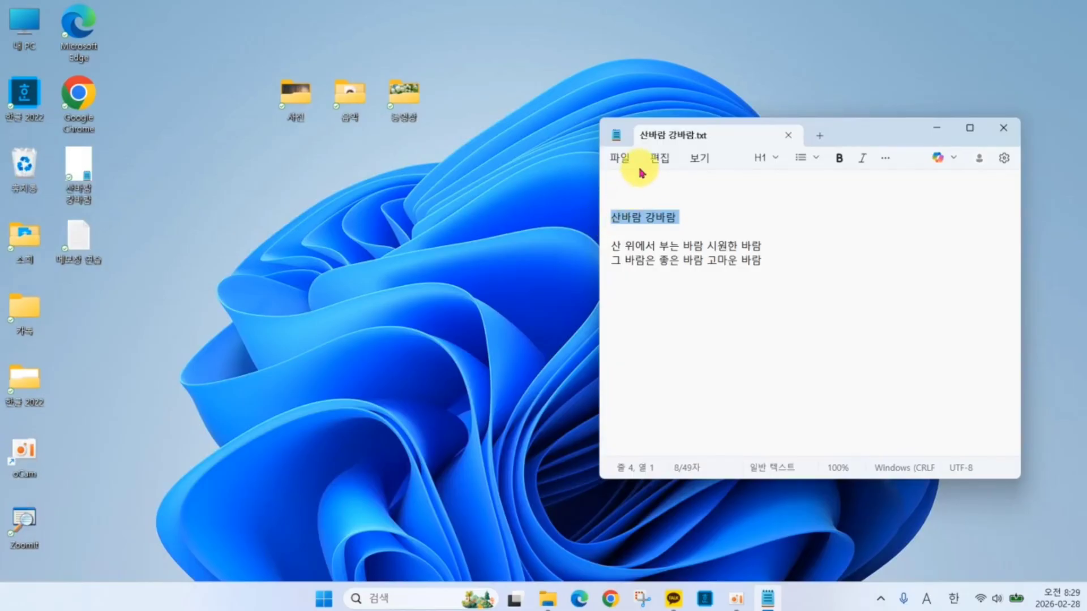
pyautogui.click(838, 162)
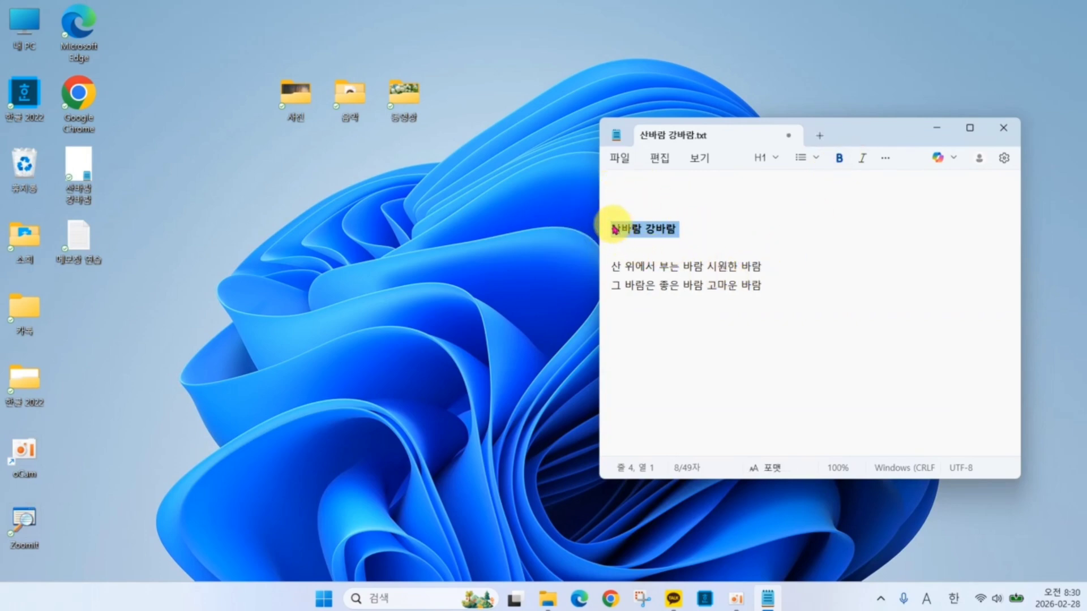
pyautogui.click(838, 159)
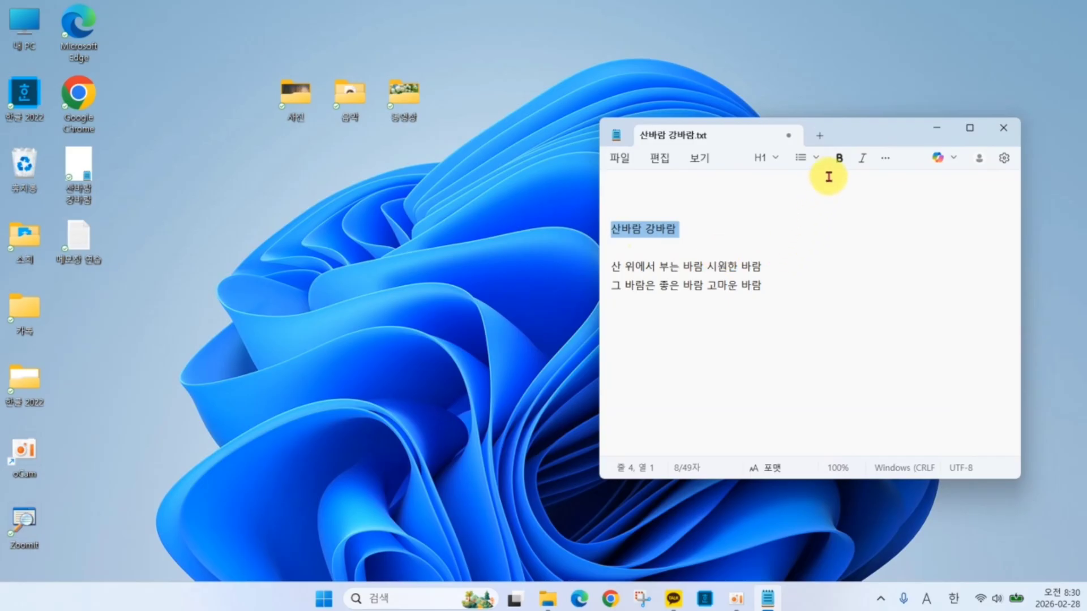
pyautogui.click(840, 158)
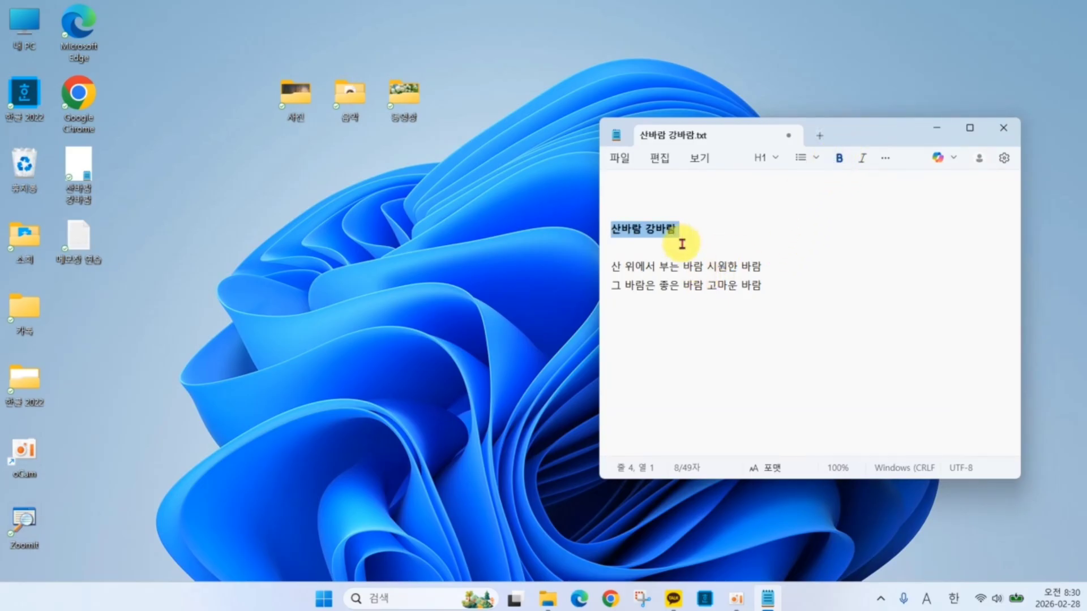
# Step: Try bold and italic on the two verse lines below the title, and remove both formats again
pyautogui.moveTo(604, 270); pyautogui.dragTo(608, 300)
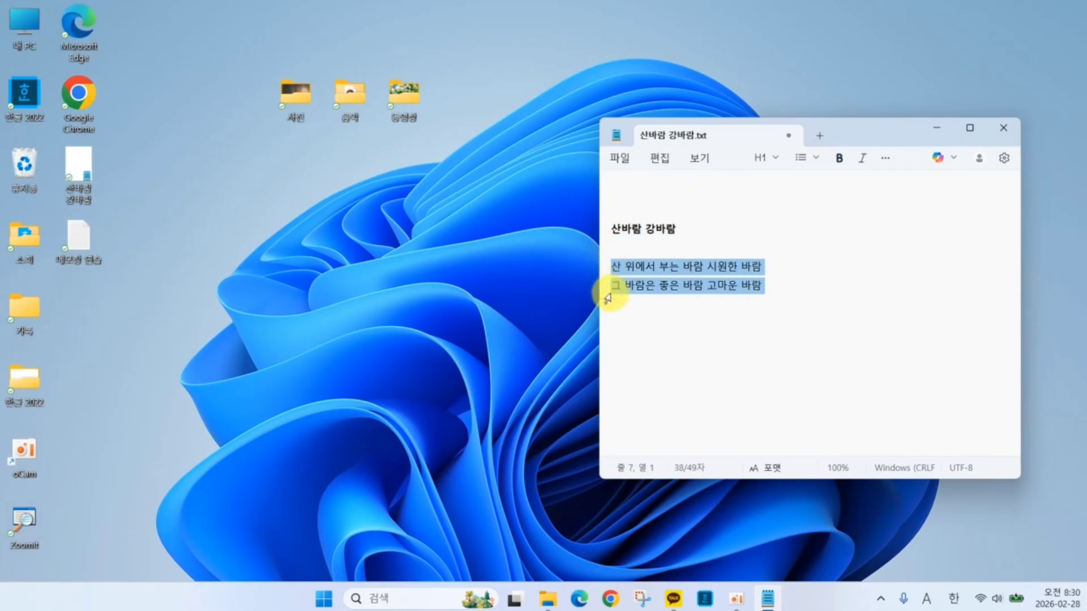
pyautogui.click(839, 160)
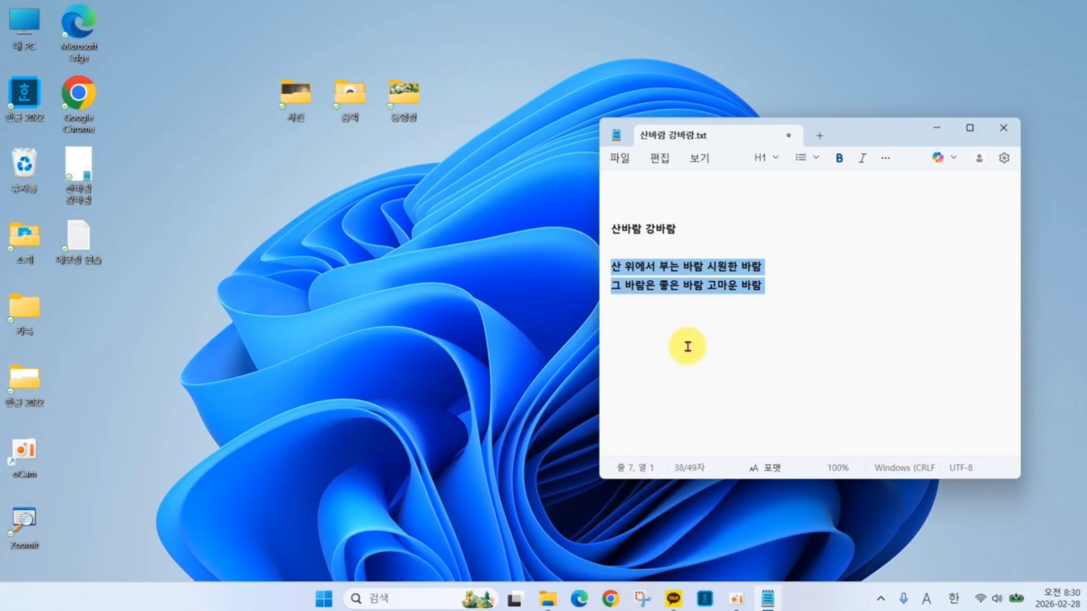
pyautogui.click(860, 160)
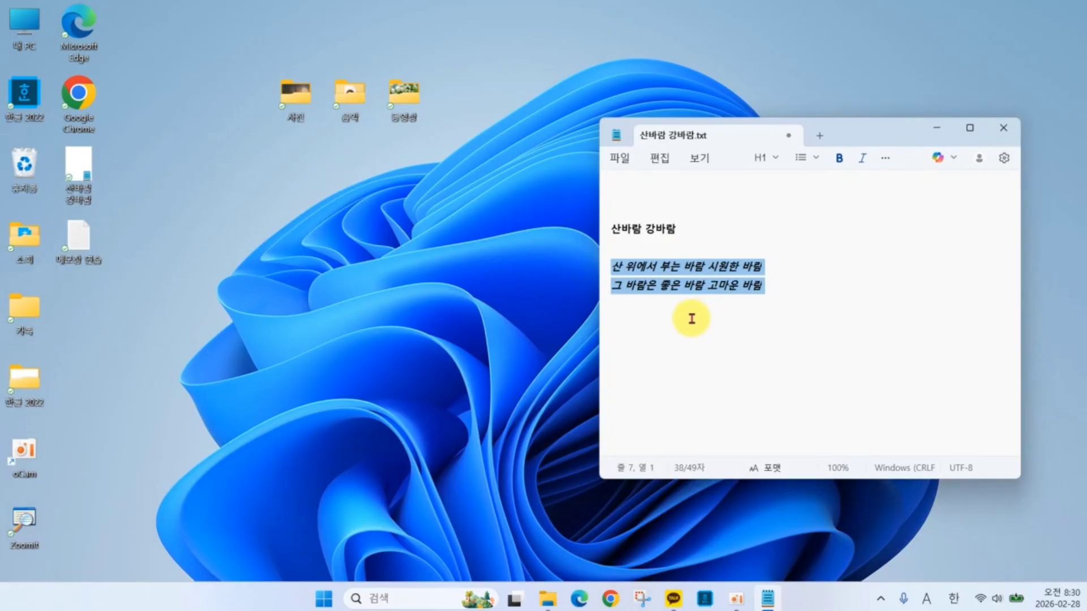
pyautogui.click(864, 163)
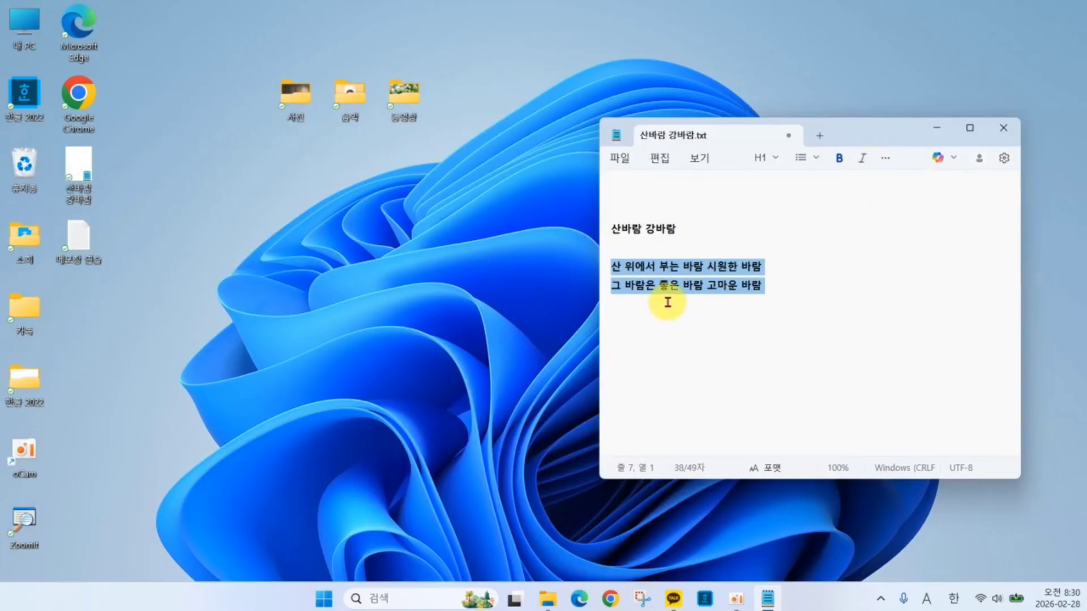
pyautogui.click(840, 163)
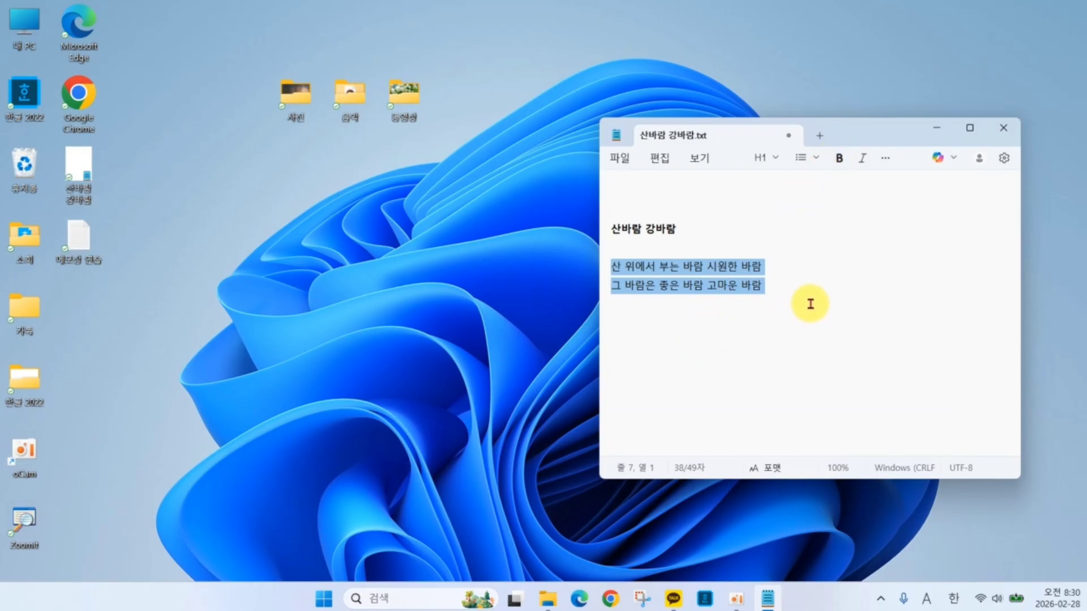
pyautogui.click(870, 297)
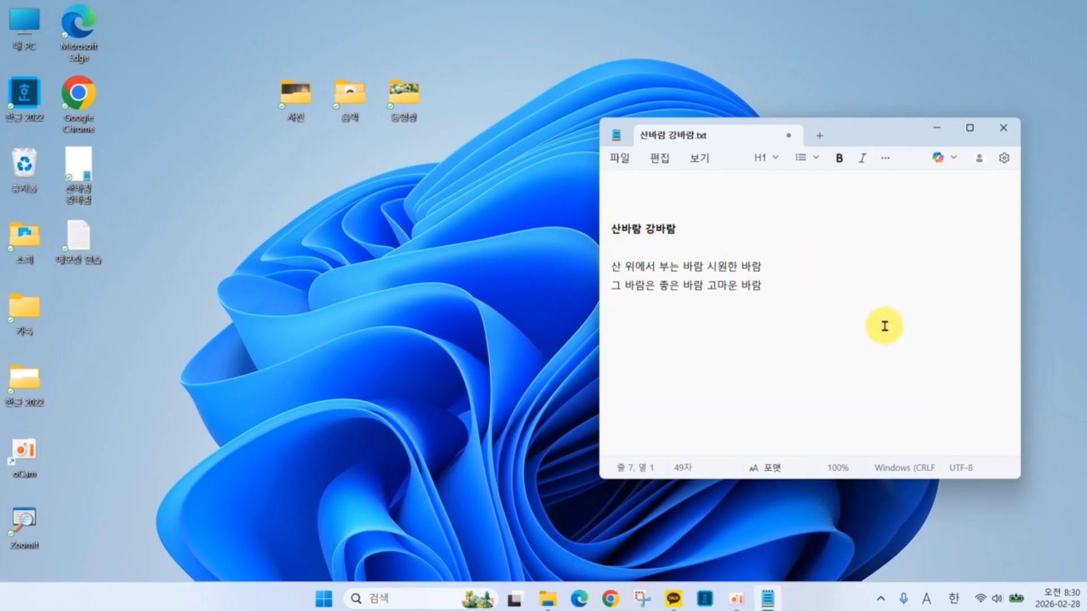